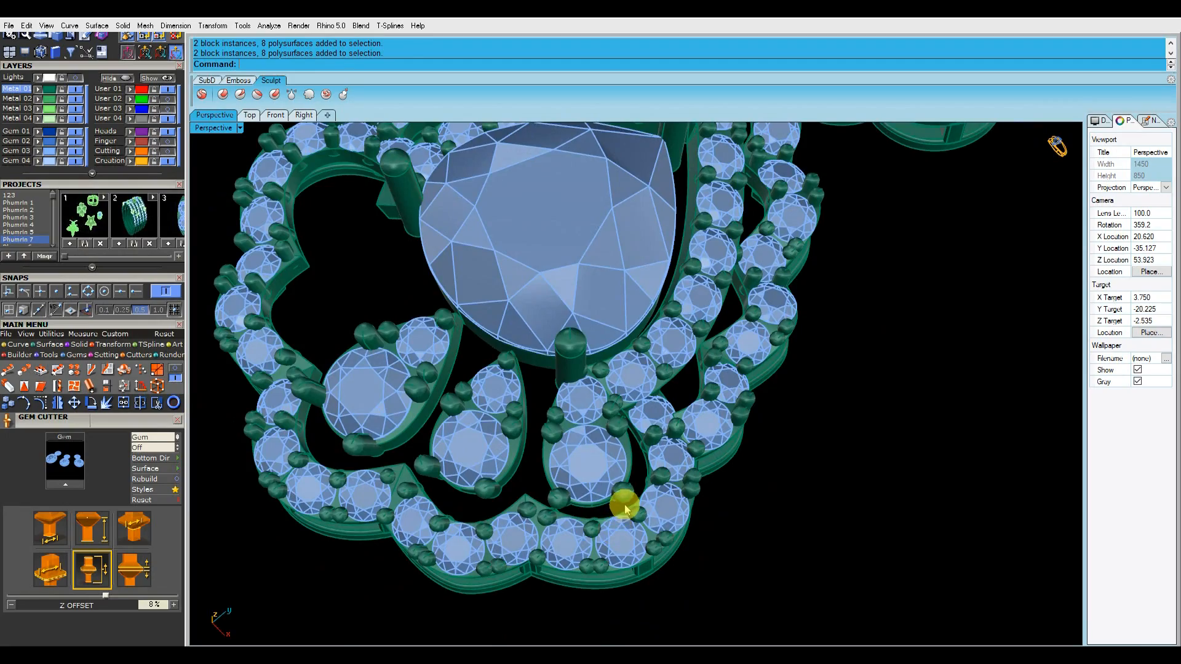
Examine the gem-set earring's pear-shaped drop and upper cluster from several angles
scroll(623, 509, down, 4)
scroll(621, 510, up, 2)
right_drag(621, 509, 727, 465)
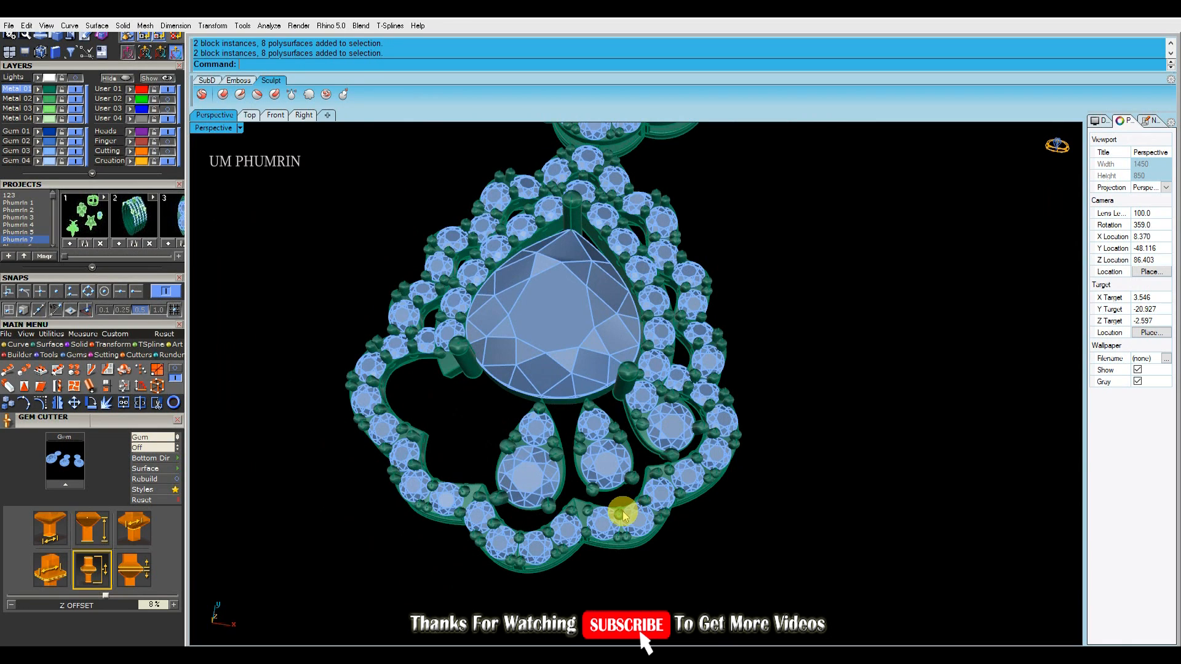
scroll(622, 513, down, 3)
scroll(633, 507, up, 2)
scroll(624, 523, down, 1)
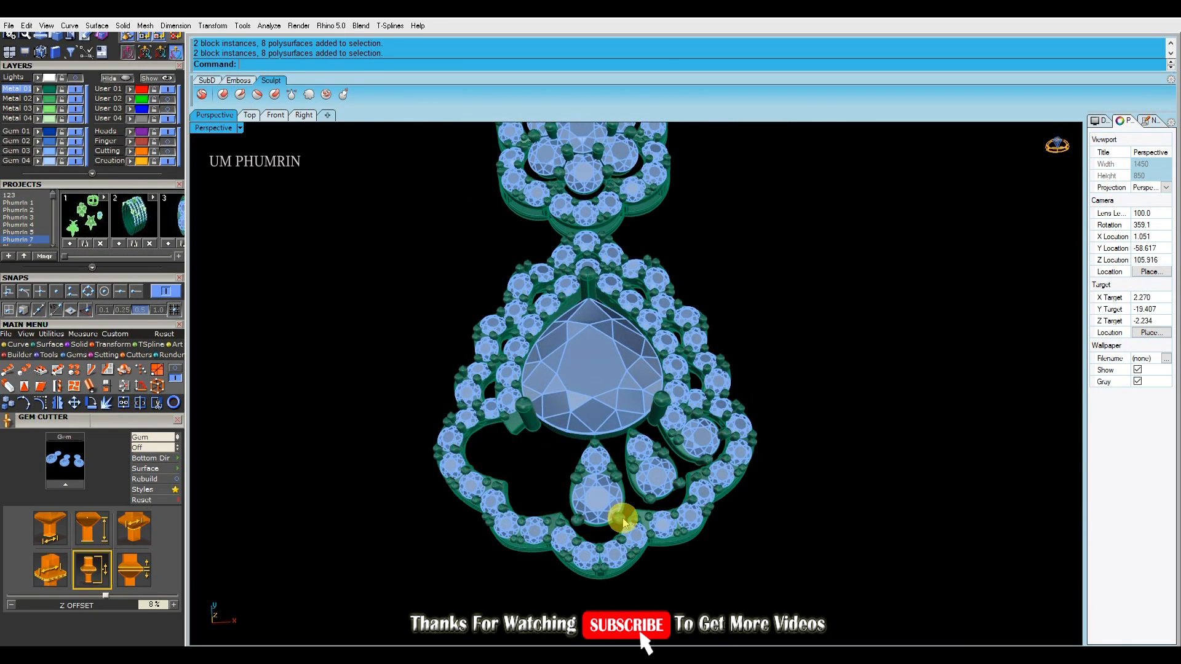
right_drag(624, 521, 541, 425)
scroll(532, 470, up, 3)
click(558, 448)
scroll(540, 425, up, 1)
click(602, 454)
right_drag(602, 454, 614, 453)
click(807, 545)
right_drag(807, 545, 635, 492)
Ungroup the V-shaped row of gems, prongs and rail that borders the main pear stone
scroll(725, 322, up, 4)
click(726, 322)
text(ug)
key(Return)
key(Escape)
Select the gems of the V-shaped row around the main stone and start creating gem cutters for them
click(633, 438)
scroll(628, 440, down, 2)
scroll(627, 442, up, 2)
shift+click(721, 280)
right_drag(692, 283, 670, 316)
shift+click(657, 255)
scroll(654, 275, down, 5)
right_drag(676, 462, 637, 329)
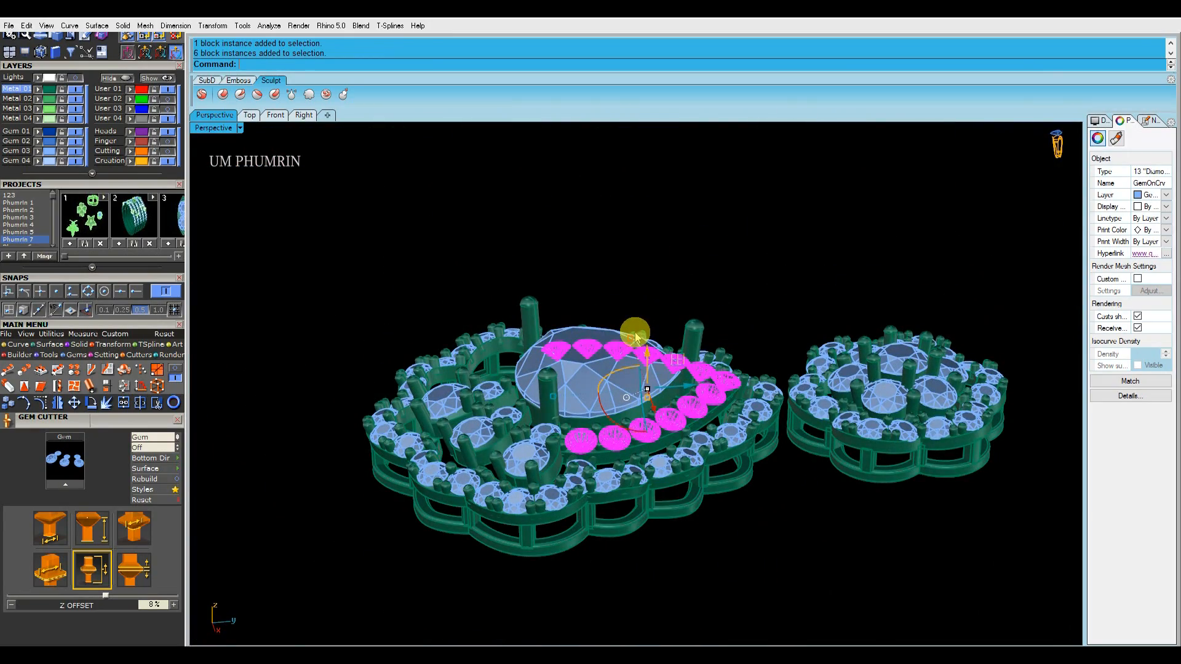
right_drag(694, 486, 699, 419)
scroll(695, 417, up, 6)
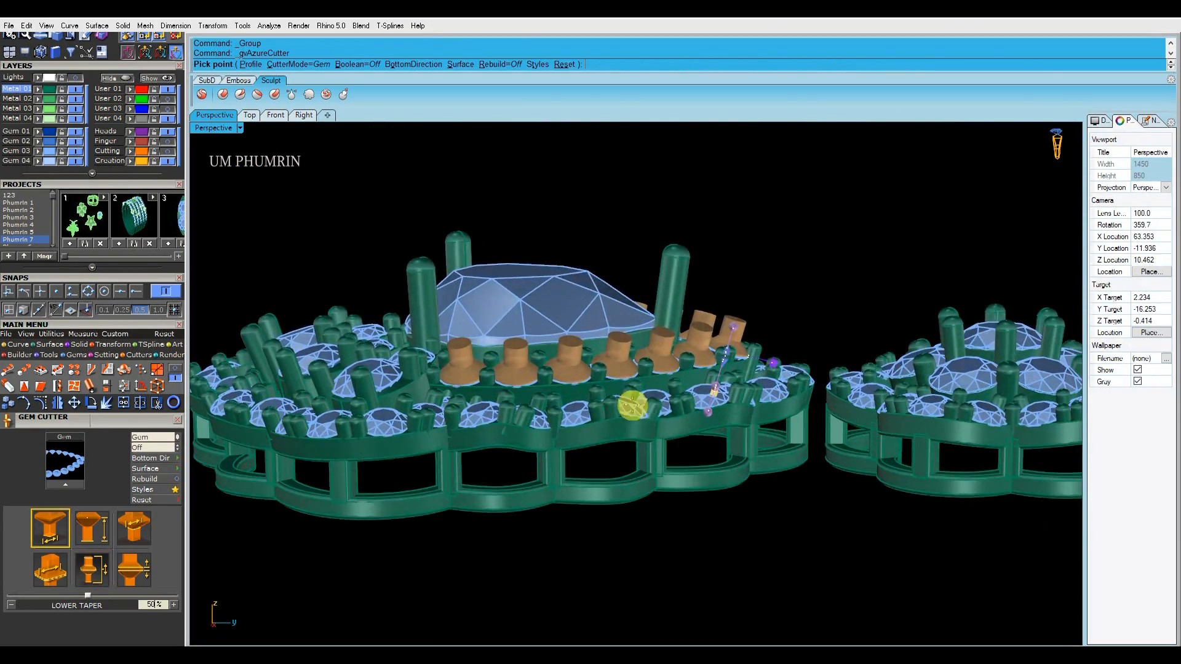
Set the gem cutters' Z offset to 12% and accept the cutters
click(99, 572)
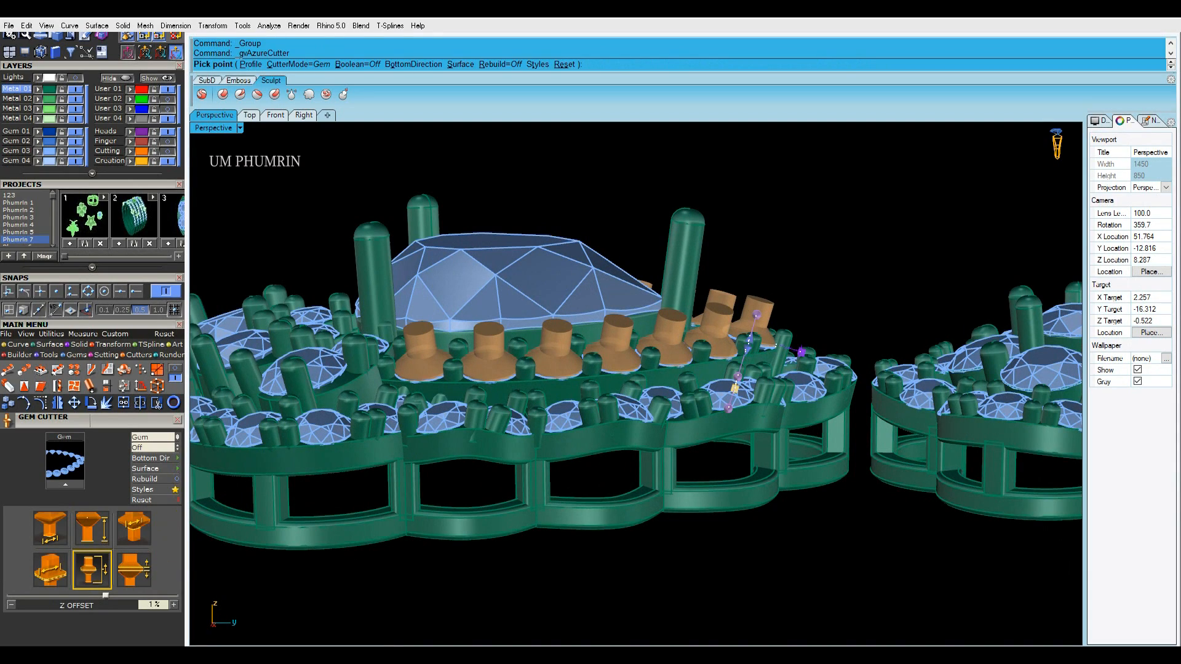
click(135, 565)
right_drag(589, 438, 598, 313)
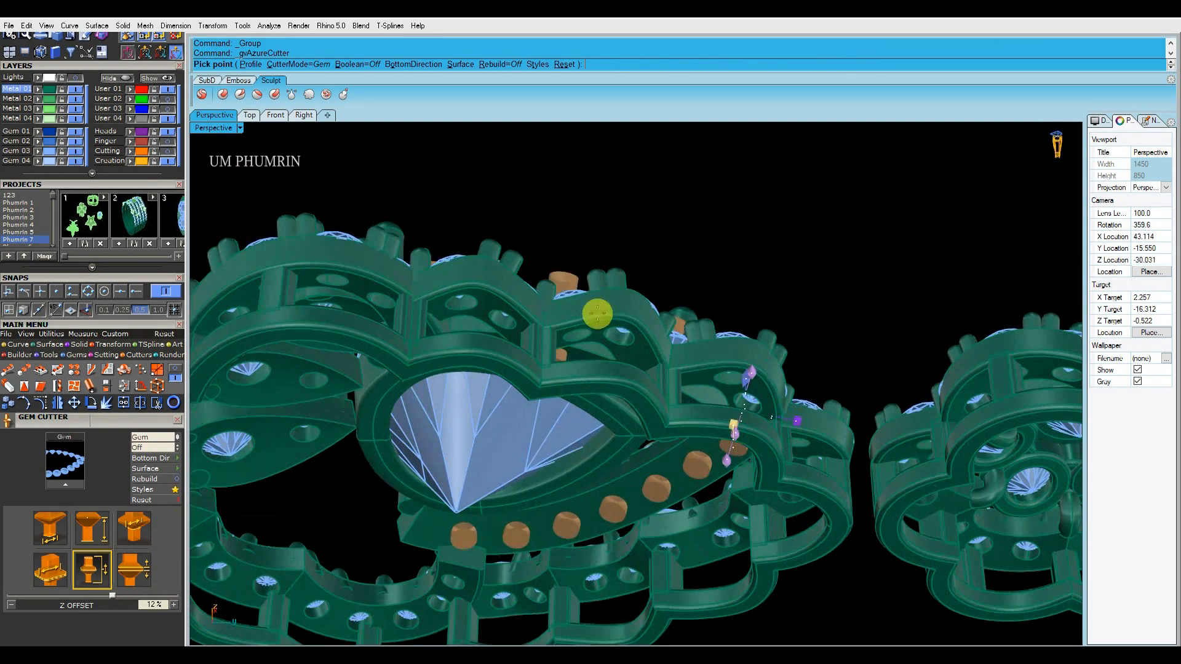
right_click(732, 363)
Subtract the gem cutters from the V-shaped rail with a Boolean difference
right_drag(825, 375, 655, 465)
scroll(653, 470, up, 5)
click(658, 462)
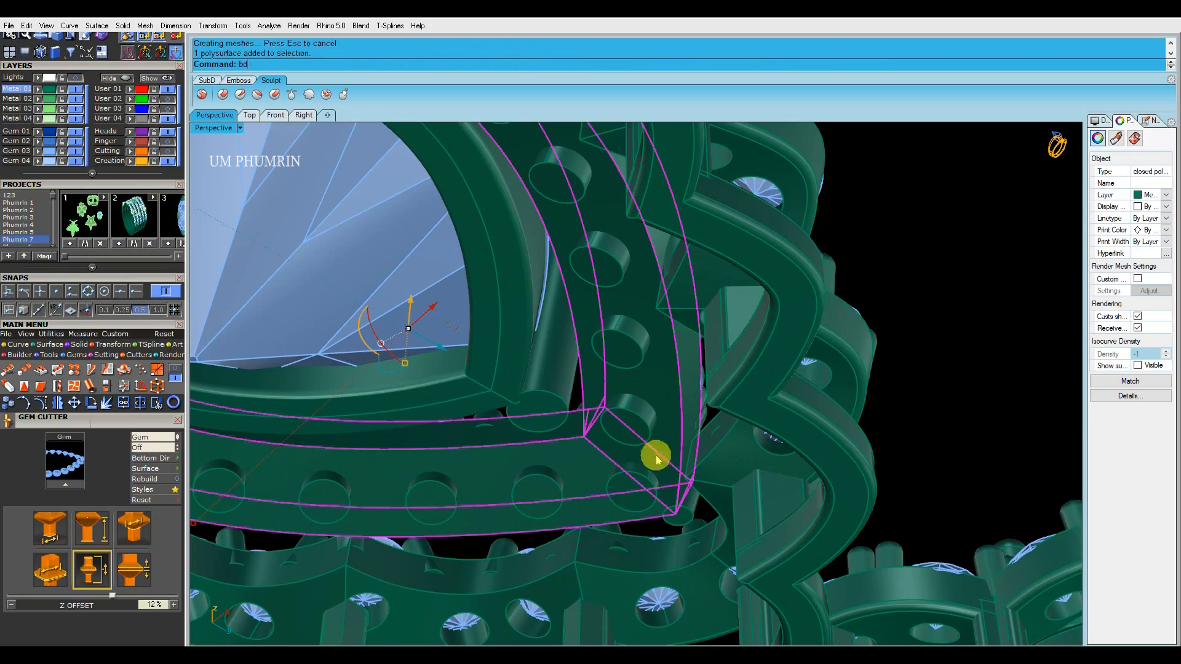
key(Return)
click(636, 438)
right_click(636, 438)
Group the V-shaped rail with its prongs and gems, and save the file
scroll(634, 339, down, 10)
right_drag(662, 345, 597, 472)
scroll(596, 472, up, 5)
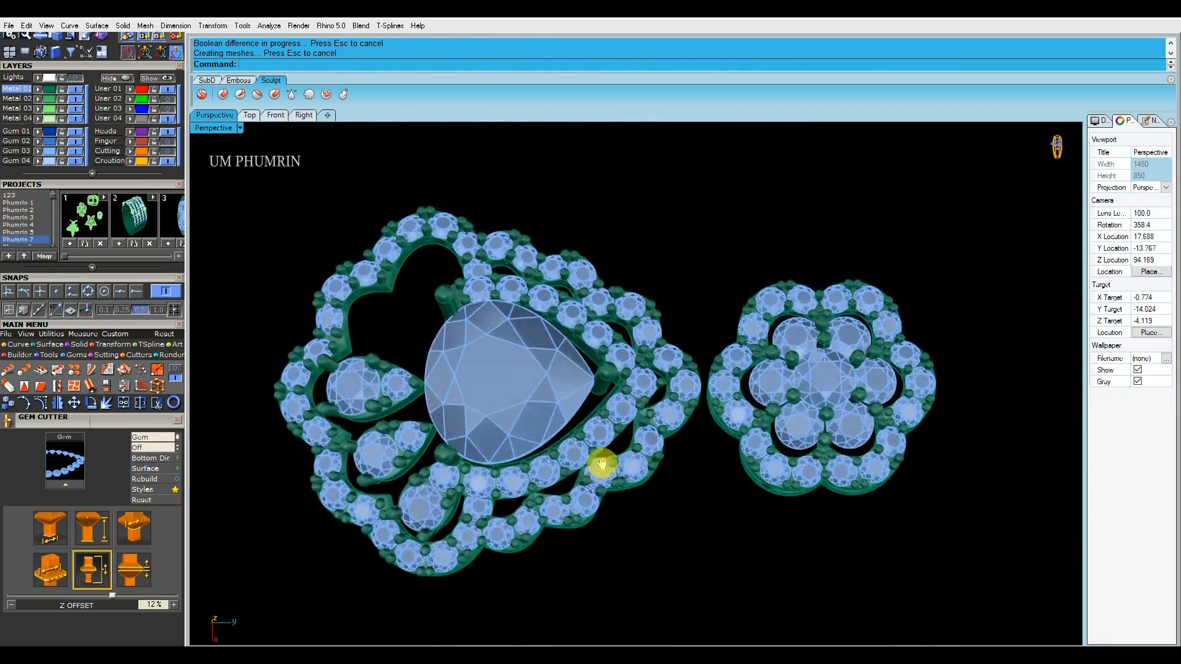
scroll(591, 449, up, 3)
click(607, 414)
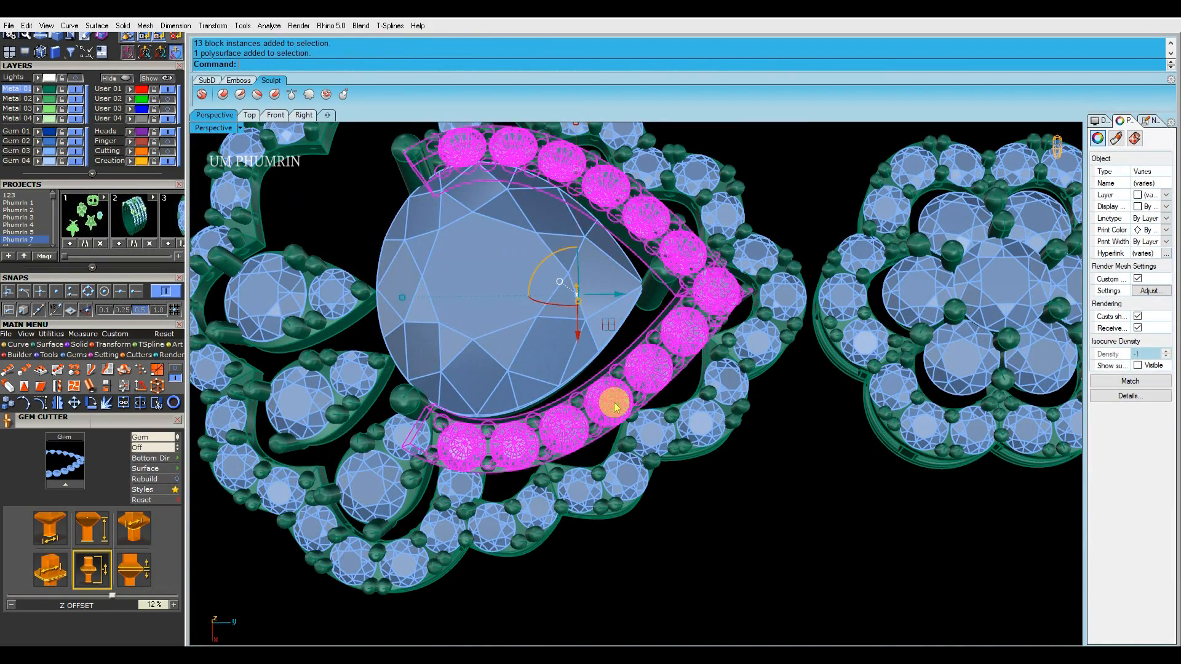
text(g)
key(Return)
scroll(718, 479, down, 5)
key(Escape)
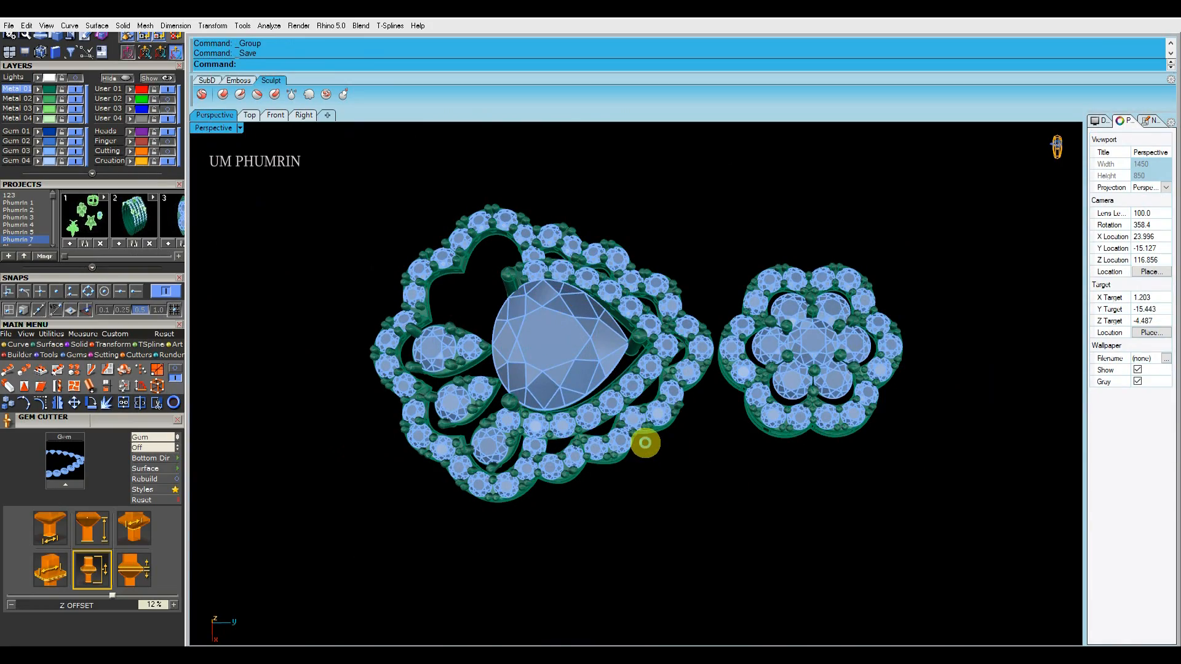
Ungroup the small pear-shaped setting beside the central large drop below the main stone
right_drag(646, 445, 701, 486)
scroll(480, 425, up, 6)
right_drag(480, 456, 639, 473)
scroll(605, 505, up, 4)
click(601, 494)
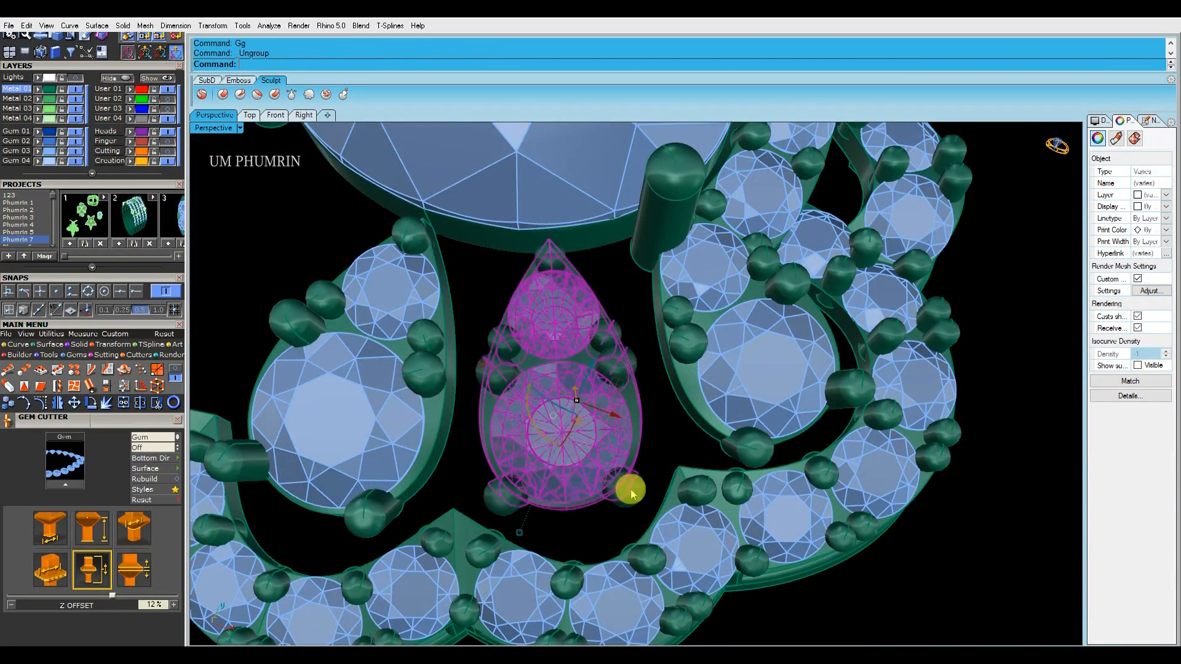
Try mirroring the setting's lower prong across the line through its two gem centers, and clear the overlapping prongs opposite it
click(626, 487)
scroll(618, 479, up, 5)
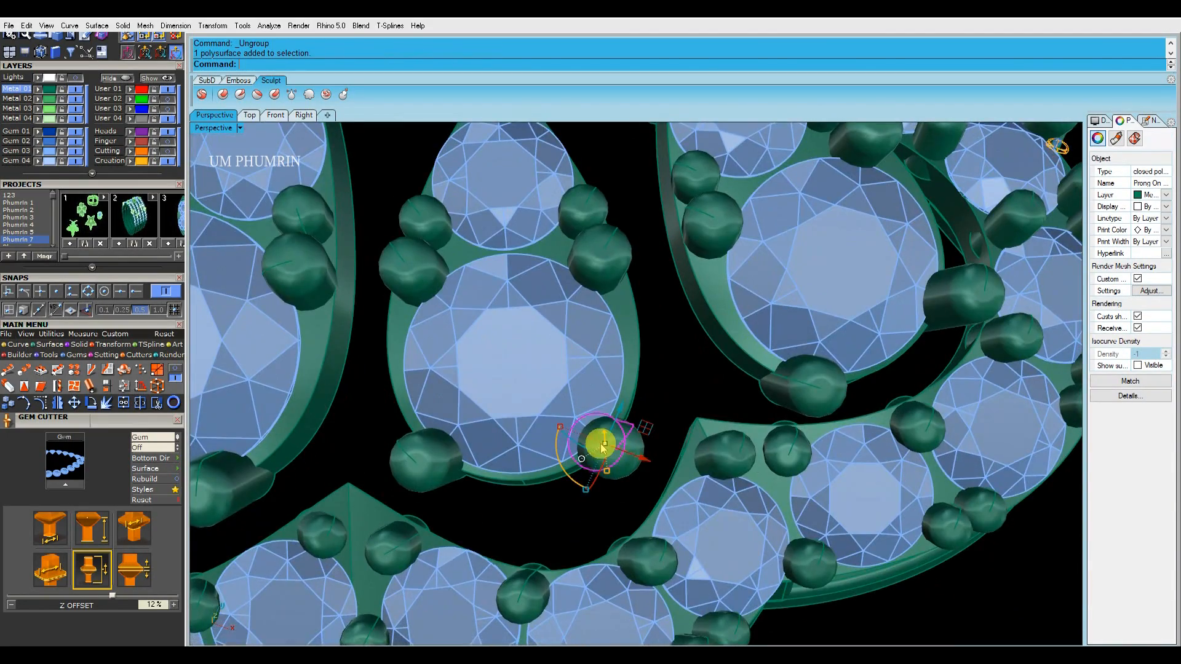
scroll(601, 448, down, 3)
right_drag(598, 449, 613, 432)
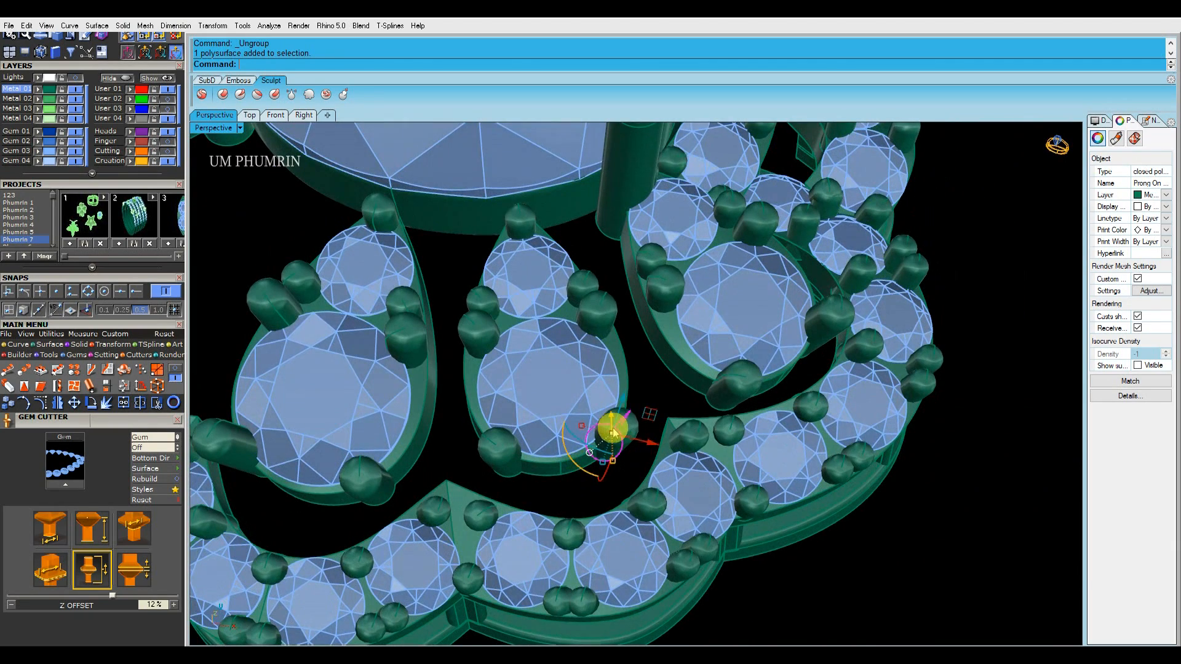
click(56, 291)
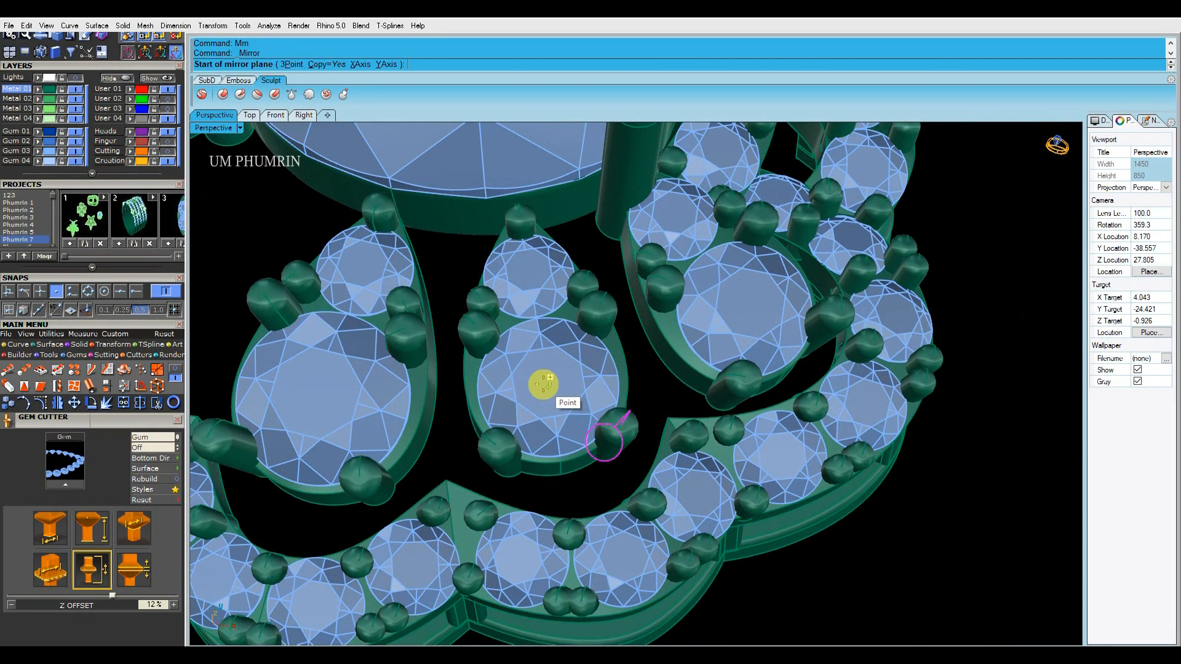
click(533, 284)
click(504, 468)
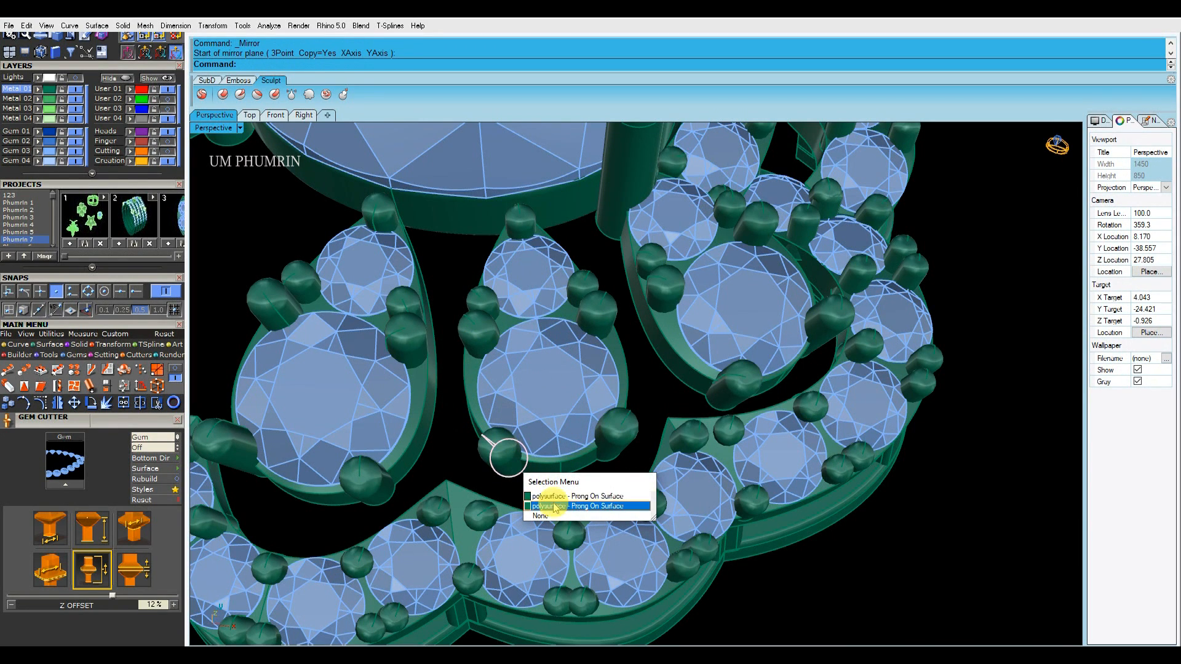
click(555, 506)
Reorient the setting's remaining lower prong with the gem positioner and shift it slightly inward
scroll(587, 461, up, 3)
shift+right_drag(588, 460, 641, 392)
double_click(578, 450)
scroll(582, 448, down, 5)
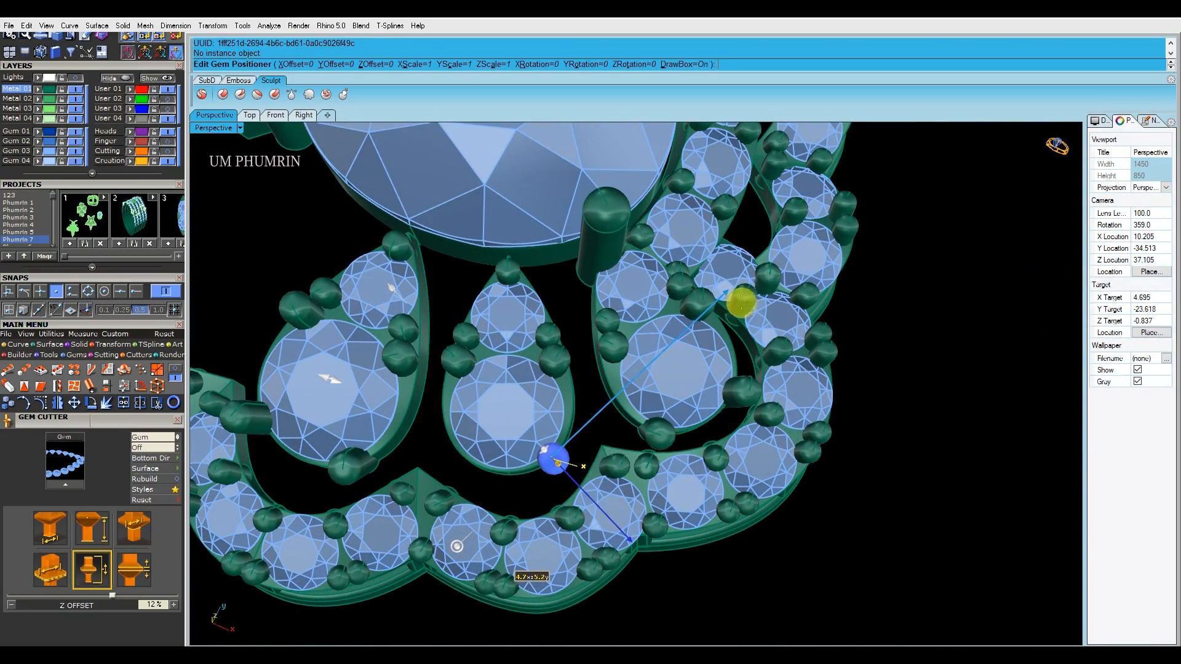
drag(458, 545, 472, 559)
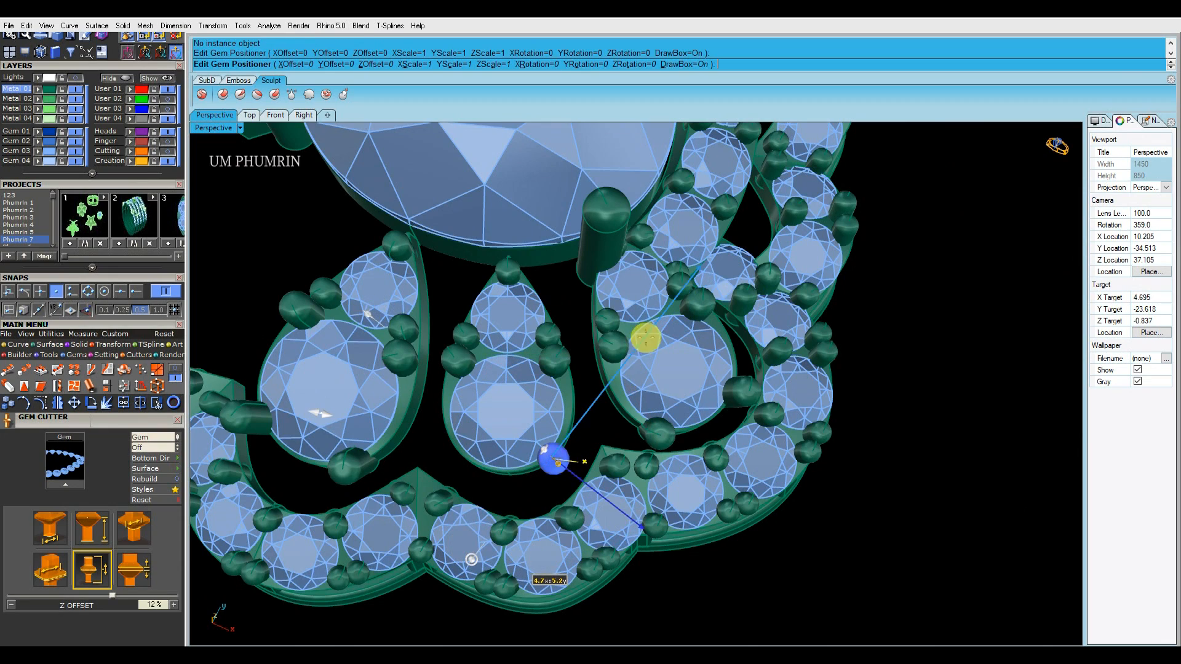
right_click(712, 266)
click(557, 451)
right_drag(557, 450, 578, 421)
drag(576, 422, 561, 422)
Mirror the adjusted prong to the other side of the small setting, using its two gem centers as the mirror line
key(Return)
click(514, 398)
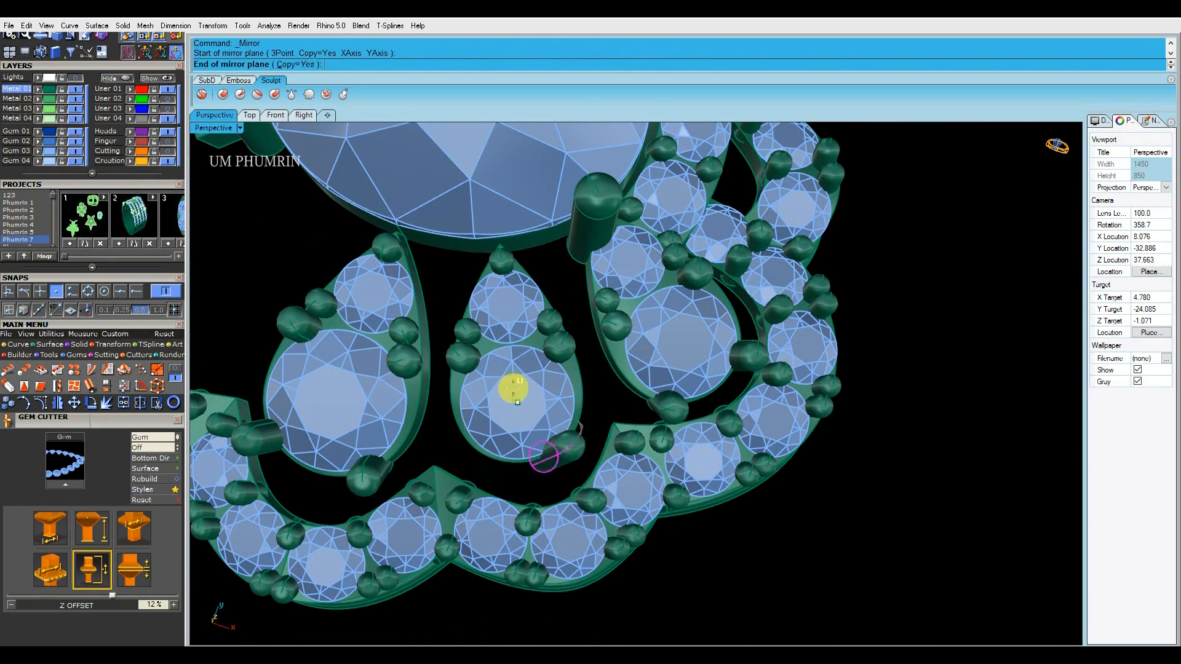
click(503, 309)
scroll(554, 440, down, 5)
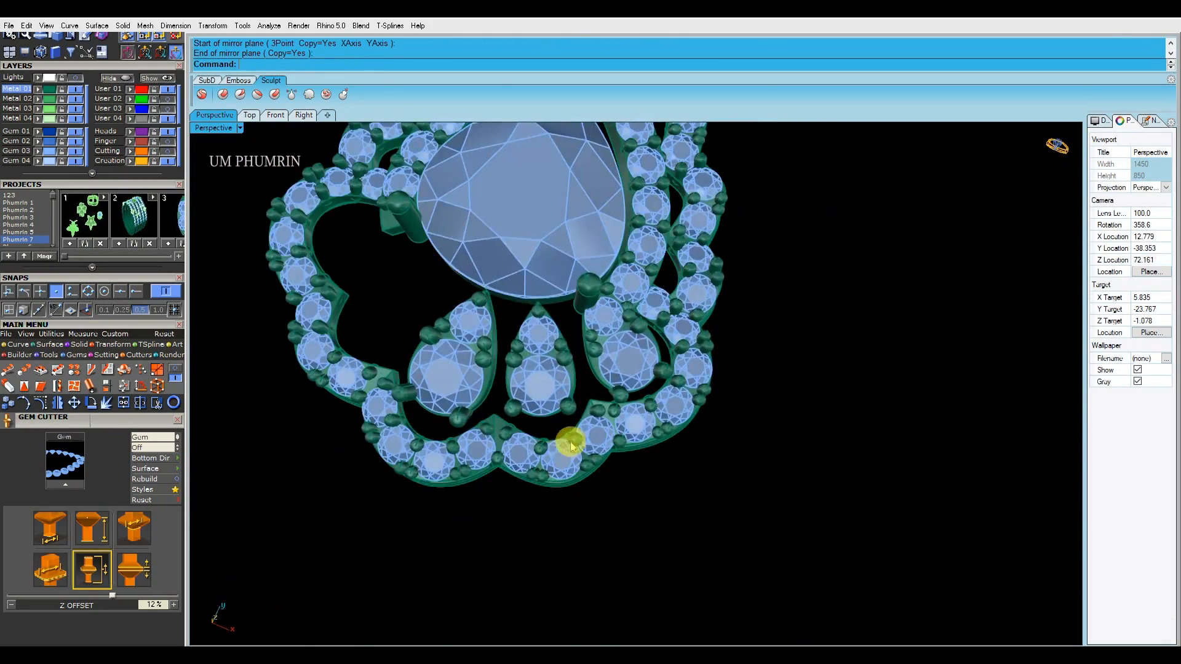
Ungroup the outer small pear setting near the main stone's claw and delete one of its lower prongs
scroll(601, 442, up, 3)
click(597, 406)
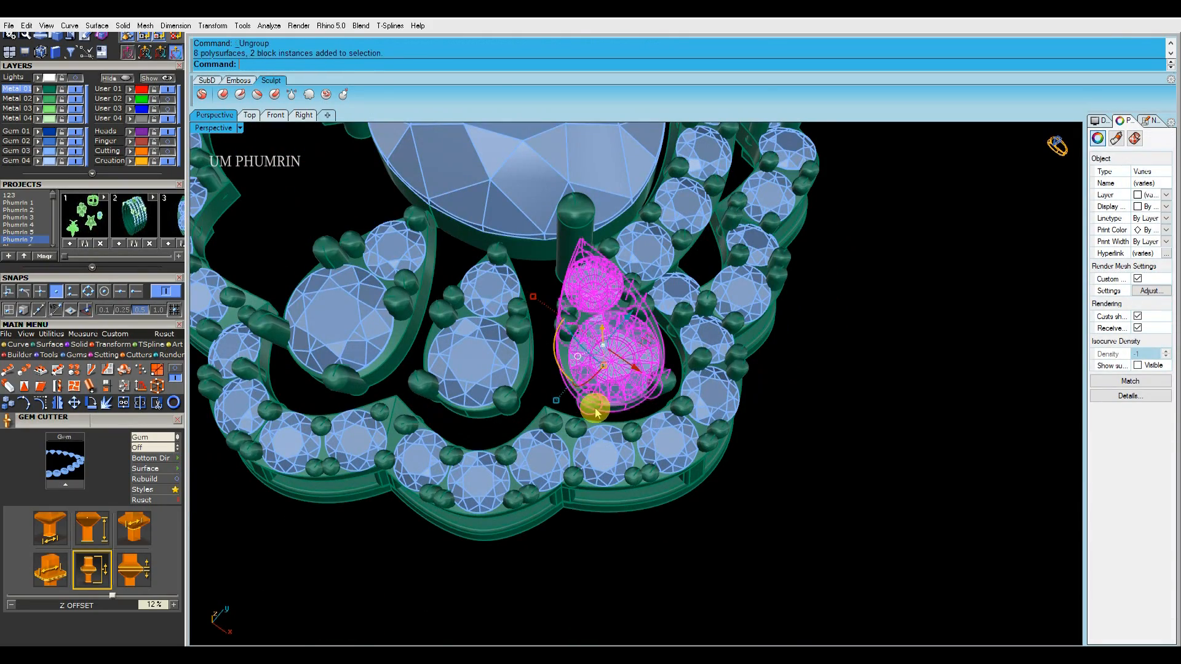
click(594, 410)
right_drag(654, 388, 583, 414)
click(545, 386)
click(583, 415)
key(Delete)
Reposition the outer setting's remaining lower prong with the gem positioner
click(660, 423)
mouse_move(660, 423)
right_down()
mouse_move(651, 391)
mouse_move(625, 392)
mouse_move(646, 414)
right_up()
double_click(624, 403)
scroll(670, 384, up, 4)
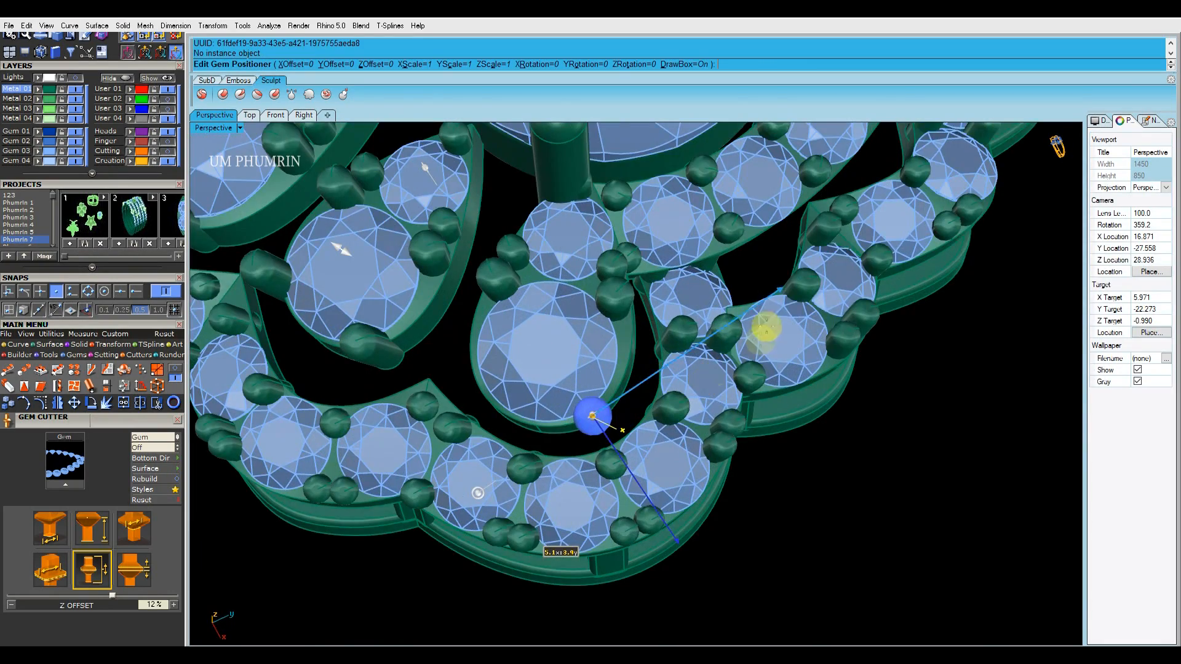
right_click(794, 285)
Mirror the repositioned prong across the outer setting's axis through its gem centers
click(610, 406)
right_drag(610, 406, 659, 404)
scroll(659, 403, down, 1)
text(mm)
key(Return)
click(567, 375)
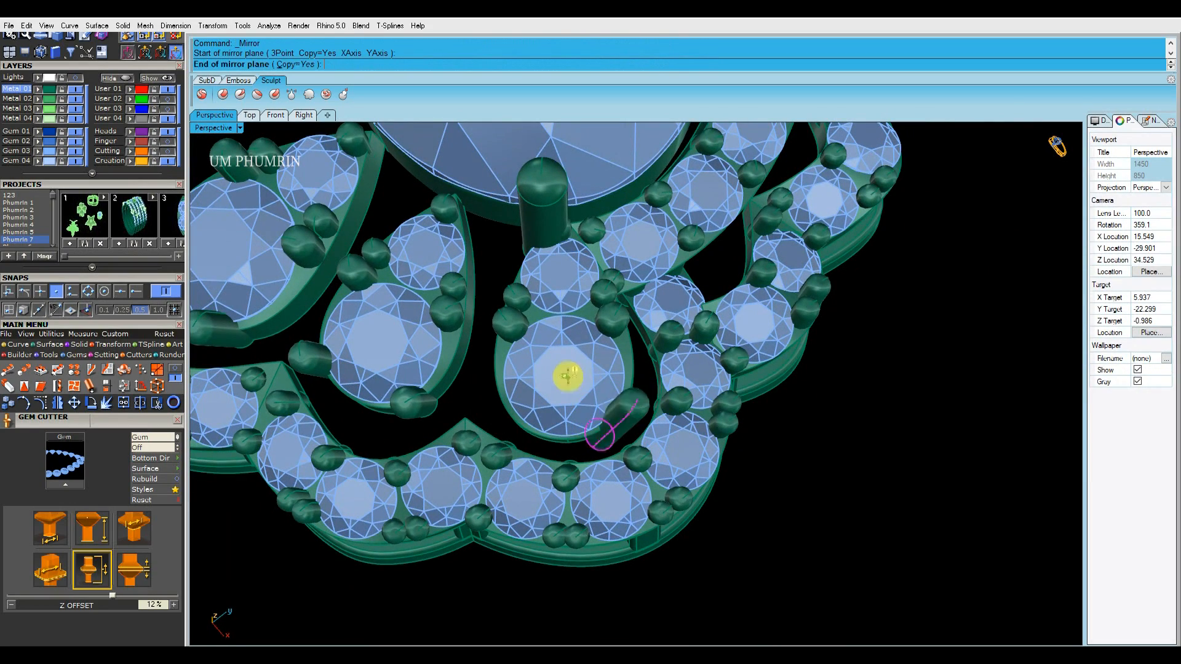
scroll(561, 277, down, 6)
right_drag(588, 371, 611, 380)
Group the outer pear setting's metal, gems and prongs
scroll(612, 379, up, 8)
drag(603, 419, 480, 304)
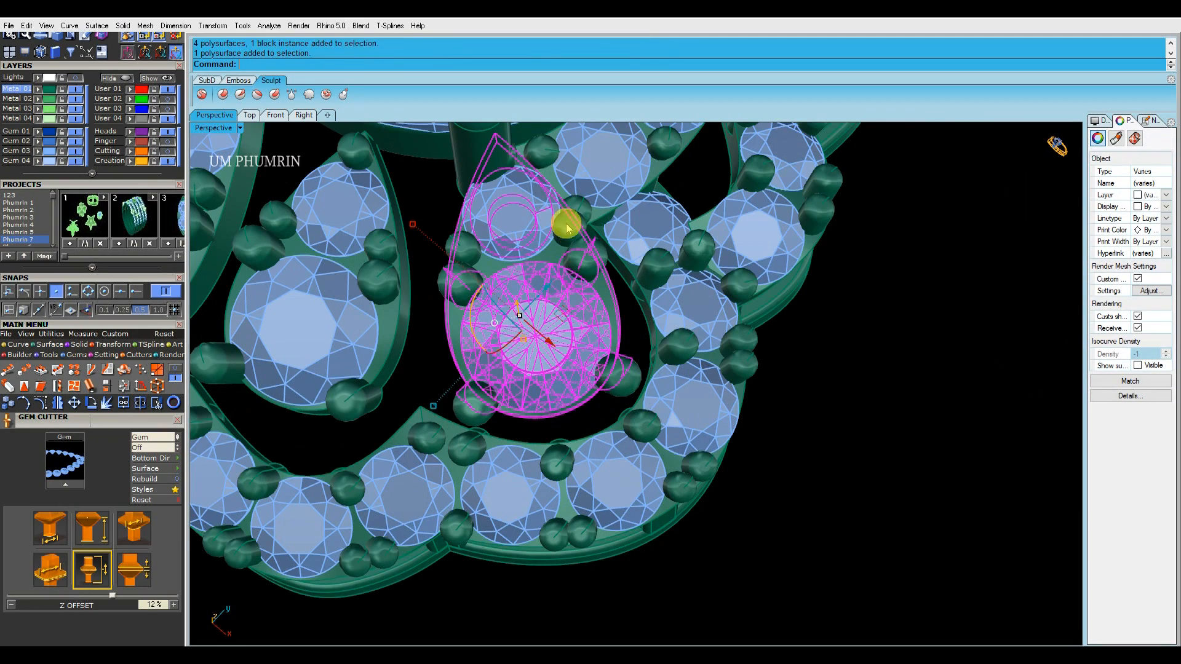
shift+right_drag(512, 233, 514, 323)
scroll(513, 319, down, 4)
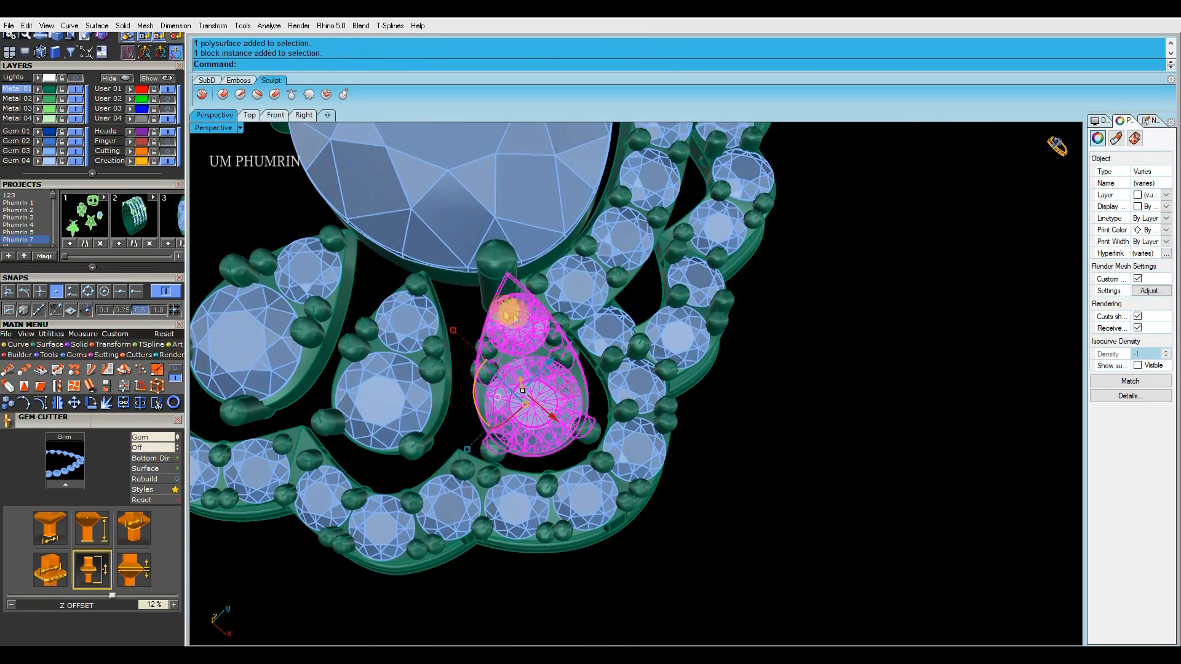
right_drag(453, 304, 507, 328)
text(g)
key(Return)
Reposition the lower prong of the central large pear setting below the main stone
scroll(507, 328, up, 5)
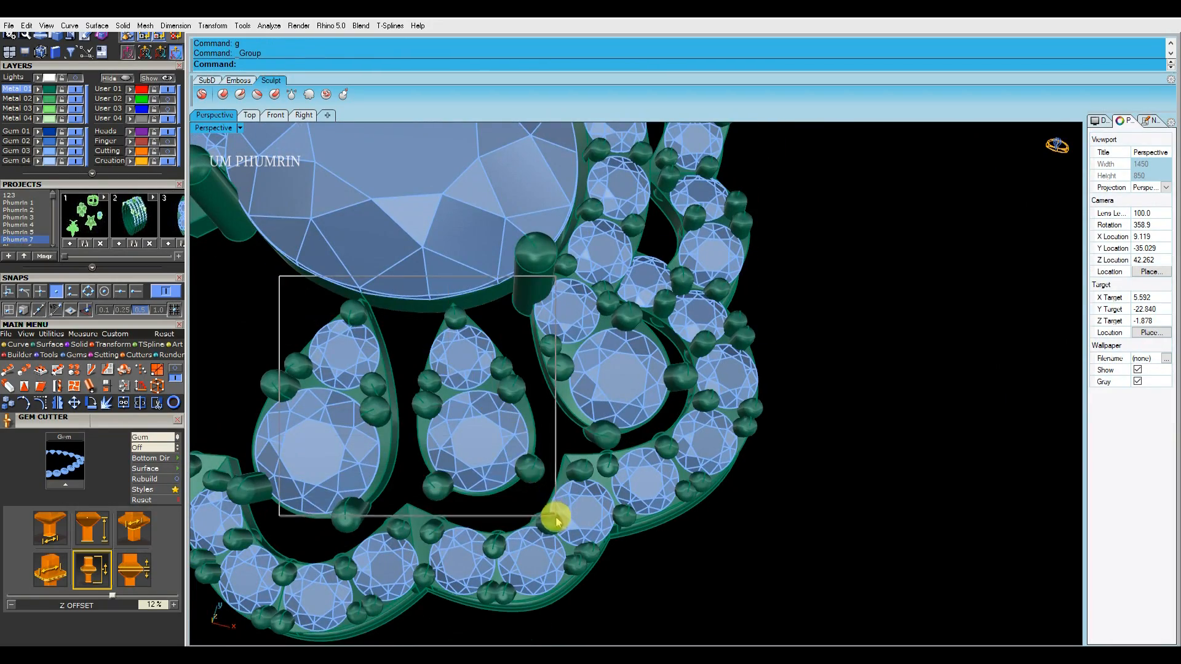
drag(555, 517, 537, 486)
right_drag(537, 485, 548, 379)
right_drag(570, 435, 627, 385)
click(771, 241)
click(572, 453)
click(575, 455)
key(Return)
scroll(586, 413, down, 4)
scroll(708, 298, up, 4)
key(Return)
Delete the central setting's other lower prong and mirror the repositioned one across the Y axis
click(338, 445)
key(Delete)
click(465, 467)
key(ctrl+m)
scroll(468, 452, down, 6)
right_drag(470, 438, 473, 497)
scroll(460, 505, up, 4)
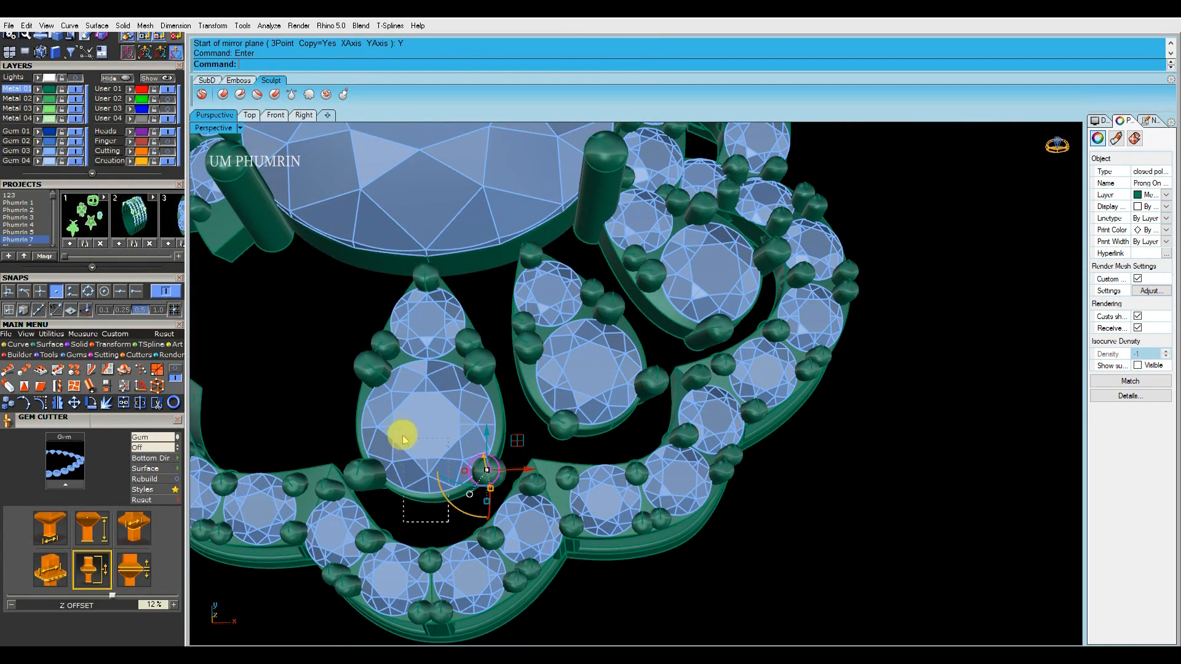
Group the central large pear setting with its two gems and its prongs
drag(382, 318, 381, 311)
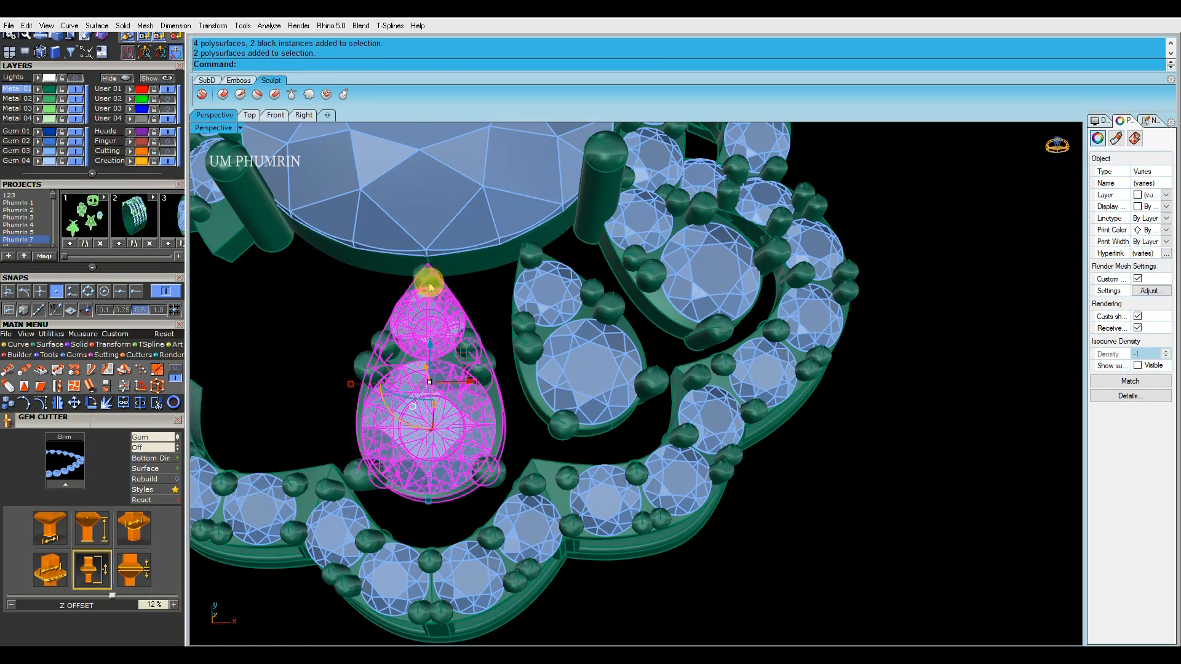
key(ctrl+g)
scroll(448, 356, down, 4)
right_drag(454, 374, 448, 346)
Mirror the two side pear settings across the Y axis to the empty side of the drop, and save the file
click(377, 364)
right_drag(377, 364, 394, 336)
click(545, 352)
shift+click(625, 327)
right_drag(625, 326, 616, 398)
key(ctrl+m)
click(679, 413)
scroll(708, 424, down, 3)
right_drag(709, 427, 771, 299)
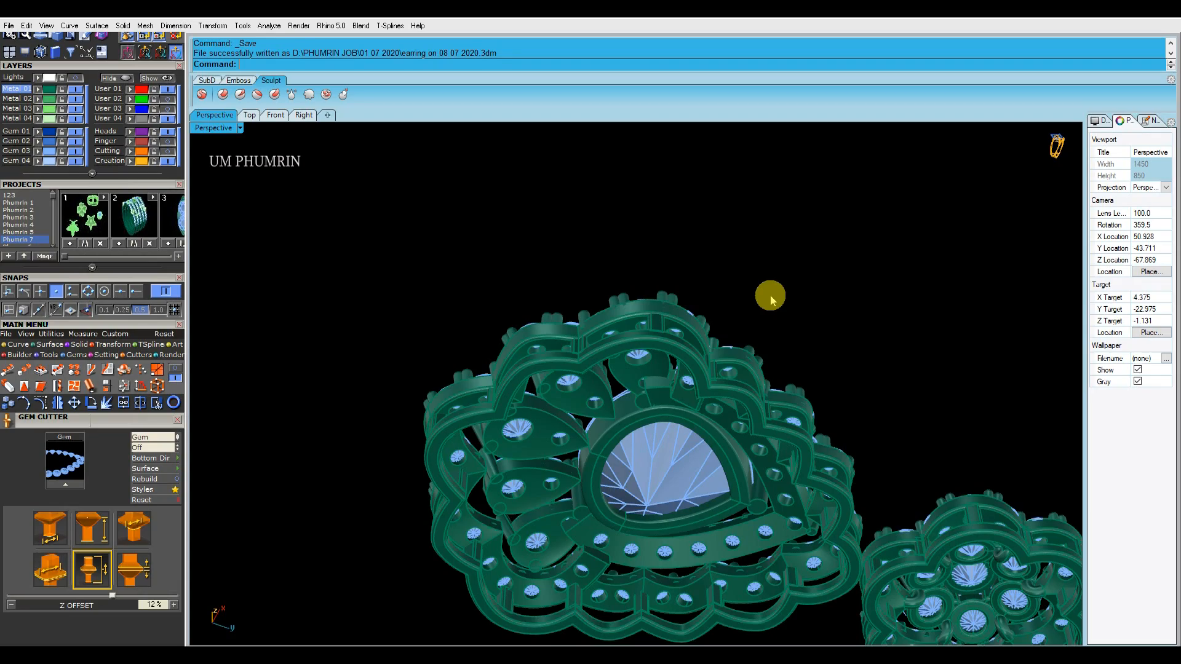
Extract a copy of the outer pear setting's side surface where it meets the V-shaped gem row
right_drag(746, 337, 689, 382)
scroll(689, 382, up, 6)
right_drag(689, 382, 638, 437)
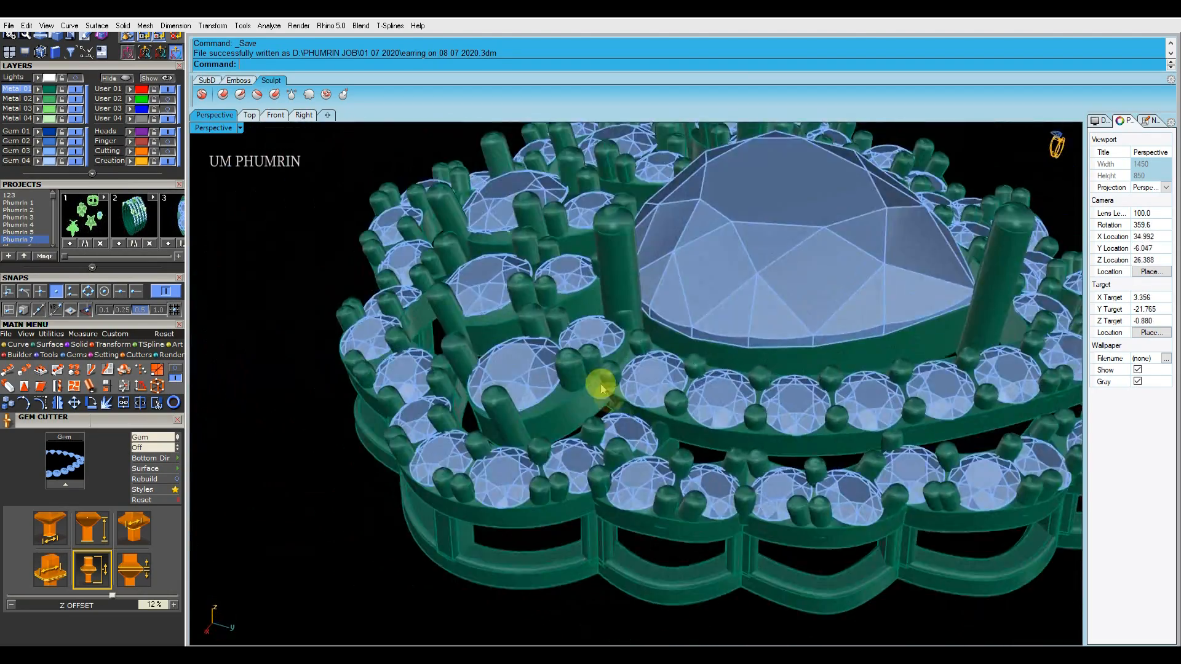
scroll(603, 389, up, 5)
right_drag(602, 389, 611, 399)
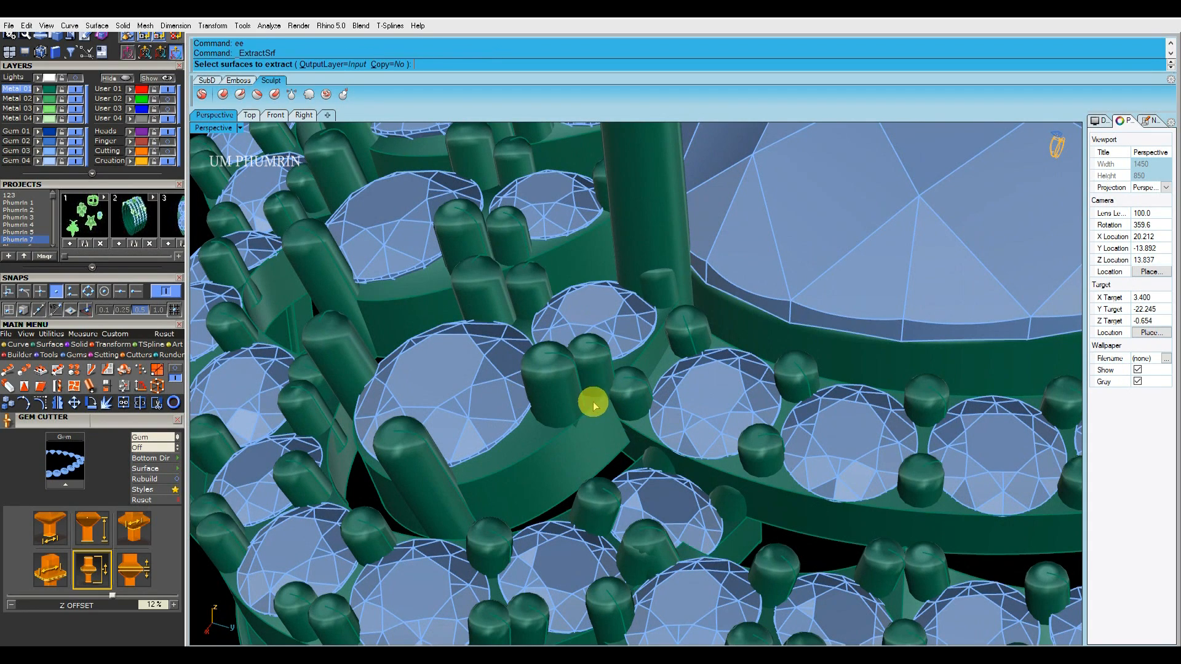
click(590, 441)
right_click(591, 441)
scroll(590, 441, down, 5)
right_drag(590, 440, 620, 390)
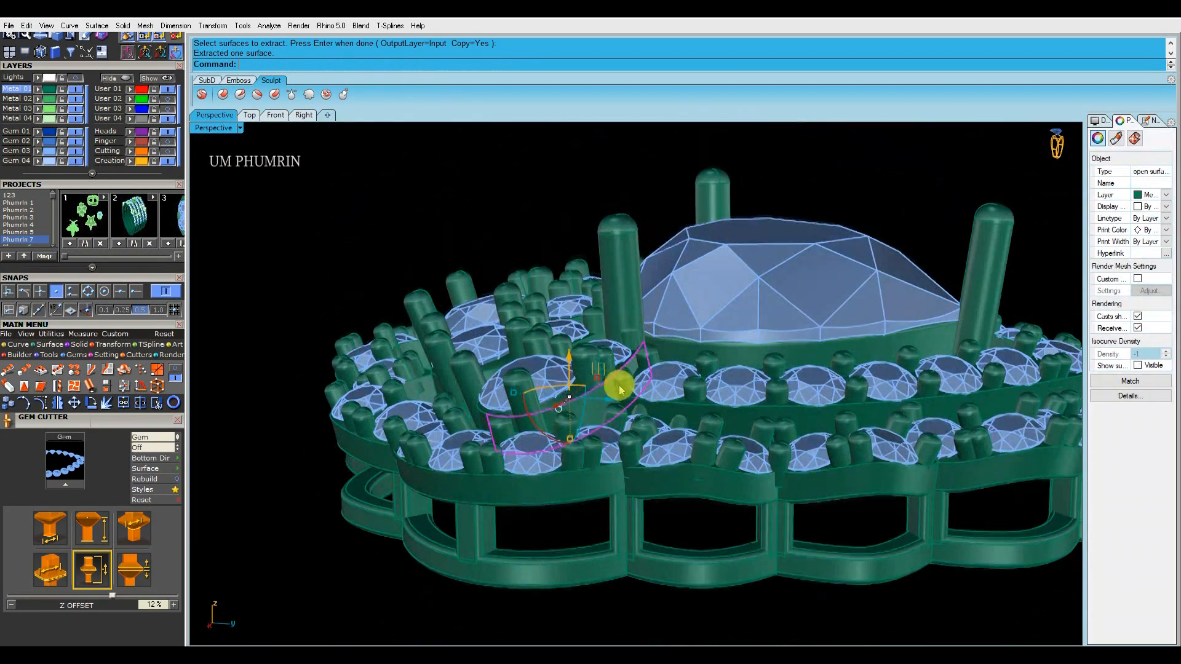
Align the gumball to the object and move the extracted surface away from the setting's side wall
scroll(563, 414, up, 5)
click(565, 413)
right_drag(566, 412, 575, 451)
click(566, 422)
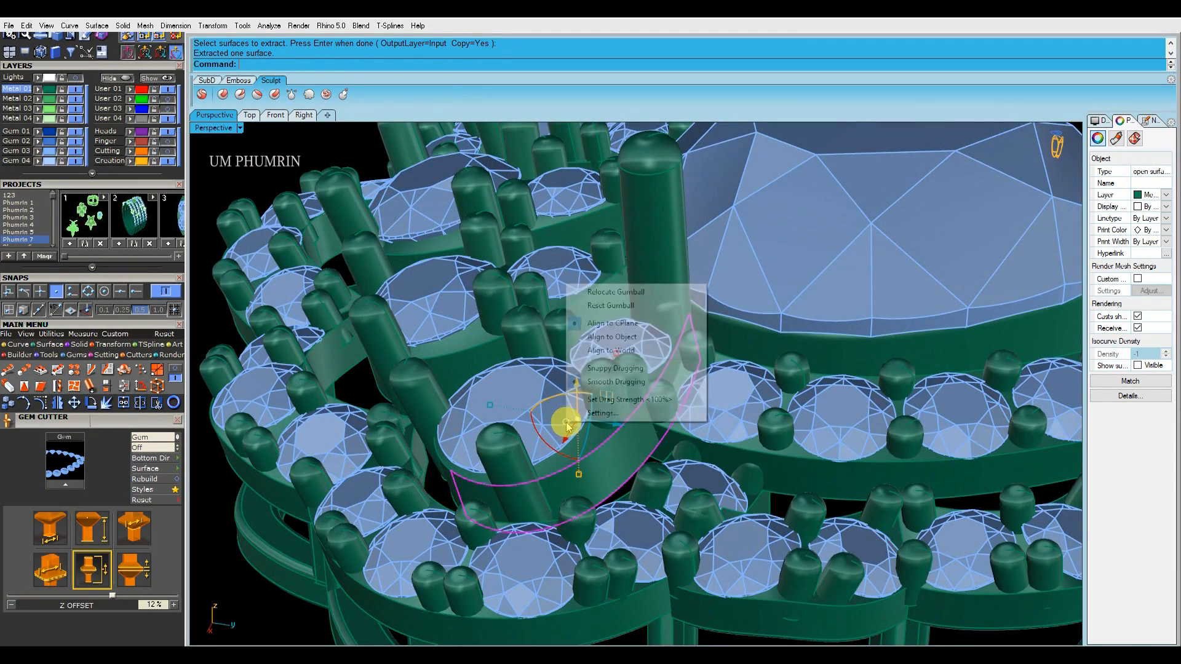
click(606, 339)
right_drag(651, 408, 570, 327)
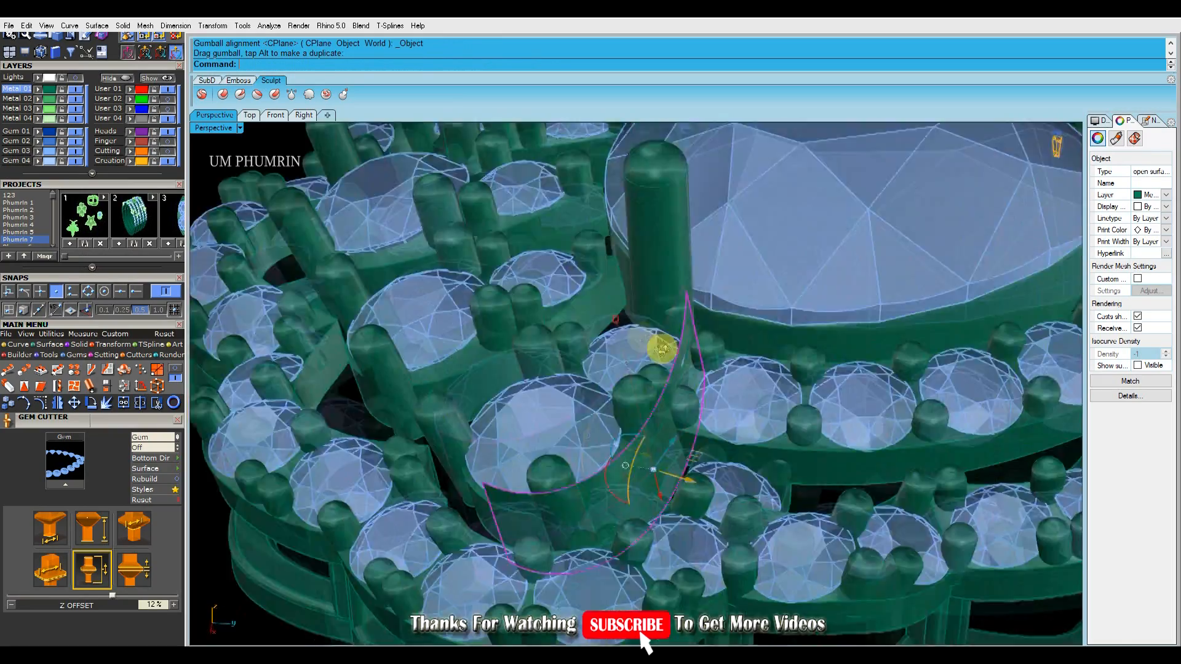
right_drag(662, 349, 704, 423)
drag(707, 473, 703, 470)
Mirror the moved surface across the Y axis and select the V-shaped gem row group
right_drag(702, 470, 702, 368)
scroll(646, 375, up, 5)
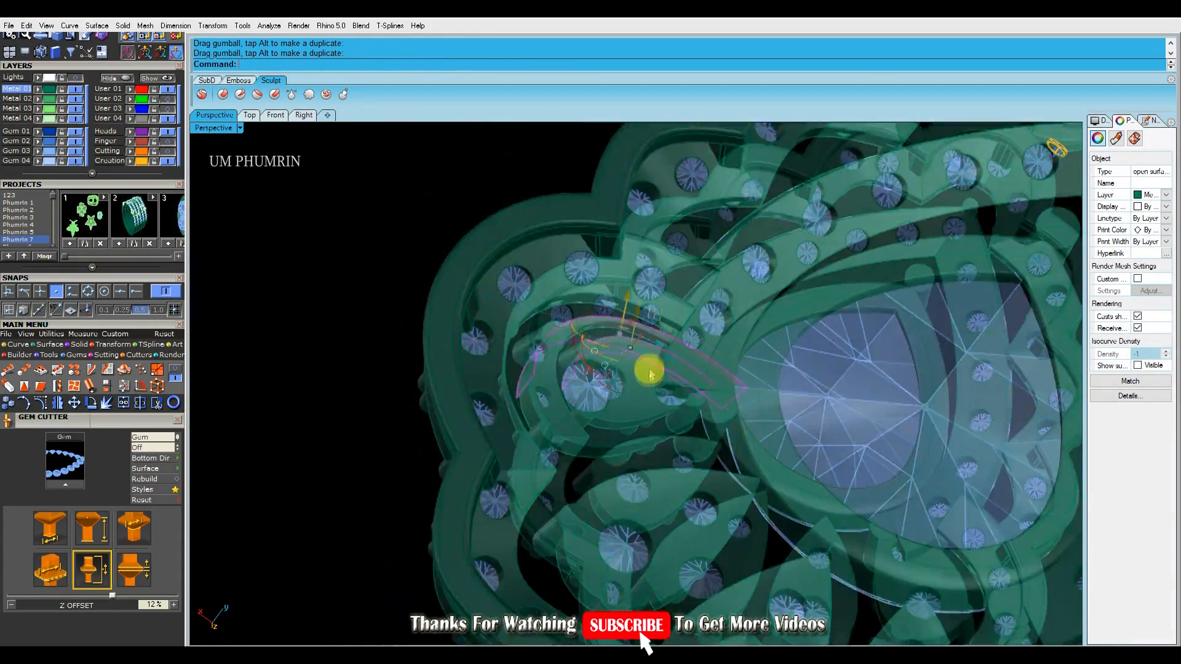
right_drag(656, 337, 618, 308)
key(ctrl+m)
click(1009, 248)
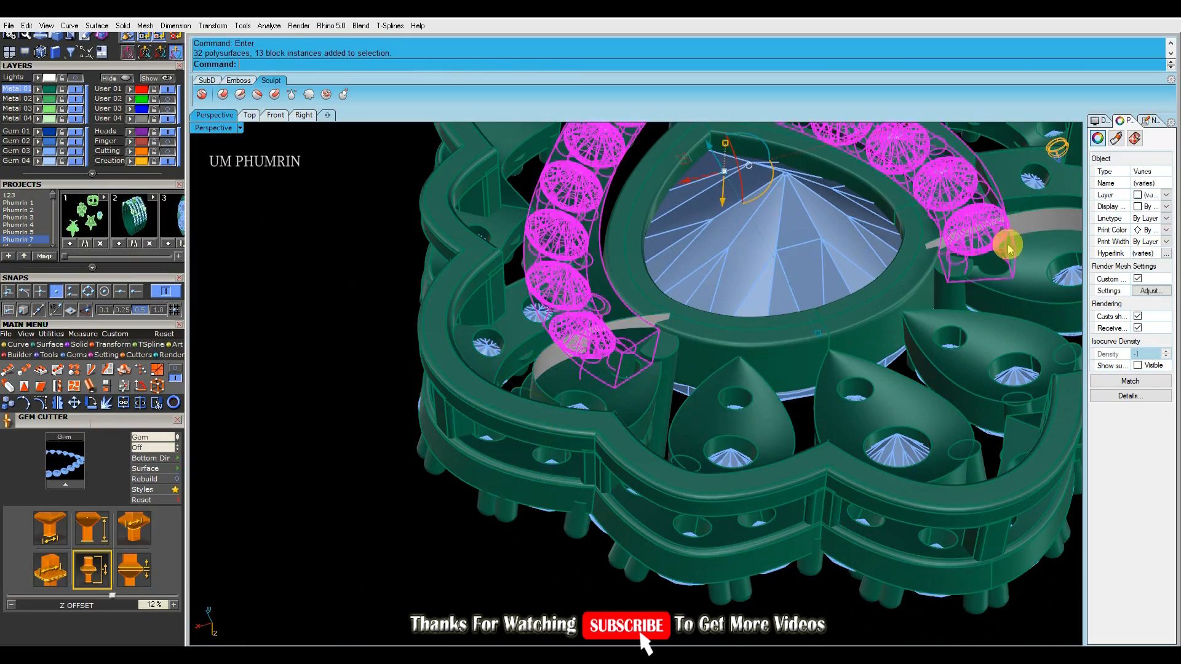
Add the two mirrored cutter surfaces to the selected V-shaped gem row and isolate them from the rest of the model
right_drag(793, 345, 734, 293)
shift+click(658, 299)
shift+click(927, 439)
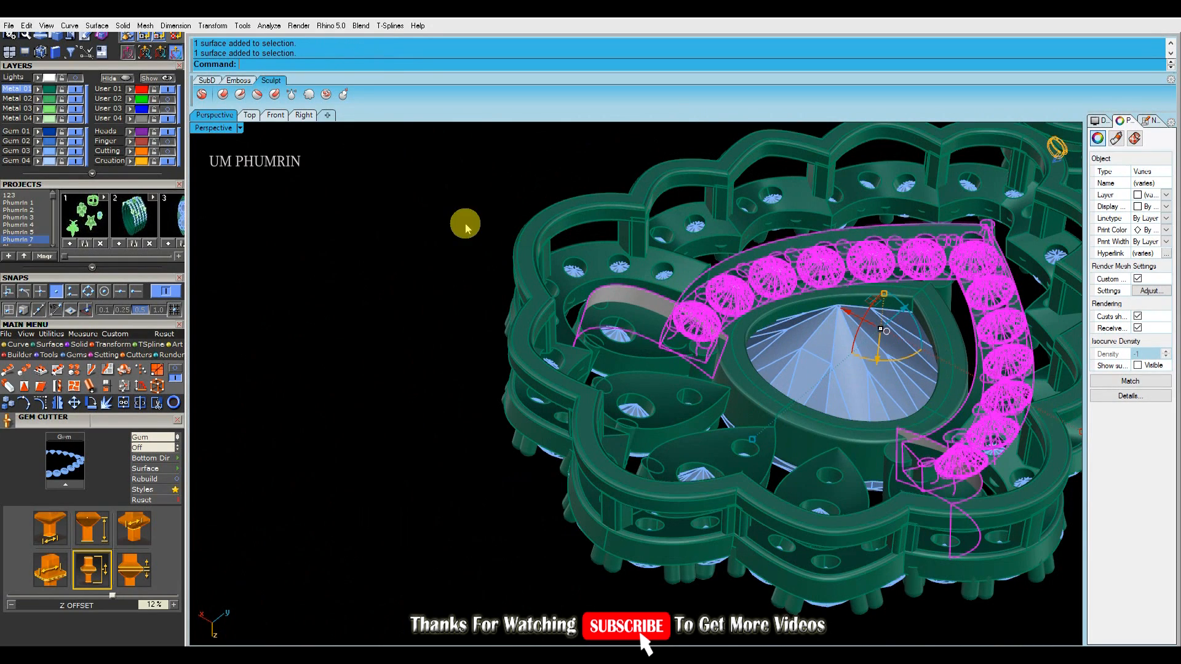
click(125, 78)
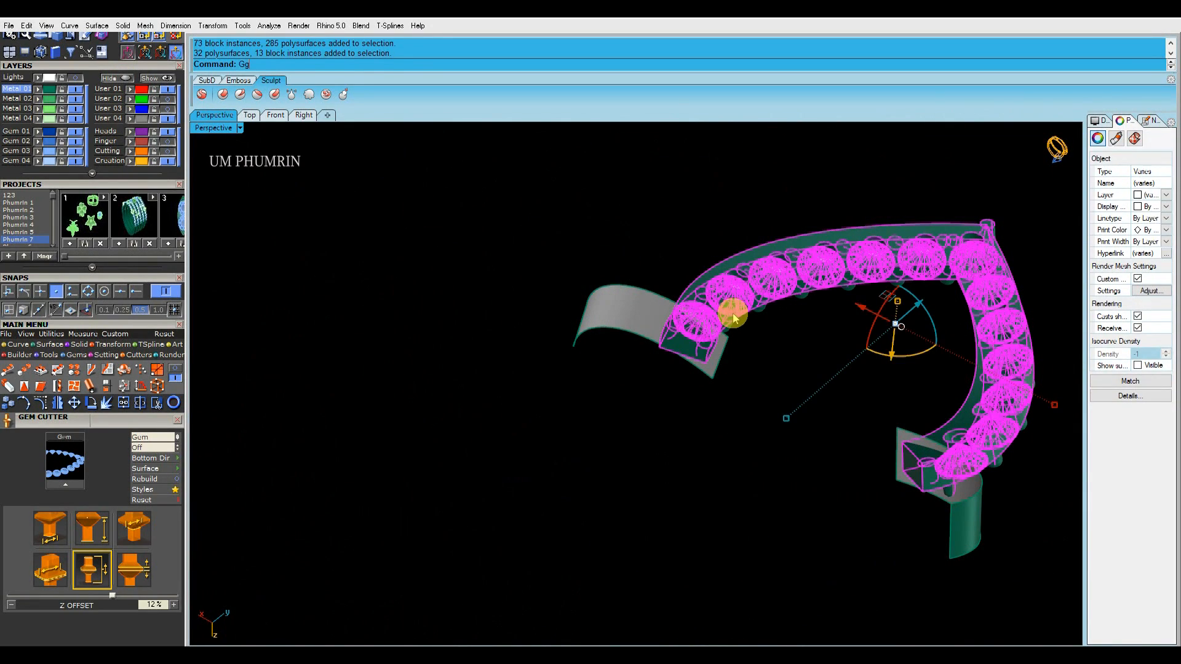
Ungroup the gem row and subtract both curved cutter surfaces from the ends of its V-shaped rail with Boolean Difference
key(Return)
click(589, 234)
click(712, 274)
shift+right_drag(709, 274, 654, 256)
text(bd)
key(Return)
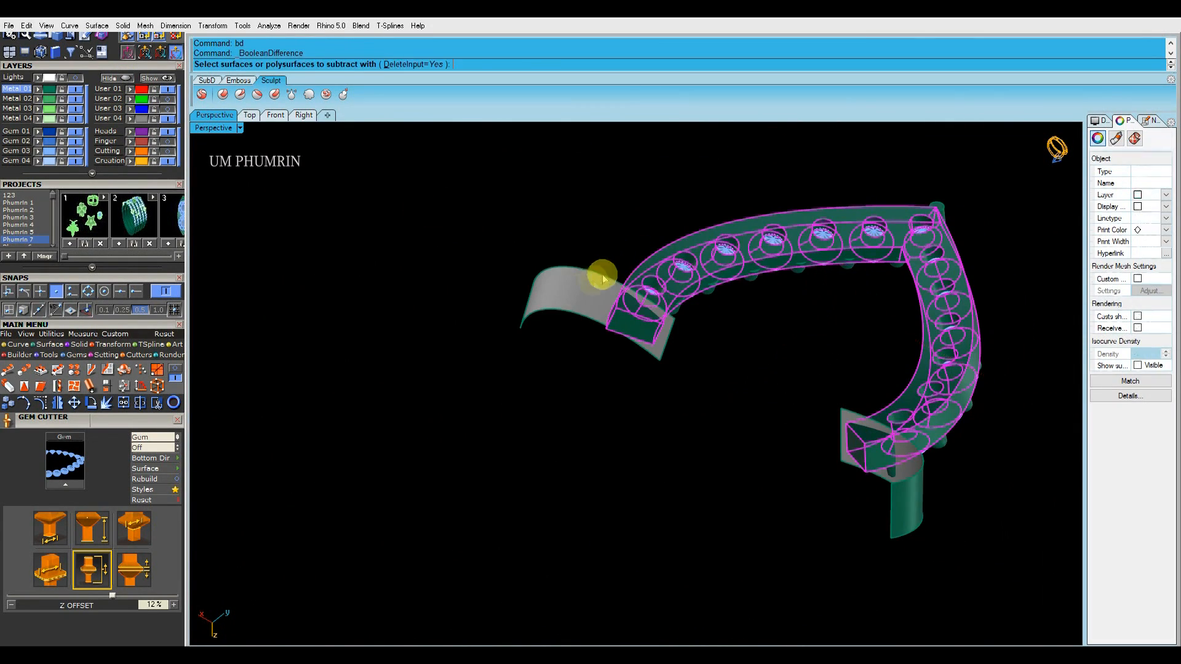
click(601, 279)
click(890, 471)
right_drag(838, 445, 768, 300)
Group the V-shaped gem row's parts again and show all hidden objects
drag(541, 239, 917, 441)
text(g)
key(Return)
click(917, 446)
right_drag(917, 445, 726, 454)
click(720, 359)
click(785, 367)
click(159, 77)
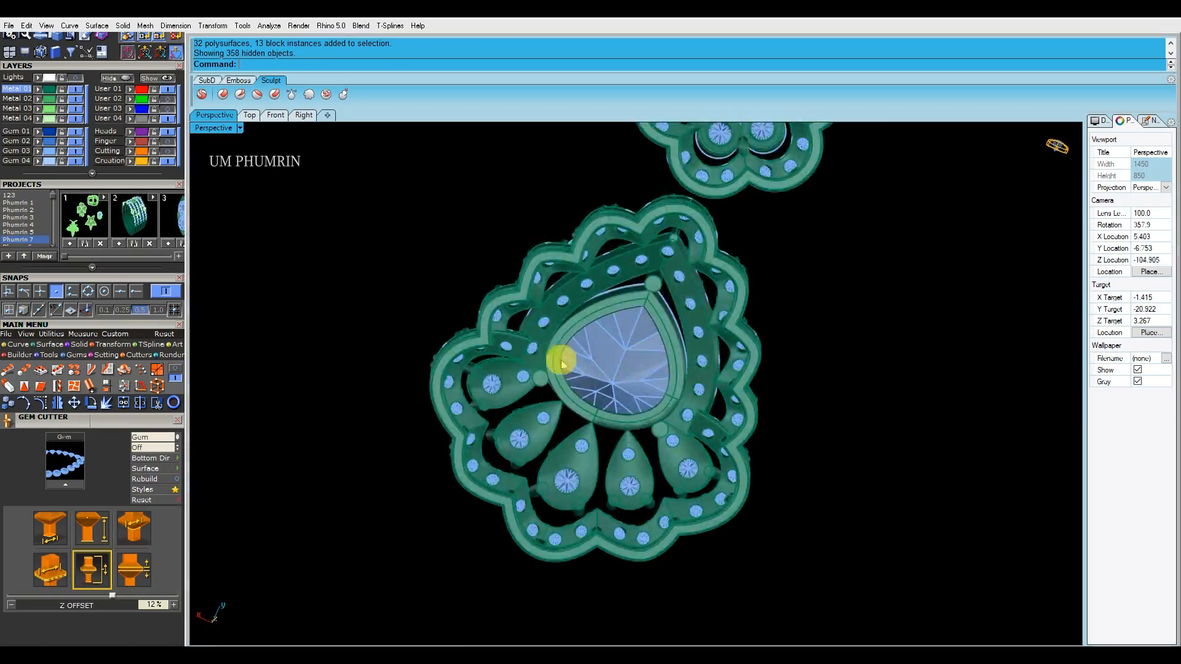
Inspect the trimmed gem row within the drop from several sides and save the file
scroll(529, 324, up, 5)
right_drag(530, 269, 838, 306)
right_drag(739, 296, 719, 424)
scroll(631, 355, up, 5)
right_drag(632, 355, 642, 435)
scroll(612, 348, down, 6)
right_drag(717, 473, 490, 411)
right_drag(237, 233, 546, 293)
click(76, 152)
right_drag(545, 452, 507, 385)
click(9, 26)
click(42, 104)
Place a surface prong 0.6 mm in diameter and 0.65 mm high as a connector between the center stone's bezel and a small pear setting's tip
right_drag(526, 188, 788, 255)
right_drag(754, 298, 626, 279)
text(ps)
key(Return)
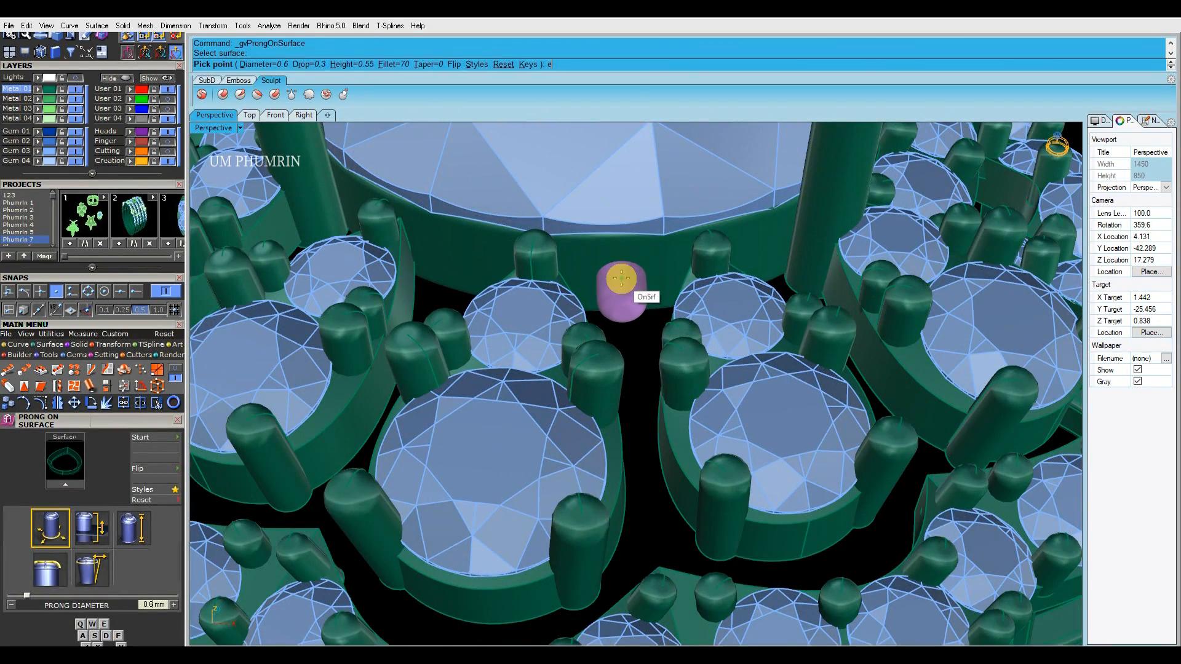
right_drag(554, 267, 573, 314)
scroll(427, 380, up, 4)
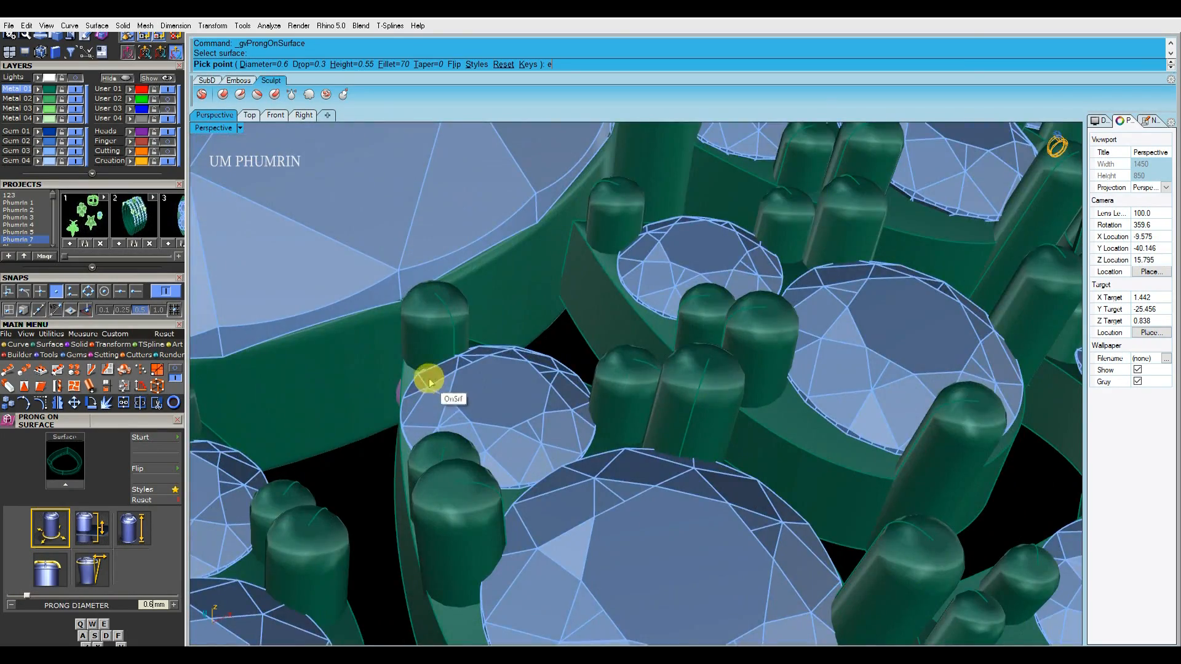
right_drag(427, 379, 535, 335)
scroll(493, 327, up, 3)
scroll(489, 331, up, 4)
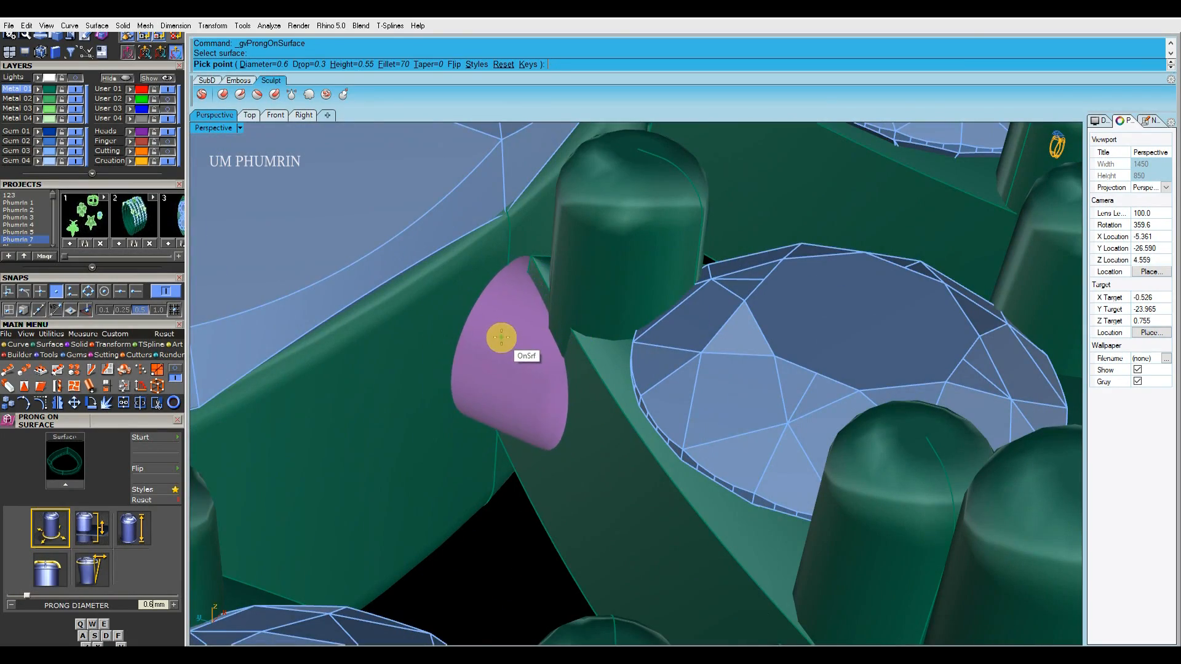
click(56, 291)
click(71, 291)
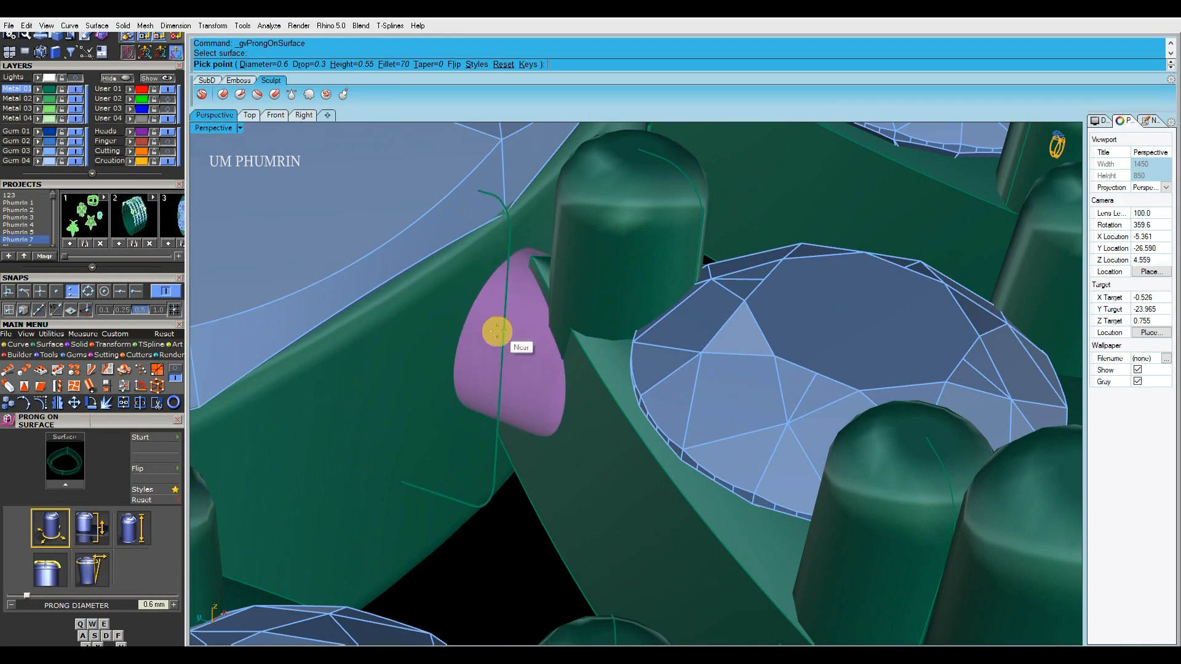
right_drag(504, 341, 482, 318)
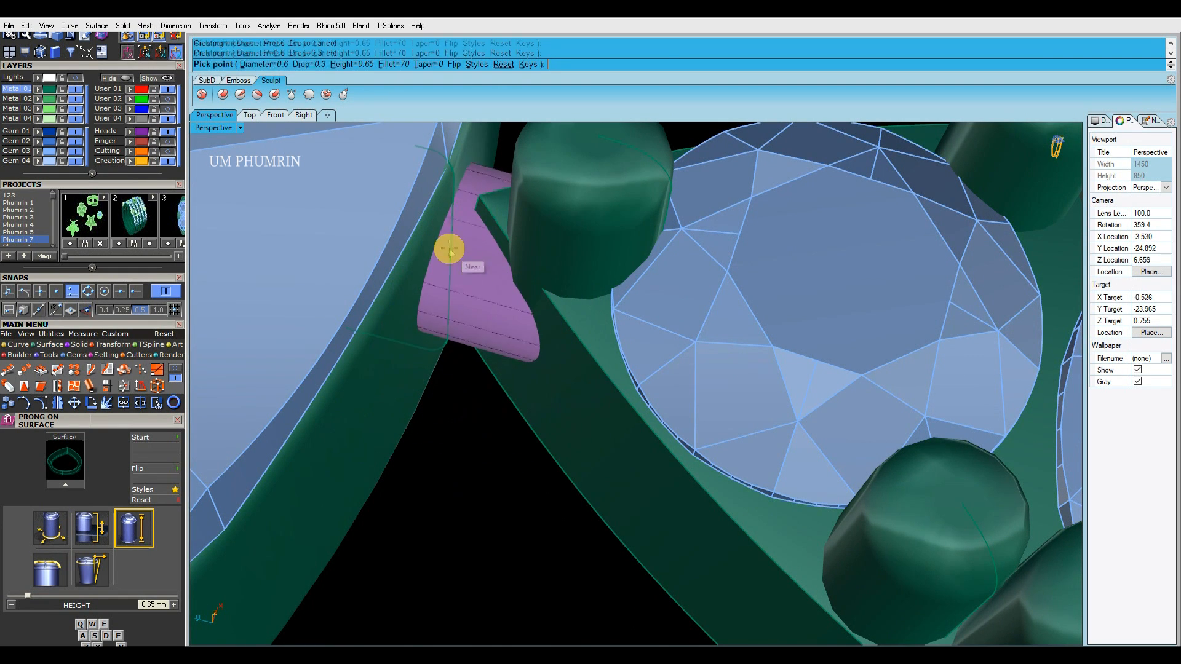
click(450, 249)
Place another 0.6 mm connector prong, 0.65 mm high, on the center bezel behind the neighbouring small pear setting's tip
scroll(456, 324, down, 10)
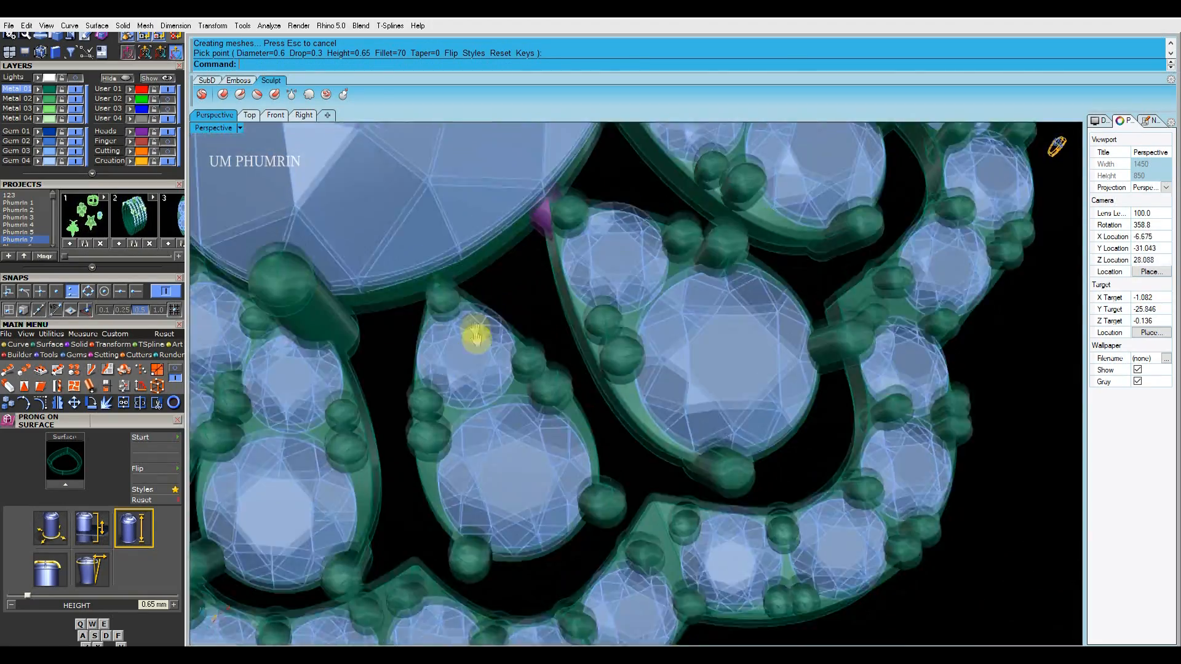
scroll(517, 308, down, 6)
scroll(636, 311, up, 3)
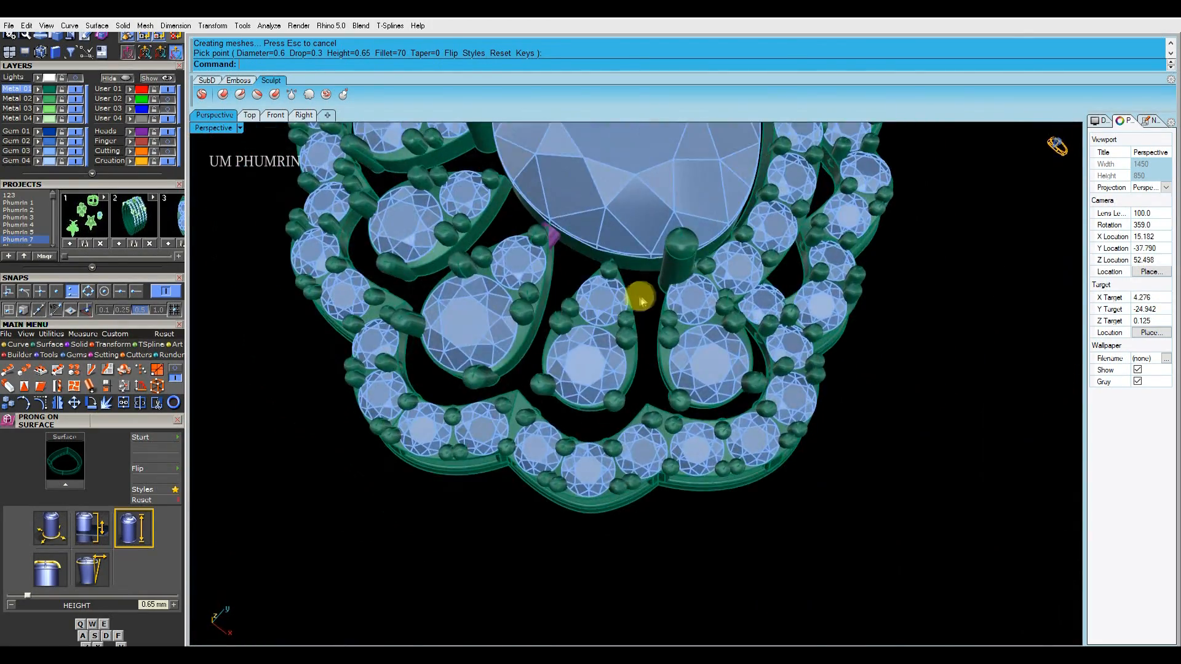
key(Return)
scroll(625, 269, up, 8)
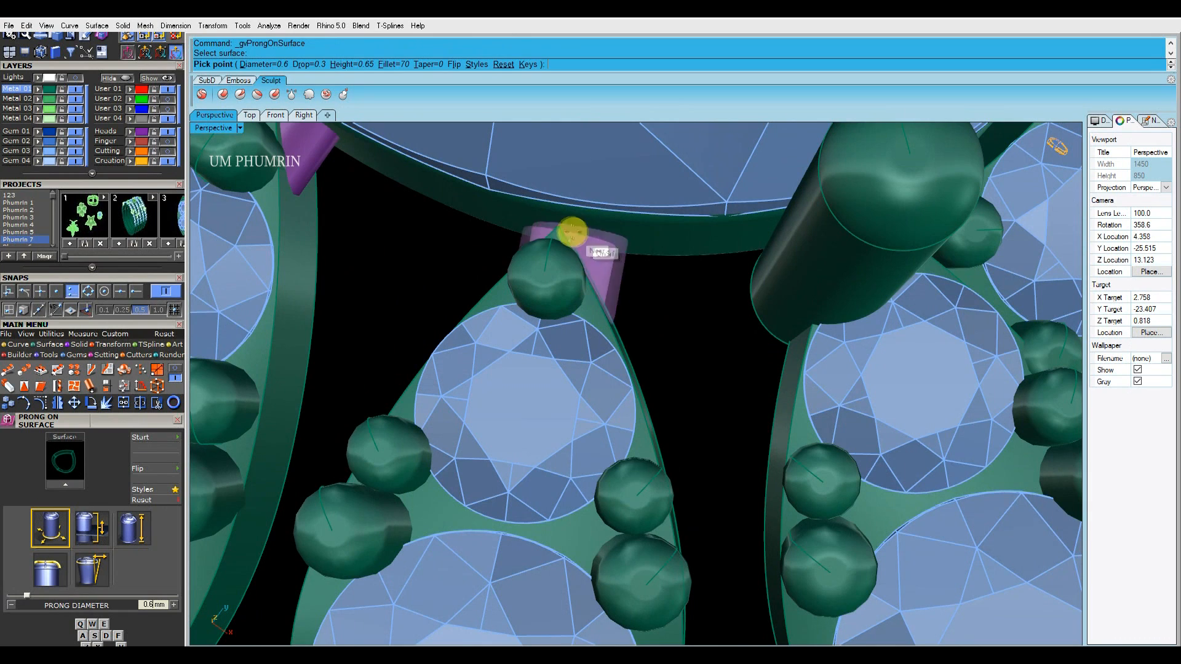
click(76, 293)
scroll(572, 236, up, 4)
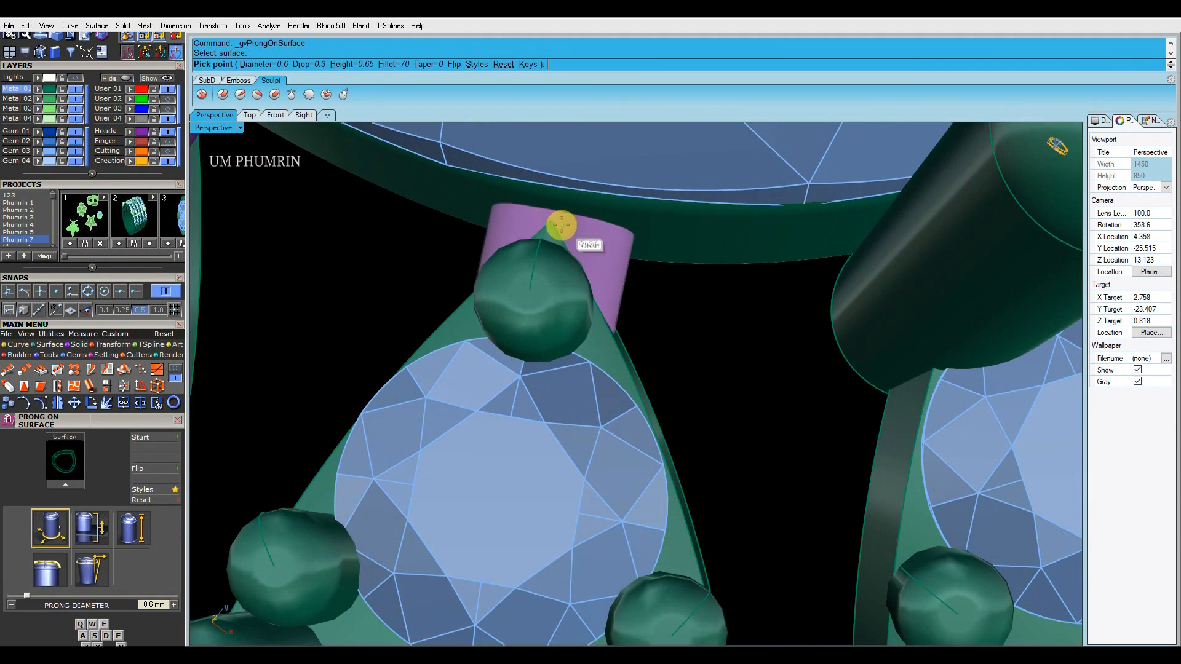
right_drag(558, 226, 741, 397)
Shift the new connector prong sideways until it is centered on the small pear setting's tip
key(Escape)
click(698, 356)
scroll(741, 397, down, 4)
scroll(689, 333, up, 4)
drag(654, 317, 632, 315)
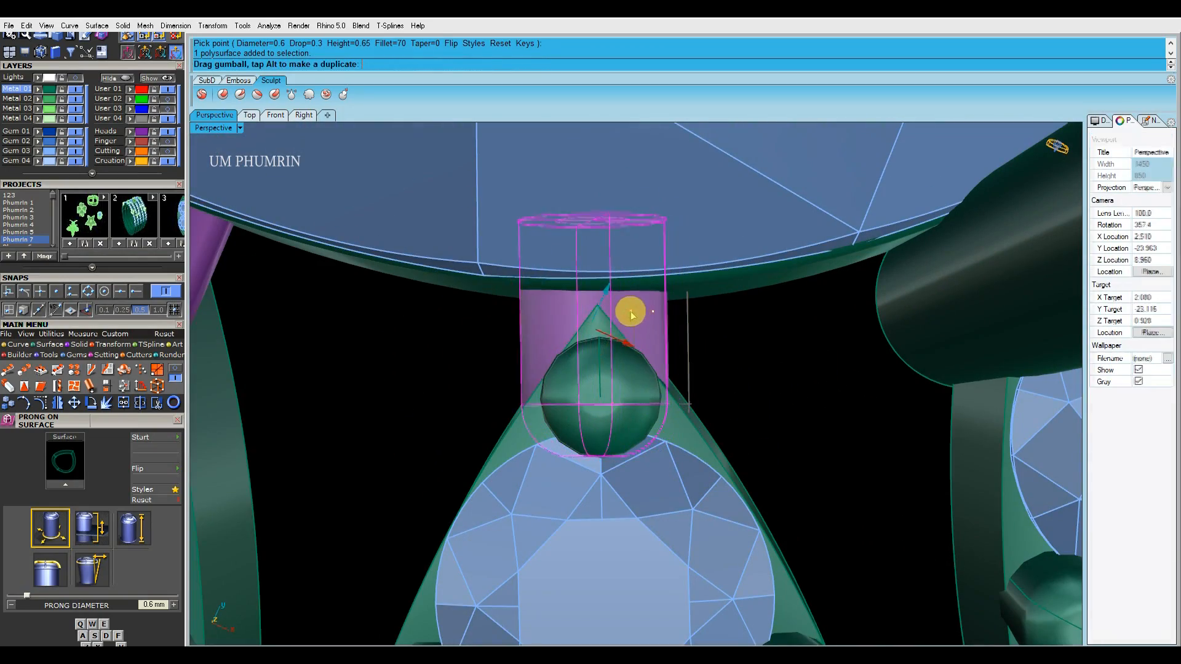
Place a connector prong 0.5 mm in diameter and 0.9 mm high between the small pear setting's outer prong and the scalloped gem border
scroll(744, 382, down, 8)
right_drag(743, 382, 877, 289)
scroll(641, 379, up, 4)
right_drag(641, 380, 654, 414)
scroll(678, 377, down, 8)
scroll(647, 394, up, 6)
scroll(656, 403, up, 3)
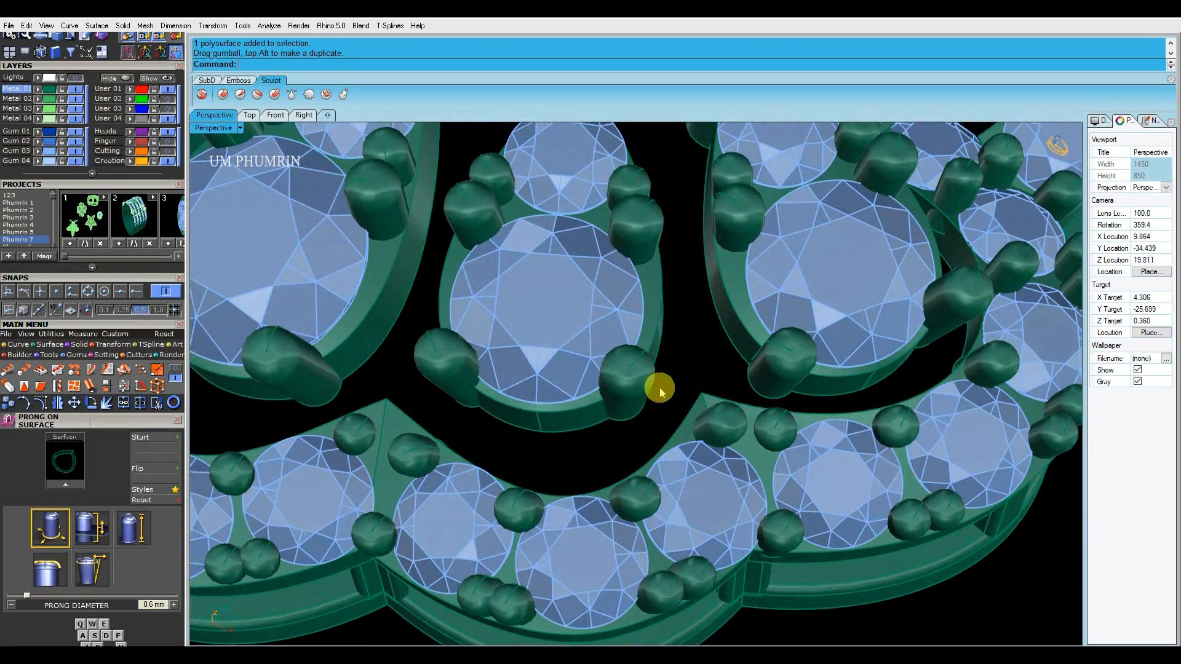
scroll(656, 399, up, 4)
key(Return)
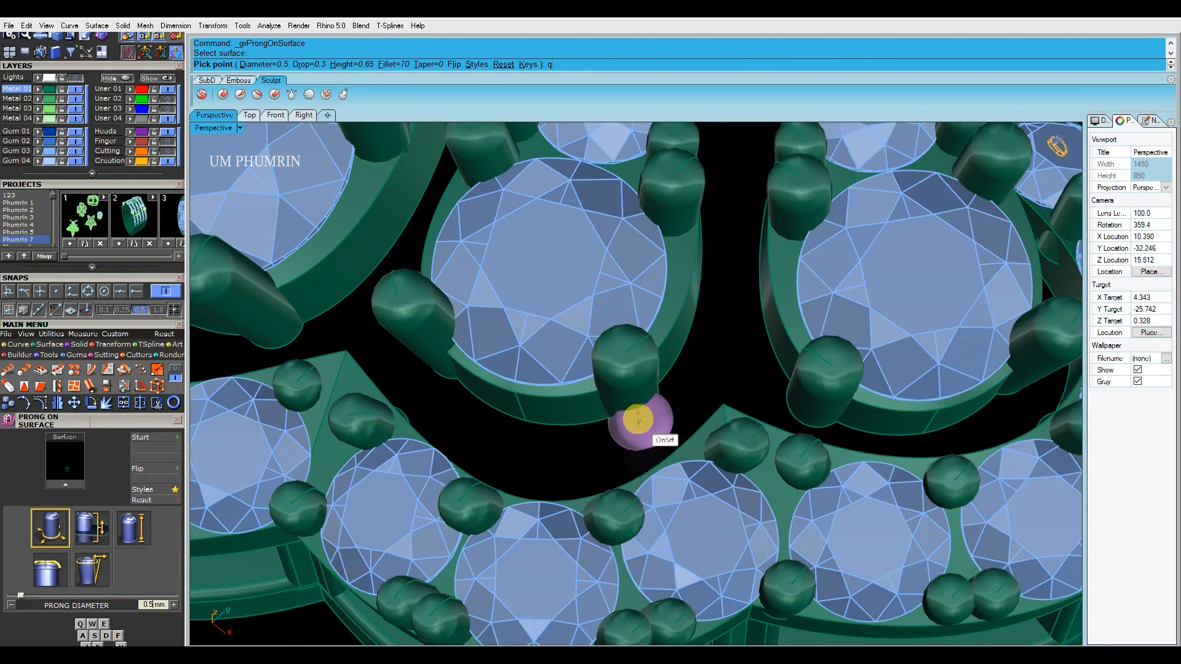
right_drag(638, 414, 767, 372)
scroll(635, 460, up, 2)
right_drag(634, 460, 625, 458)
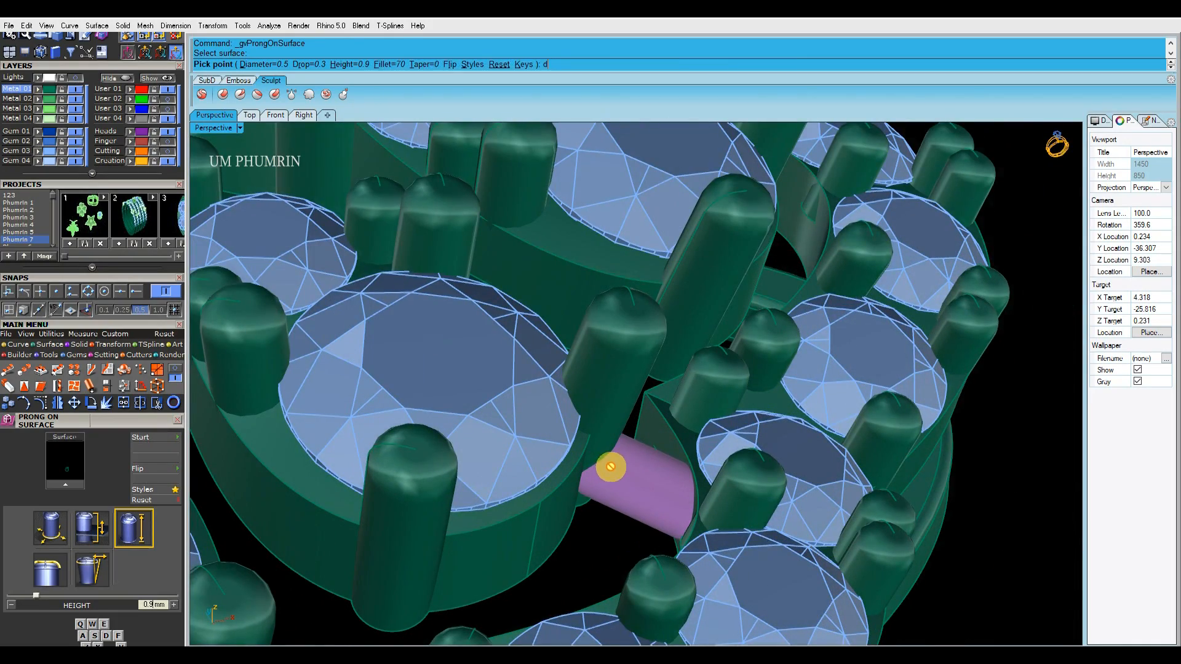
right_drag(610, 467, 461, 490)
scroll(653, 442, up, 2)
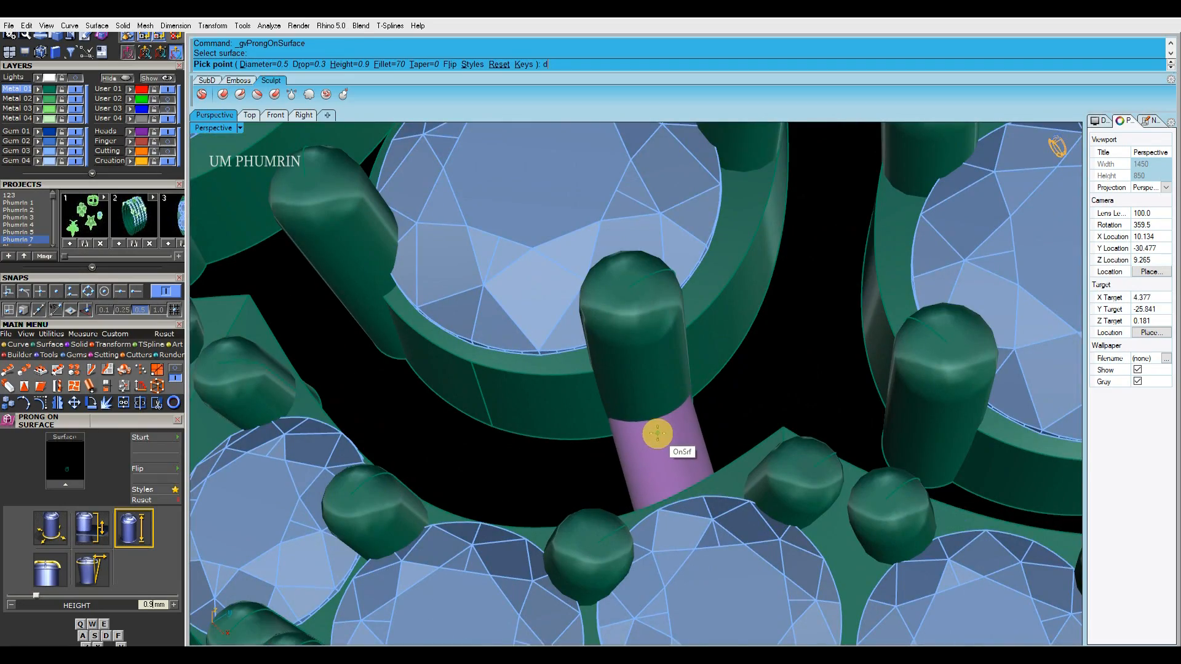
scroll(657, 435, down, 4)
right_drag(658, 434, 709, 455)
click(663, 431)
Mirror the 0.9 mm high connector across the small pear setting's centerline to its other outer prong
scroll(663, 434, down, 3)
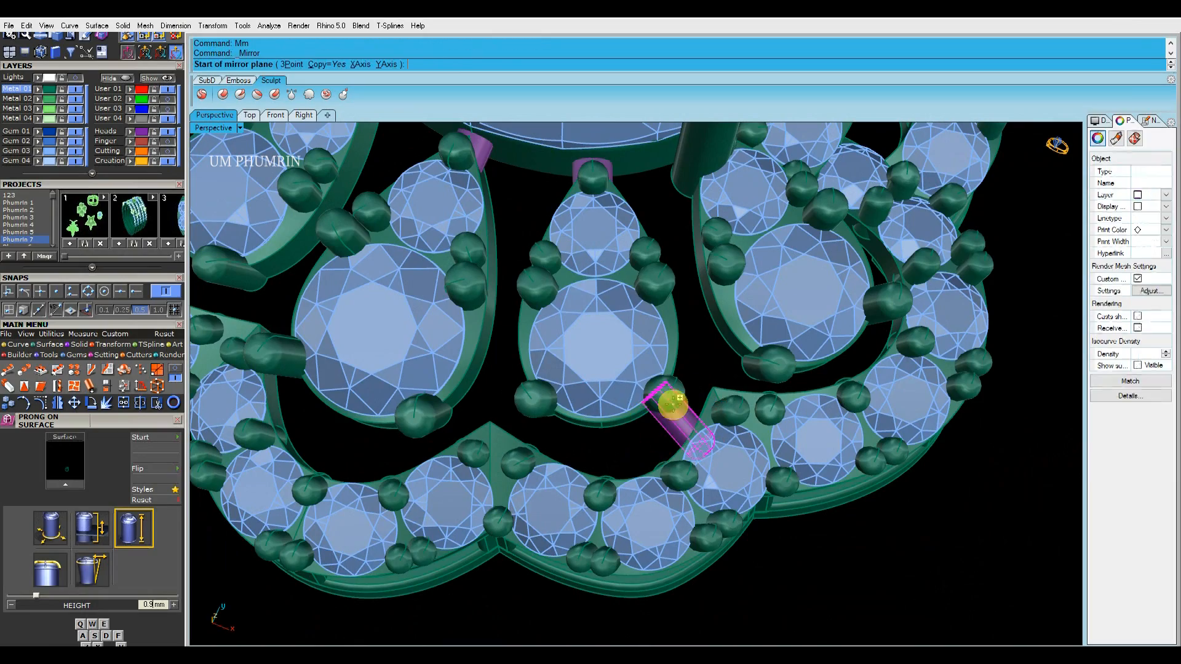
click(597, 229)
scroll(519, 330, down, 6)
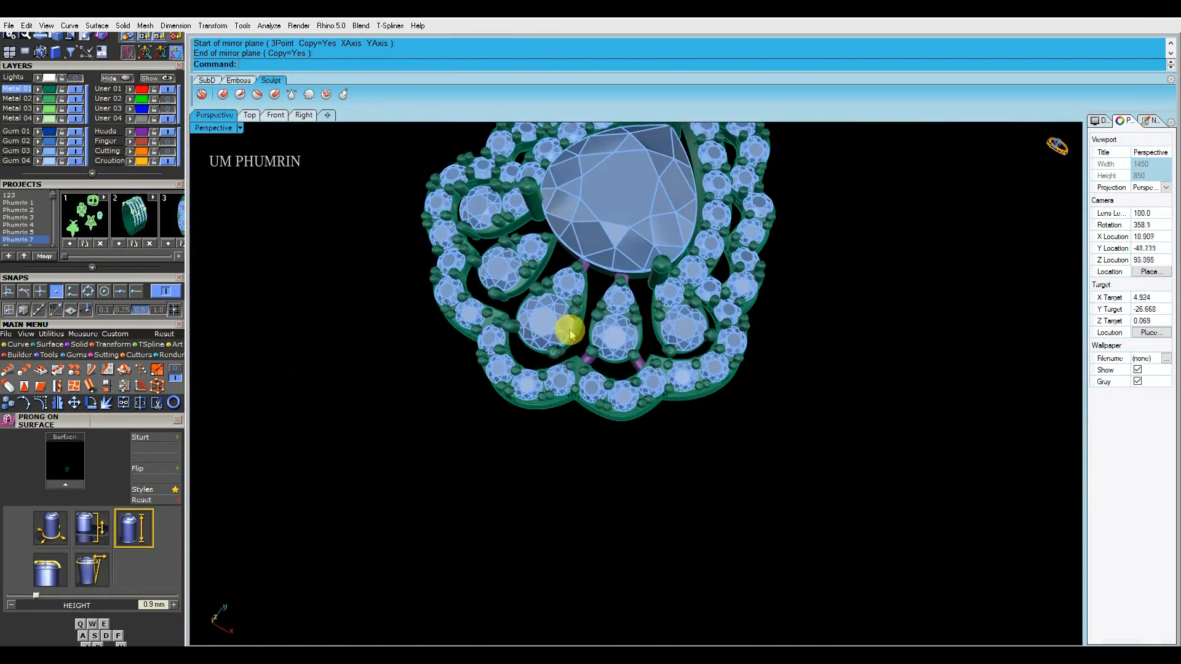
Place a 0.5 mm connector prong, 0.6 mm high, between the next side pear setting's outer prong and the scalloped border
scroll(646, 352, up, 8)
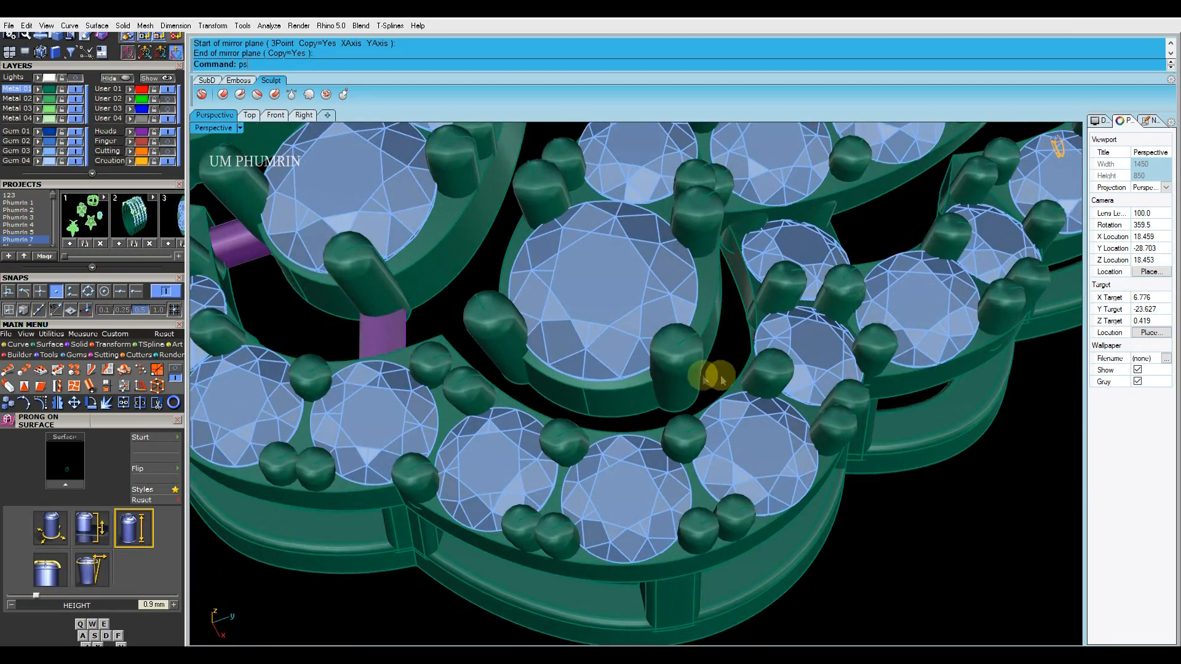
key(Return)
scroll(704, 388, up, 3)
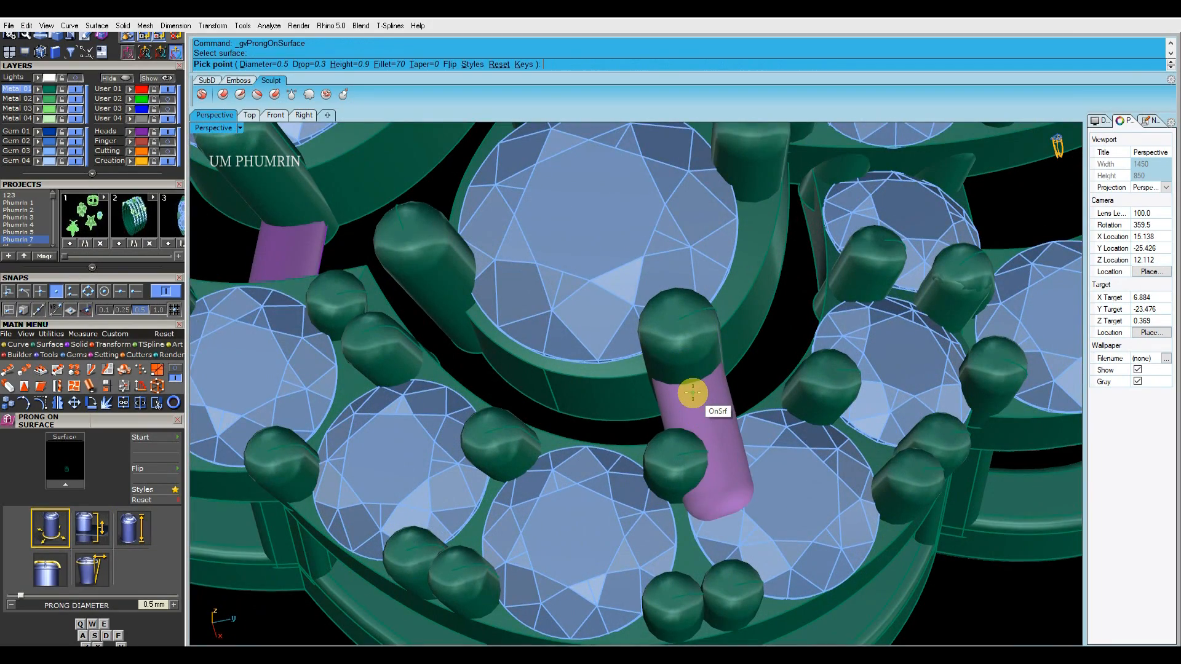
key(a)
right_drag(694, 394, 696, 397)
key(d)
scroll(695, 406, up, 2)
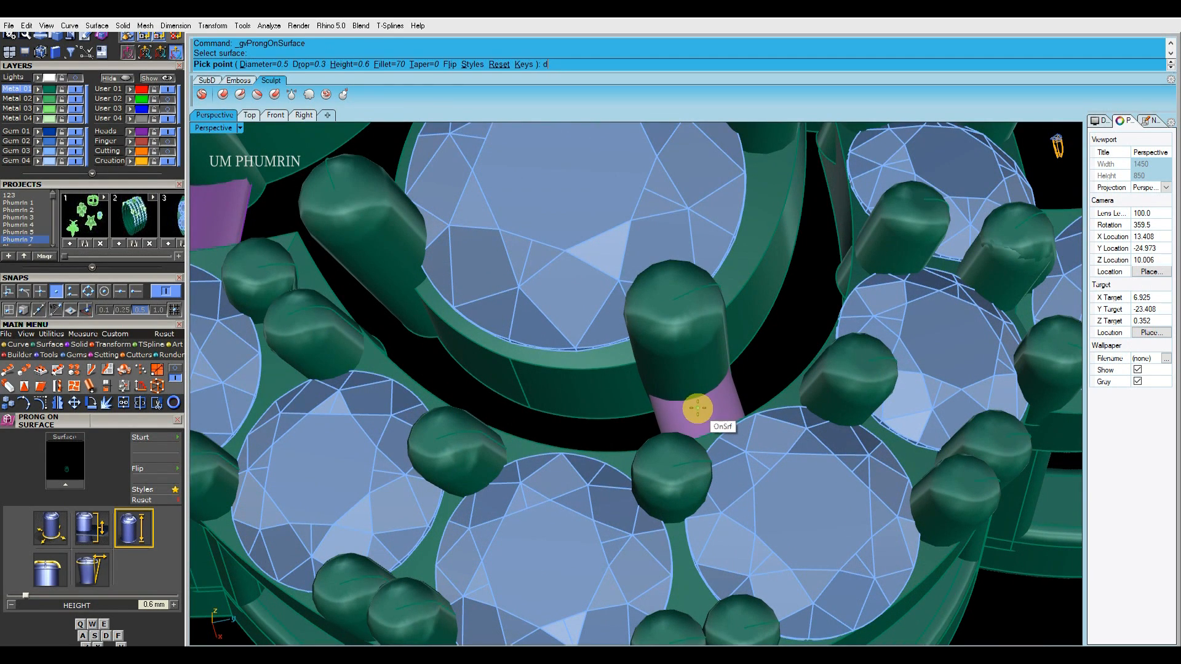
right_click(695, 409)
Place a flipped 0.5 mm connector, 0.6 mm high, at the same side pear setting's other outer prong
scroll(696, 411, down, 6)
right_drag(696, 411, 669, 354)
scroll(559, 401, up, 3)
click(515, 388)
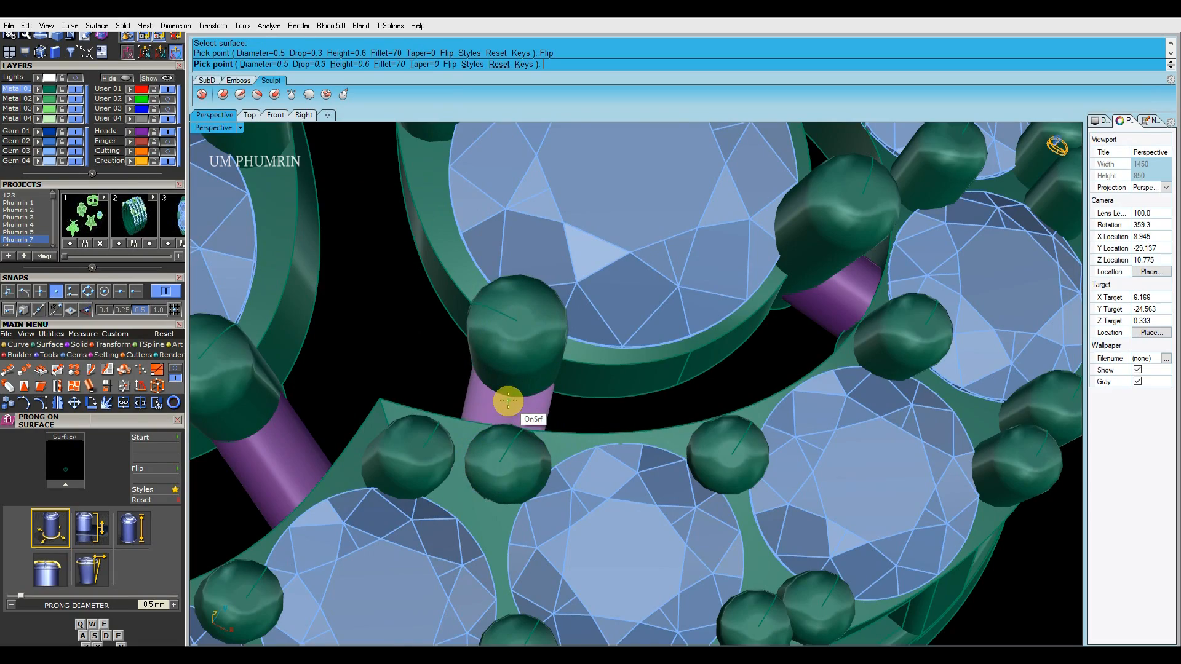
right_drag(517, 403, 630, 406)
scroll(715, 390, down, 5)
Place a flipped 0.5 mm connector, 0.6 mm high, at the bottom-center pear's outer prong and mirror it across the Y axis
scroll(630, 406, up, 5)
scroll(630, 369, up, 8)
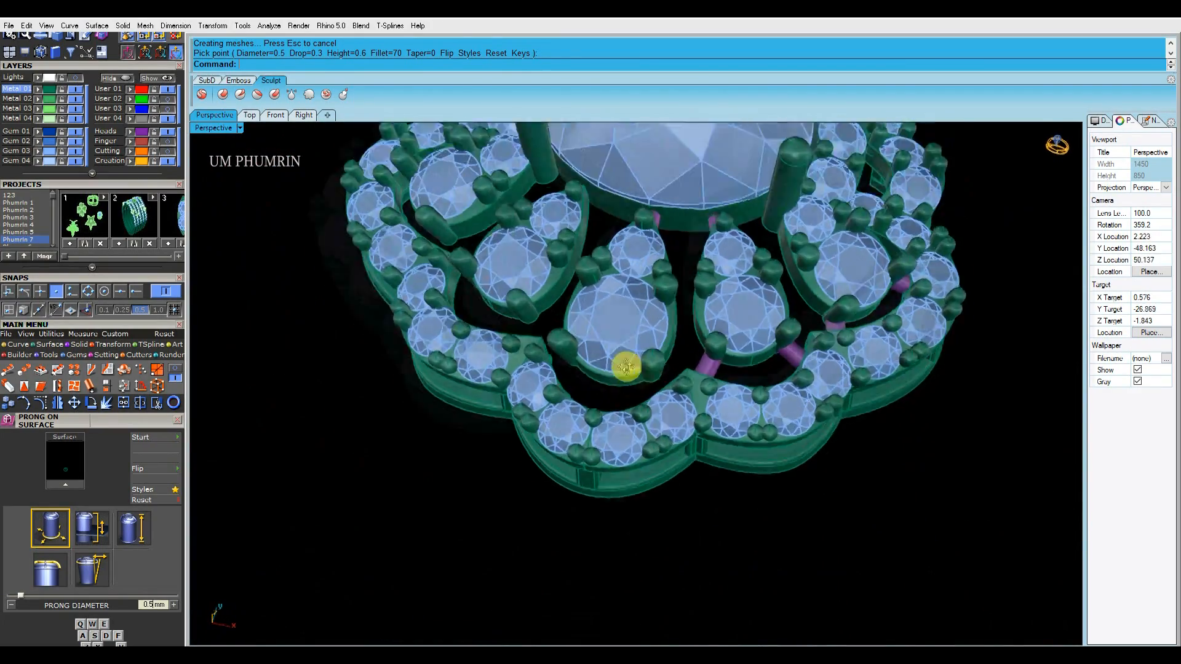
scroll(640, 403, up, 6)
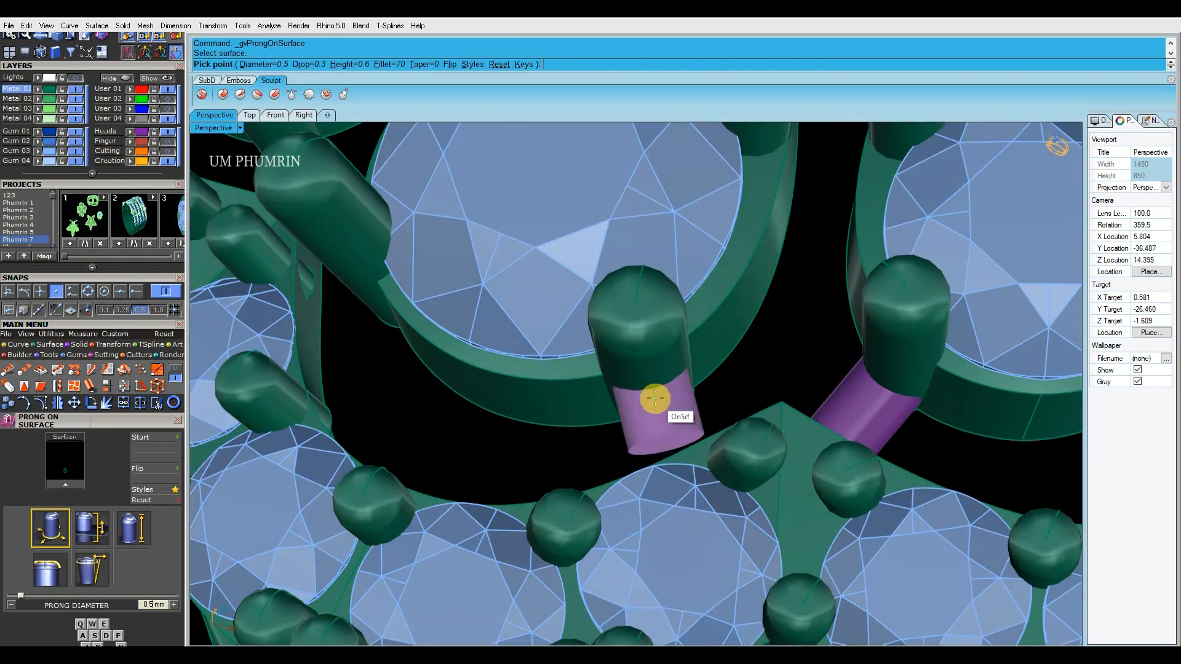
mouse_move(653, 410)
right_down()
mouse_move(664, 427)
mouse_move(802, 369)
mouse_move(651, 421)
mouse_move(660, 417)
right_up()
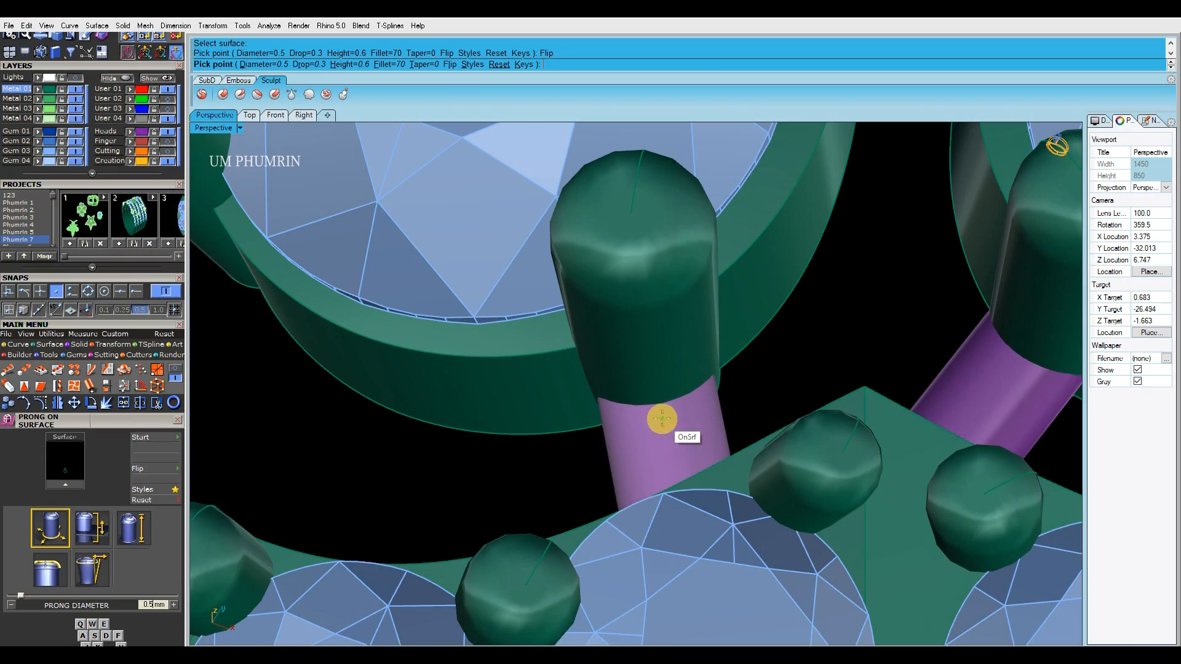
click(661, 418)
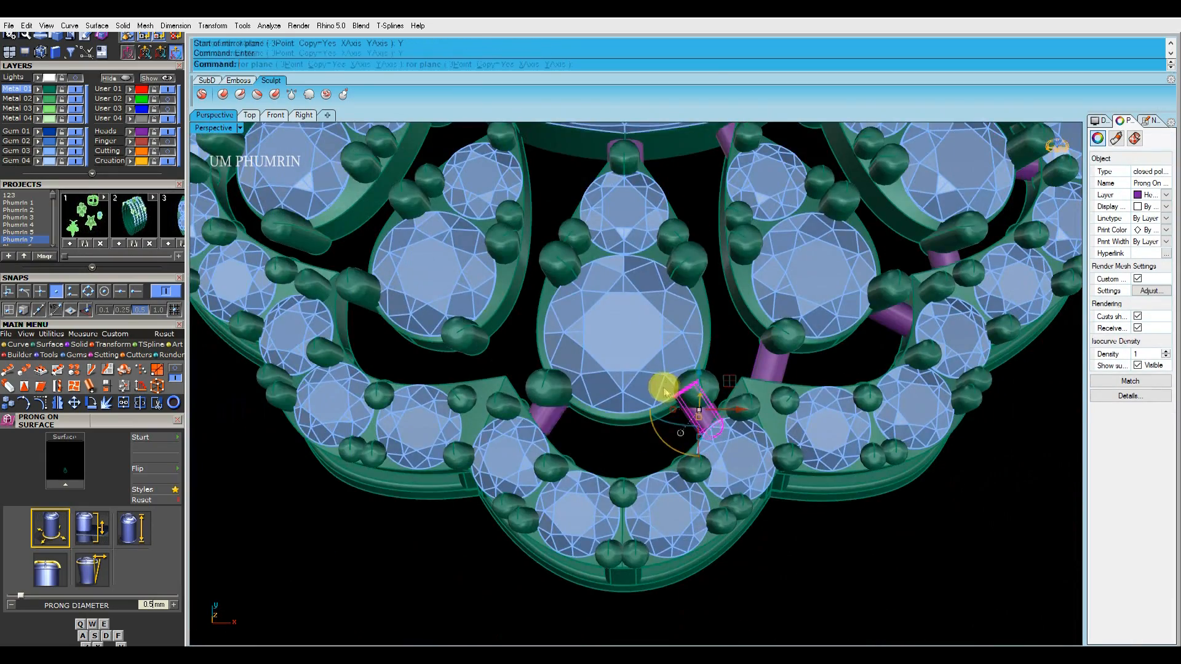
scroll(665, 391, down, 10)
key(Escape)
Draw a line on the underside from the scalloped border's inner corner to the surface of the V-shaped gem row
right_drag(597, 424, 661, 473)
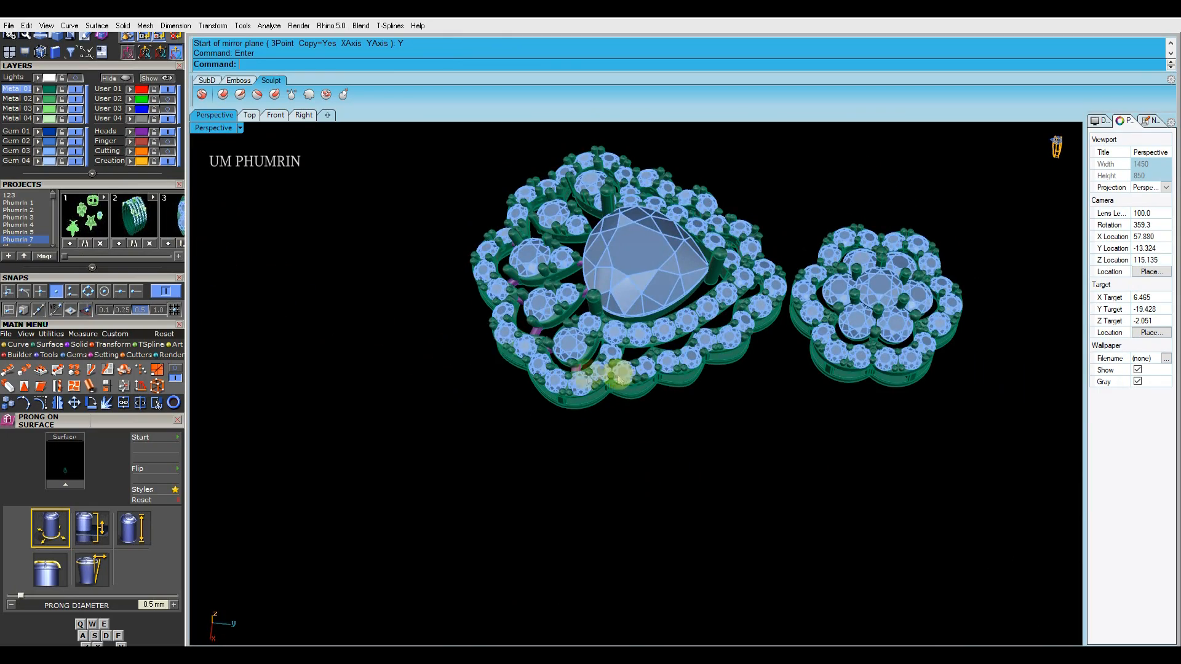
scroll(619, 377, up, 10)
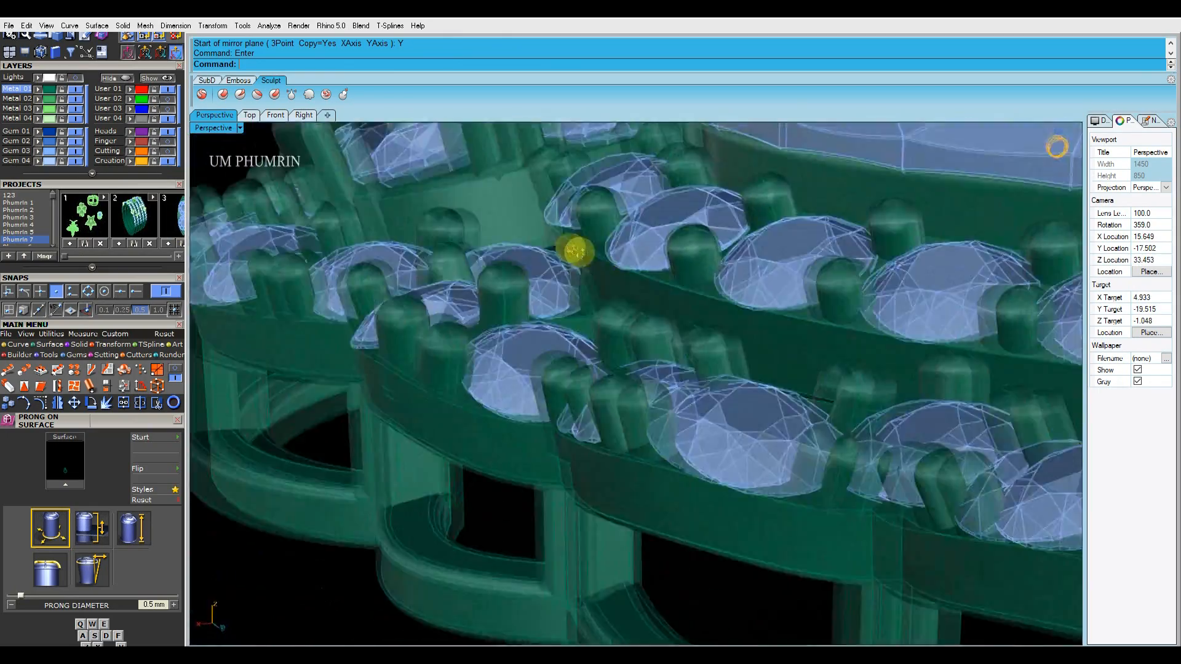
right_drag(576, 251, 712, 522)
scroll(652, 429, down, 7)
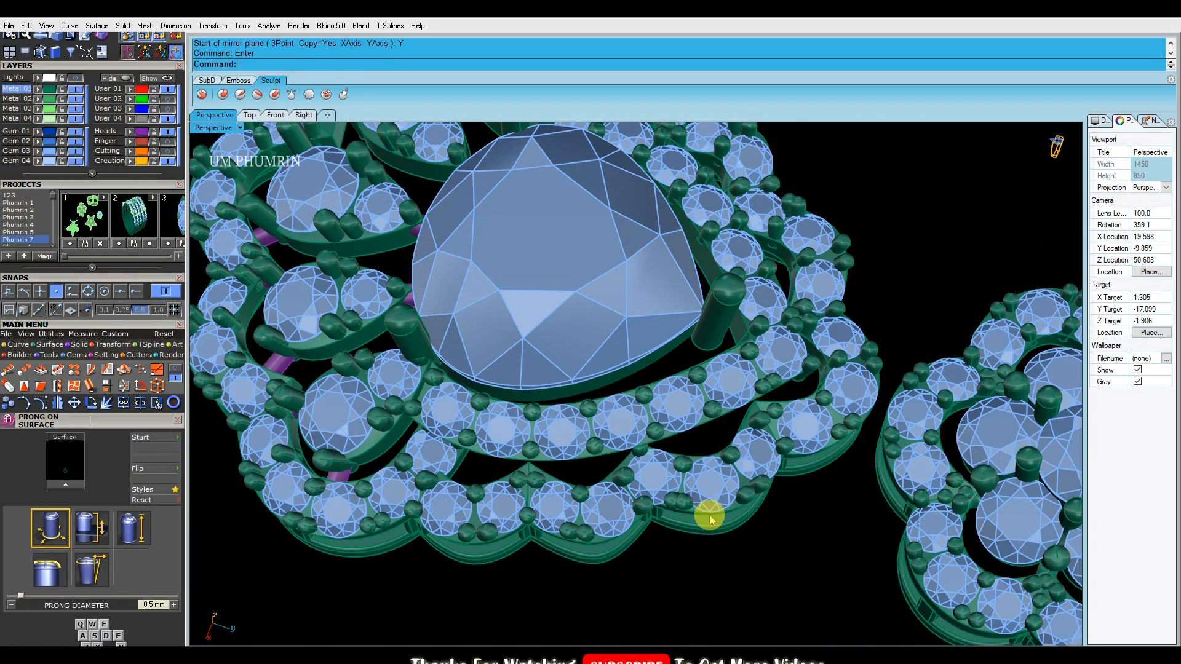
shift+right_drag(631, 512, 677, 354)
scroll(675, 464, up, 6)
click(136, 292)
right_drag(605, 407, 371, 350)
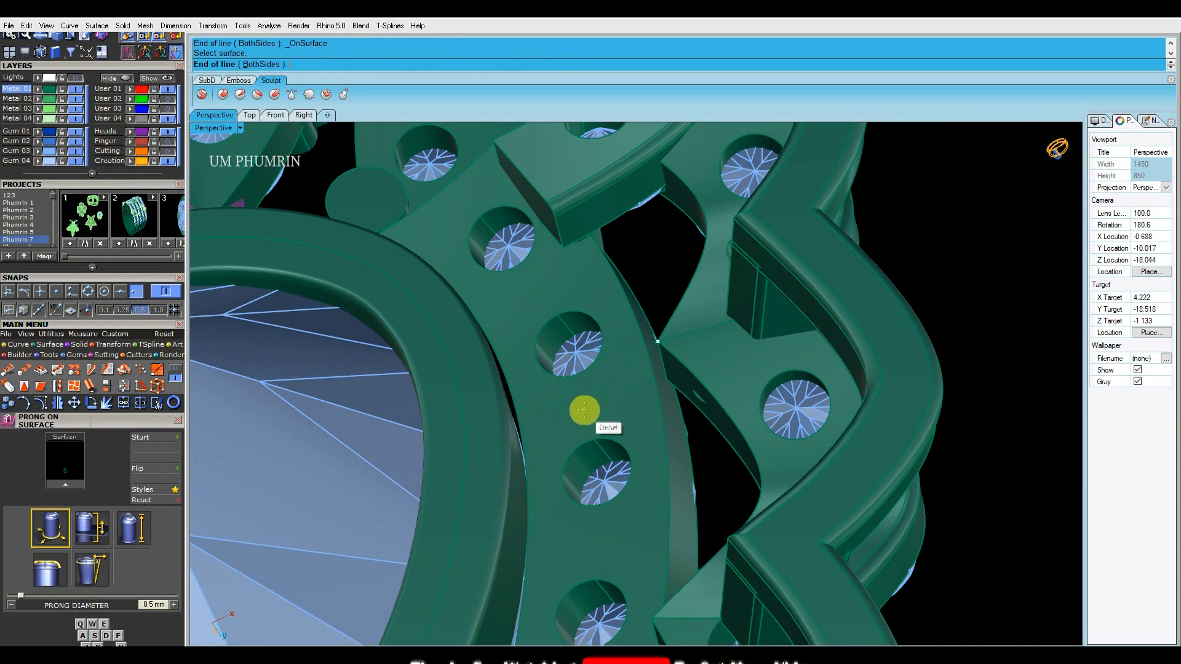
right_drag(615, 483, 669, 398)
Rebuild the connecting line with a point count of 3, deleting the input curve
click(623, 360)
scroll(637, 361, up, 5)
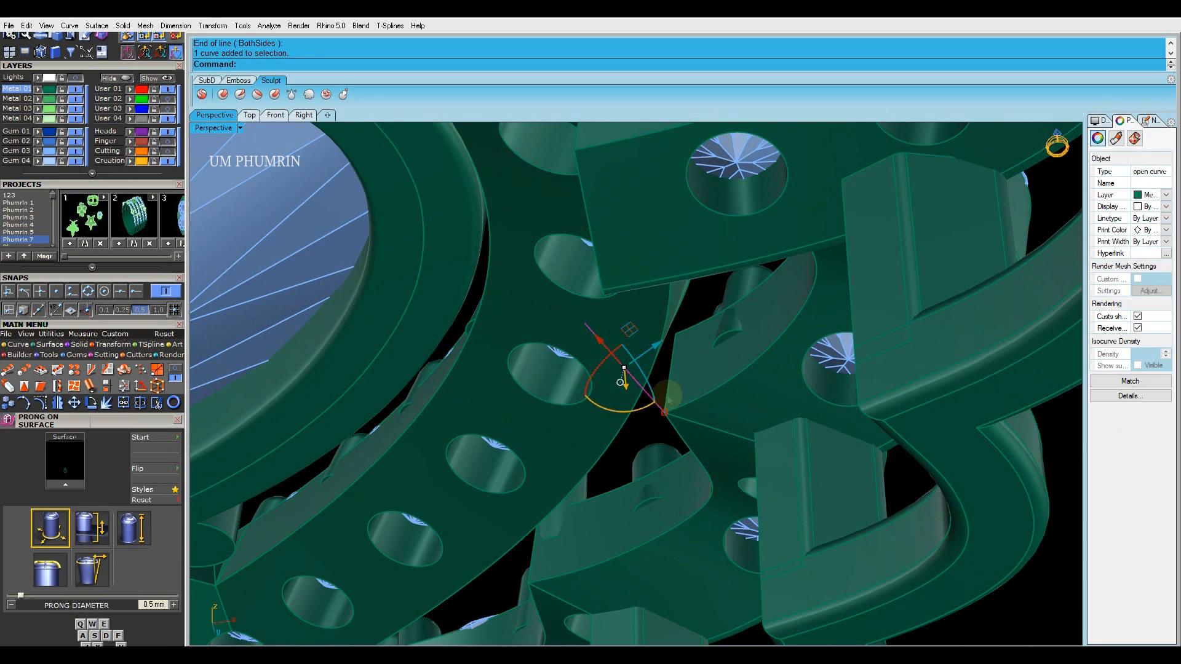
key(ctrl+r)
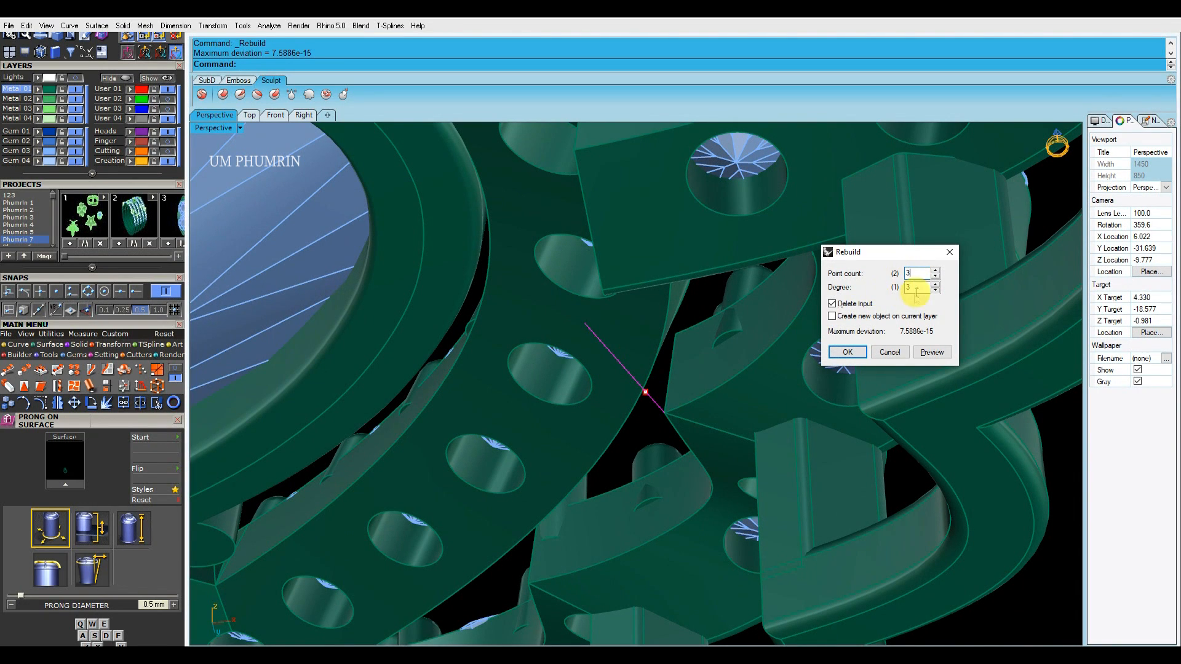
click(849, 353)
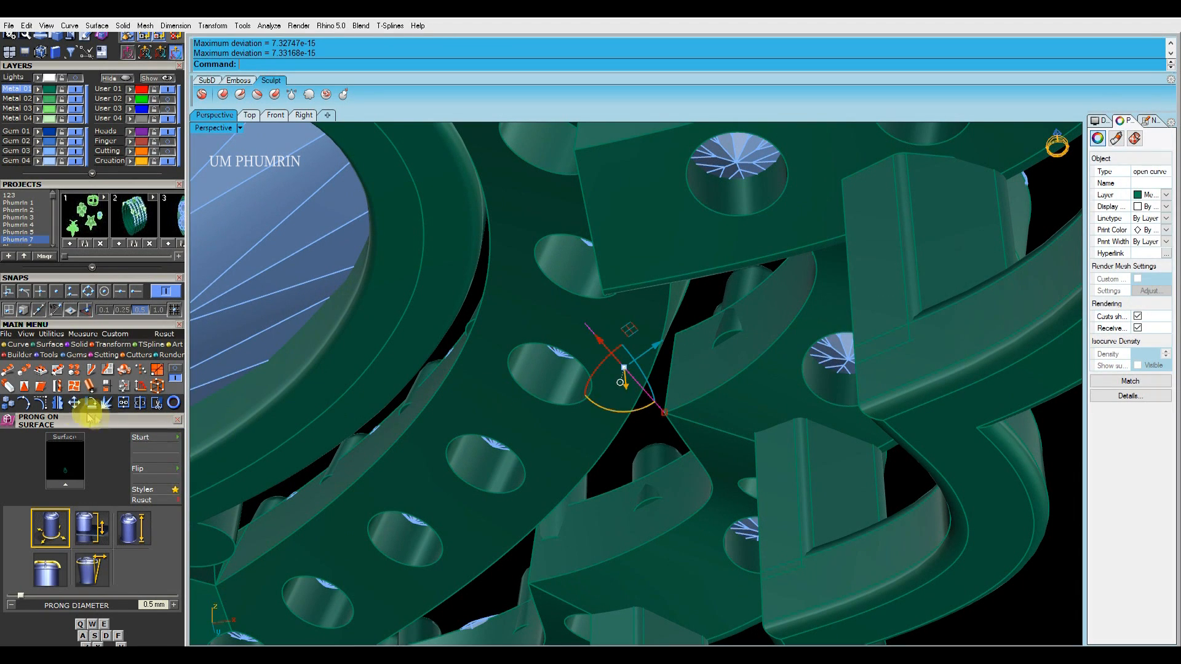
Show the connecting line's control points, align the gumball to object and pull the middle point down to bend the line into an arc
click(40, 404)
click(603, 353)
right_drag(604, 353, 564, 241)
click(612, 339)
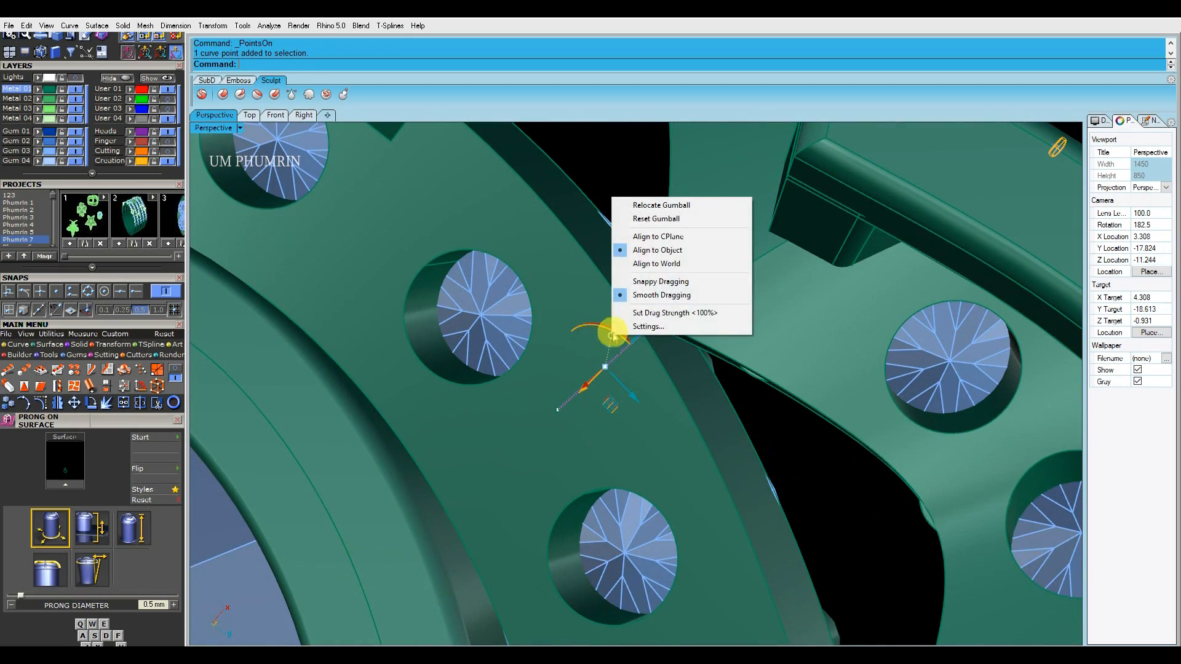
click(652, 254)
right_drag(662, 293, 695, 433)
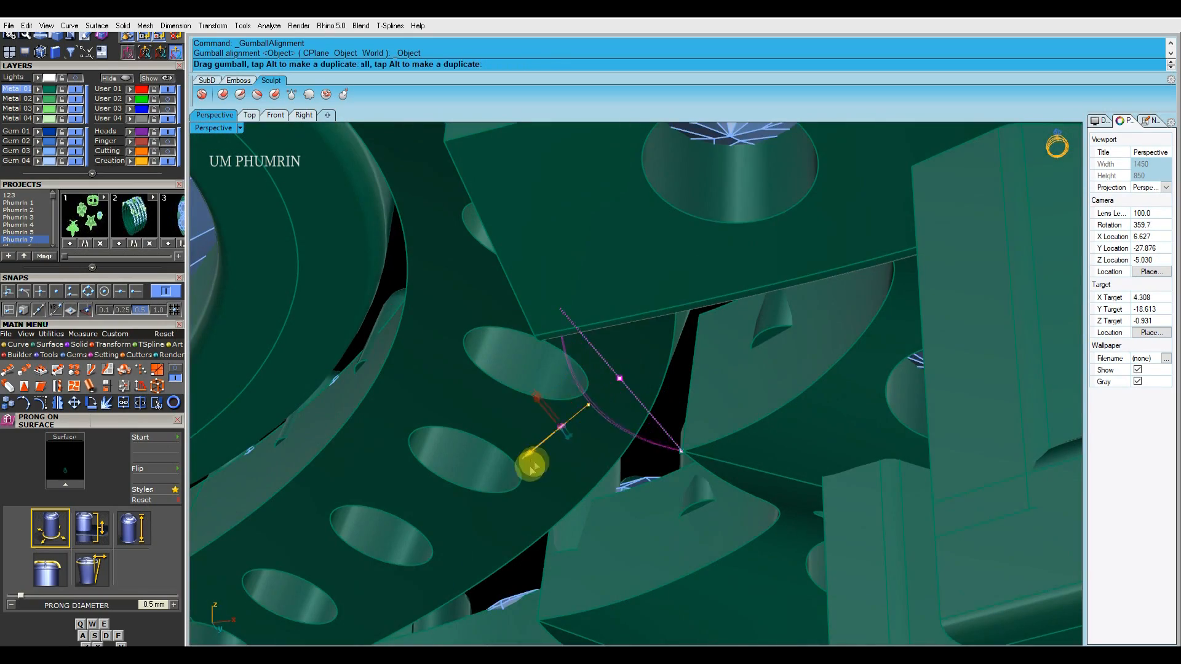
drag(536, 461, 532, 463)
right_drag(717, 483, 688, 447)
Extend the arc's end points into the scalloped border and the V-shaped gem row
click(675, 434)
click(555, 318)
right_drag(579, 309, 618, 382)
key(Escape)
key(Escape)
Try to pipe the connecting arc with flat caps at 0.5 mm diameter
click(620, 423)
right_click(620, 424)
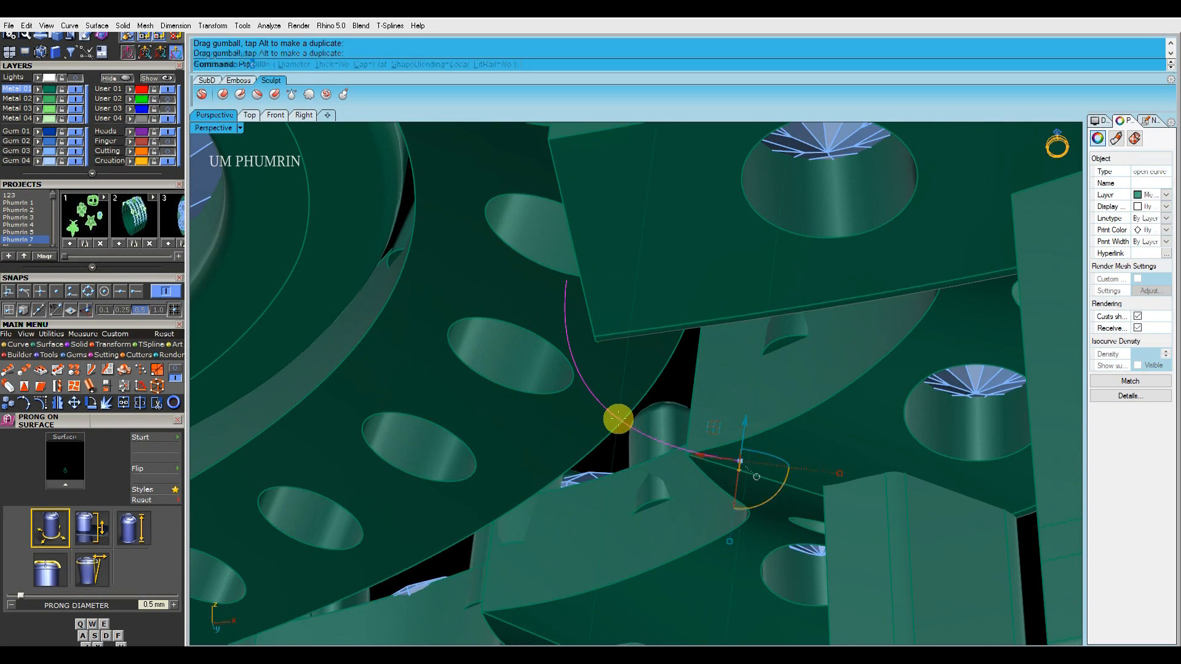
text(.5)
right_click(620, 423)
right_click(620, 422)
right_click(620, 422)
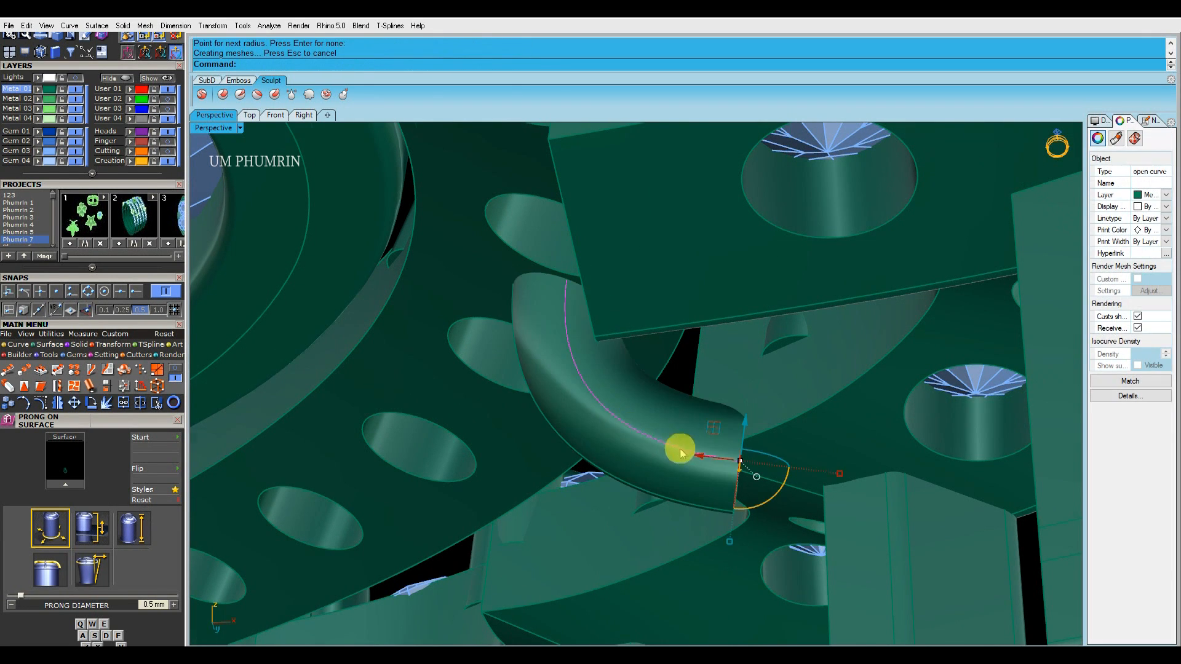
right_drag(679, 449, 684, 407)
key(ctrl+z)
Pipe the connecting arc with round caps at a 0.25 mm radius
right_click(684, 406)
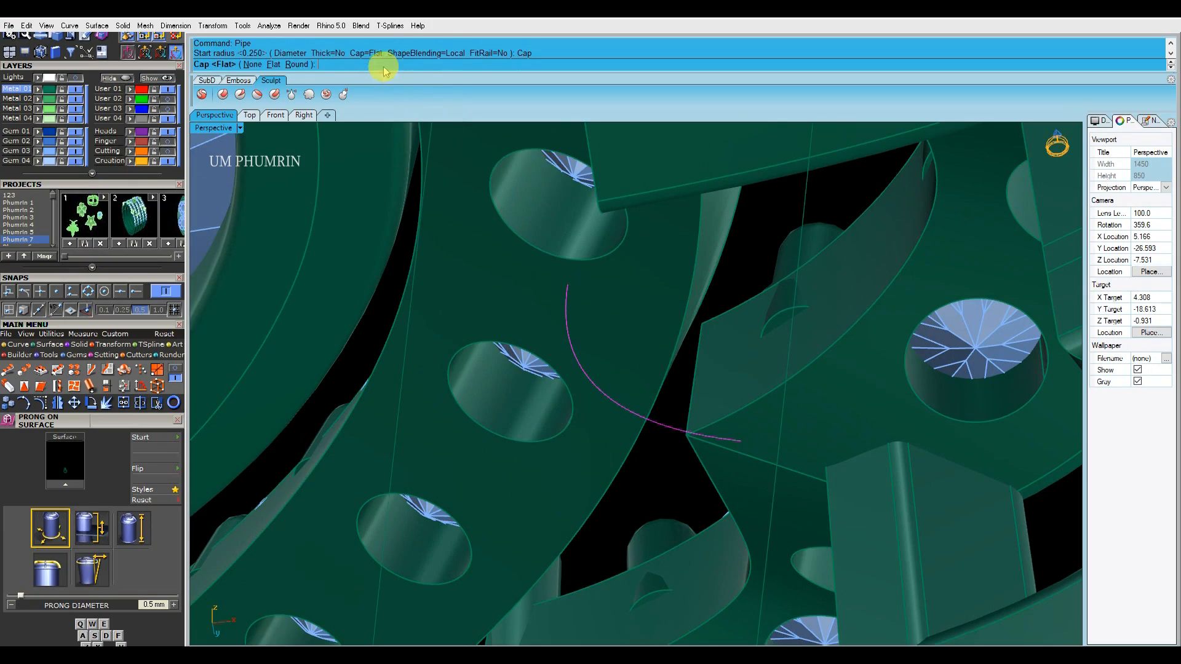
right_click(630, 360)
right_click(630, 360)
mouse_move(630, 359)
right_down()
mouse_move(707, 404)
mouse_move(710, 339)
mouse_move(681, 269)
mouse_move(382, 359)
right_up()
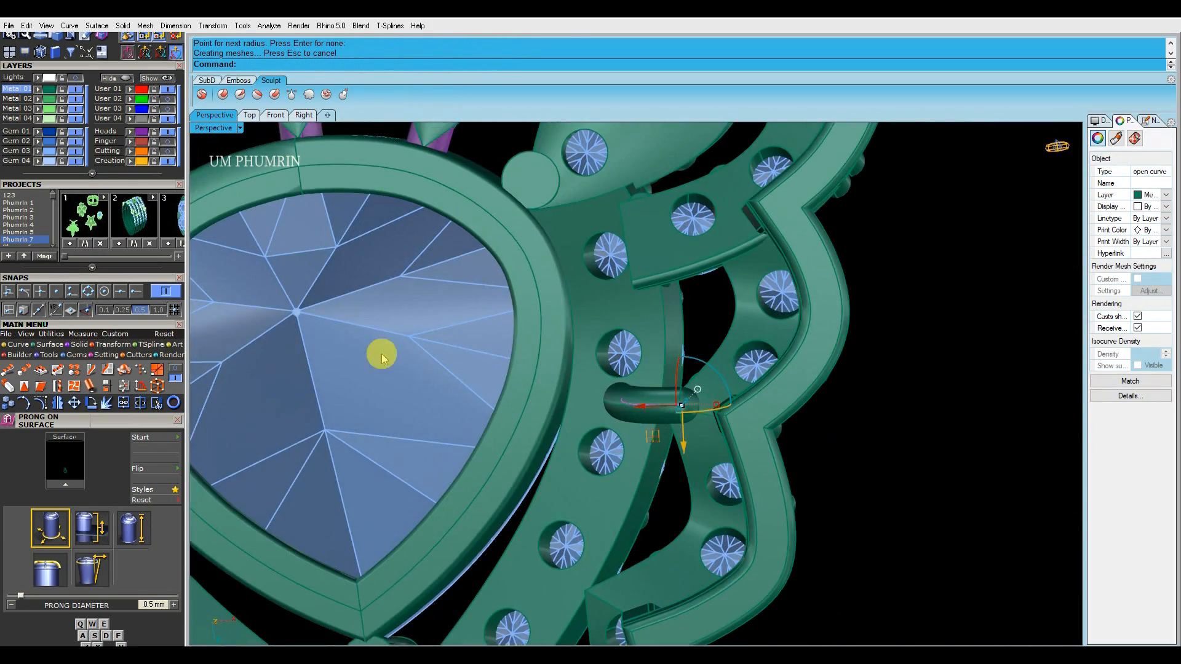
Examine how deep the pipe's ends sit in the metal using X-Ray and Ghosted display modes, returning to Shaded
click(213, 128)
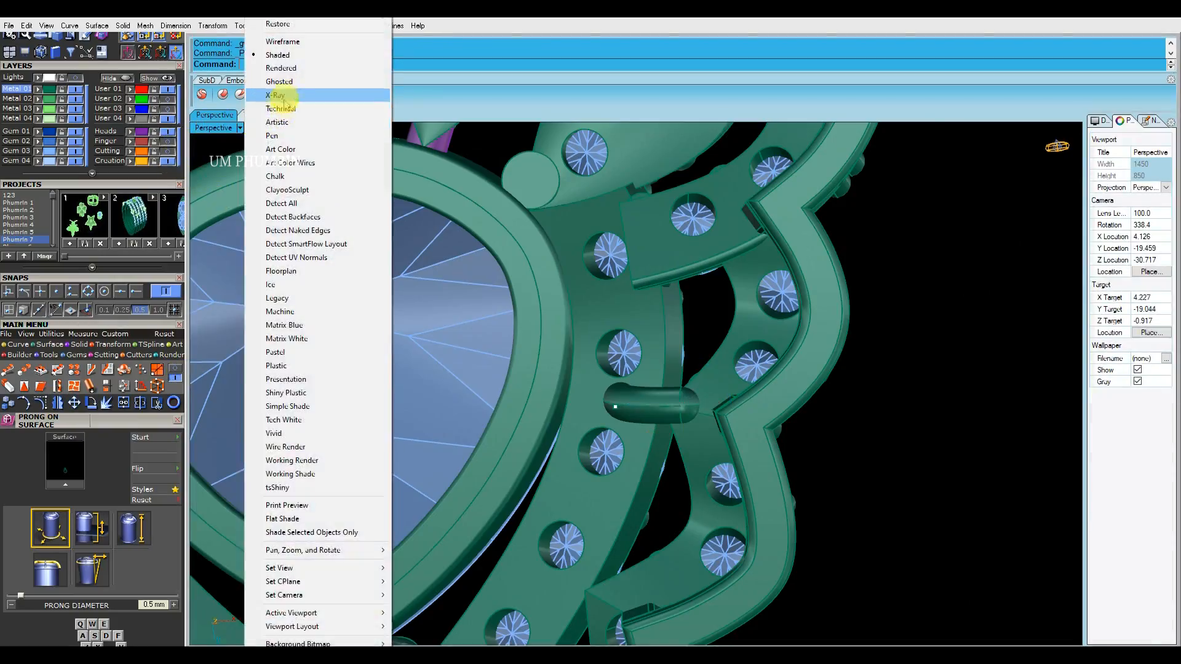
click(289, 100)
right_drag(694, 374, 805, 414)
click(228, 127)
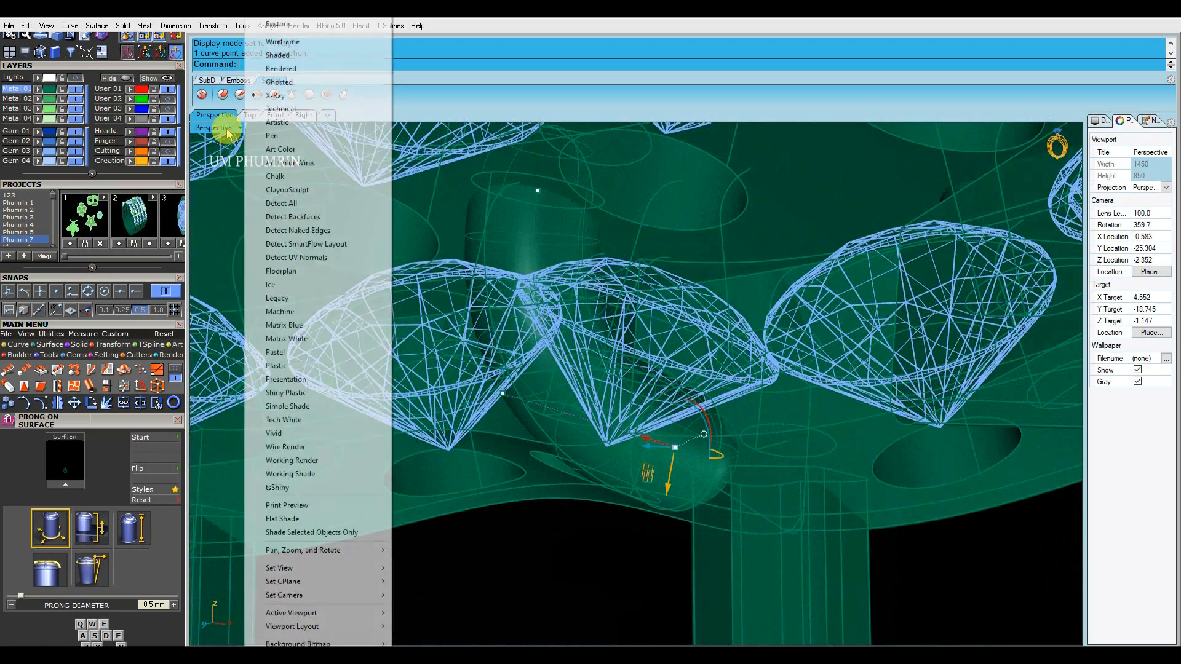
click(291, 86)
right_drag(732, 356, 681, 336)
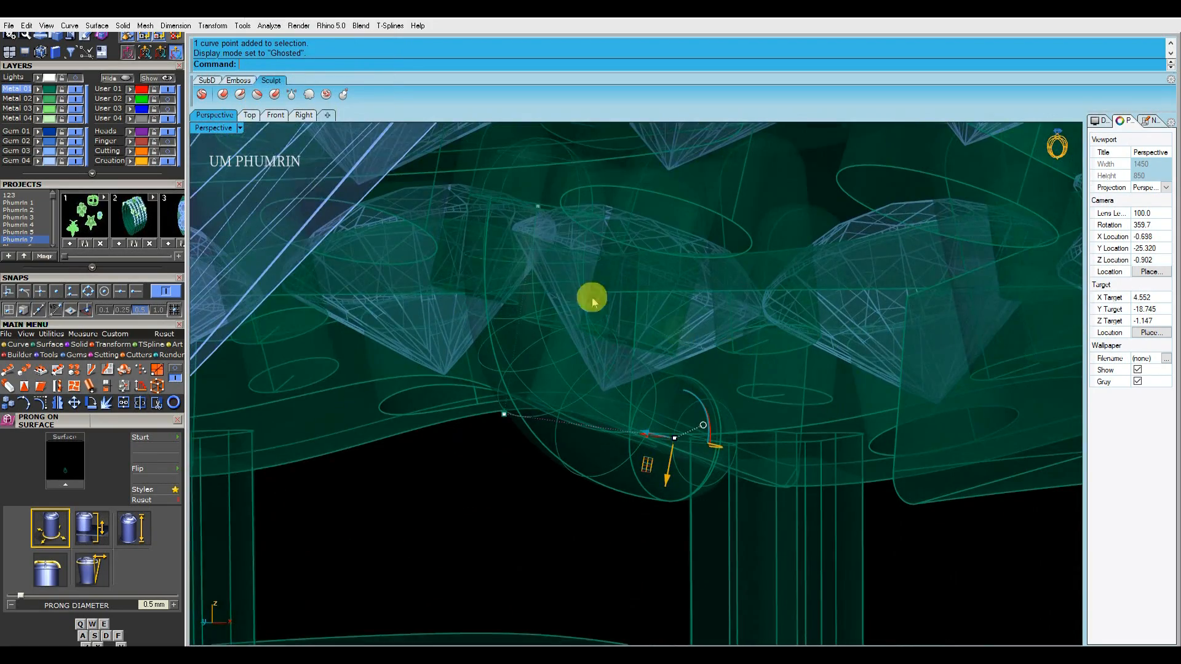
click(232, 130)
click(335, 34)
Adjust the pipe curve's end point at the scalloped border so the pipe's end sinks into the border's inner corner
mouse_move(440, 190)
right_down()
mouse_move(733, 414)
mouse_move(685, 482)
right_up()
drag(685, 481, 688, 456)
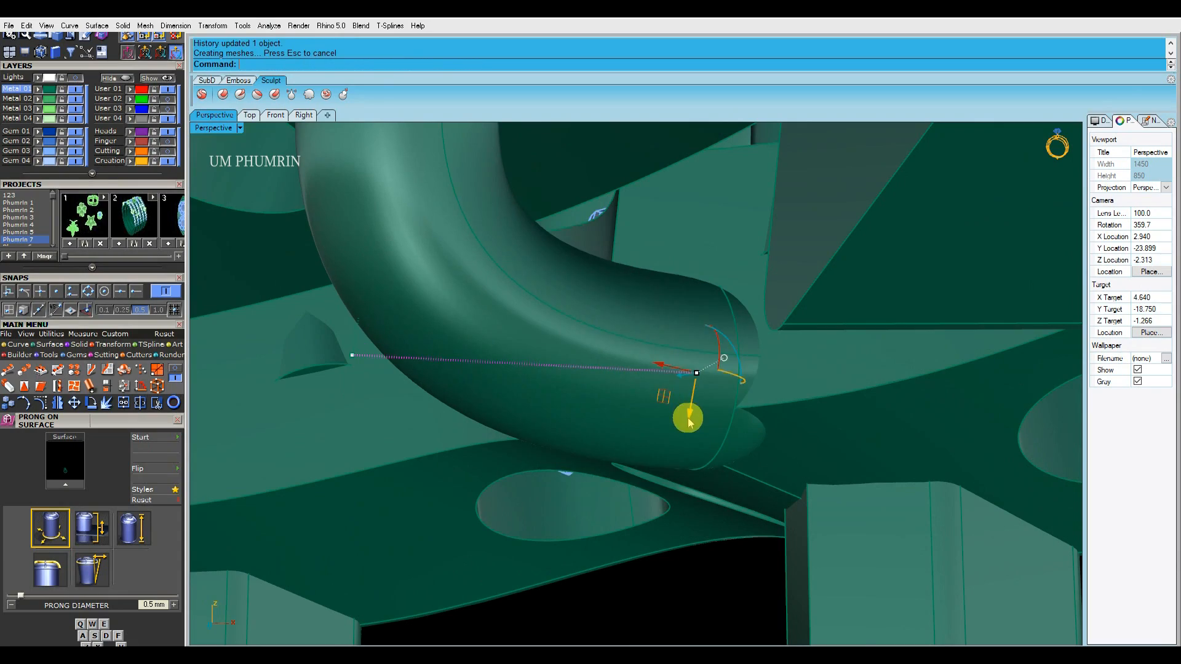
right_drag(725, 414, 663, 389)
drag(670, 386, 674, 388)
right_drag(674, 388, 657, 408)
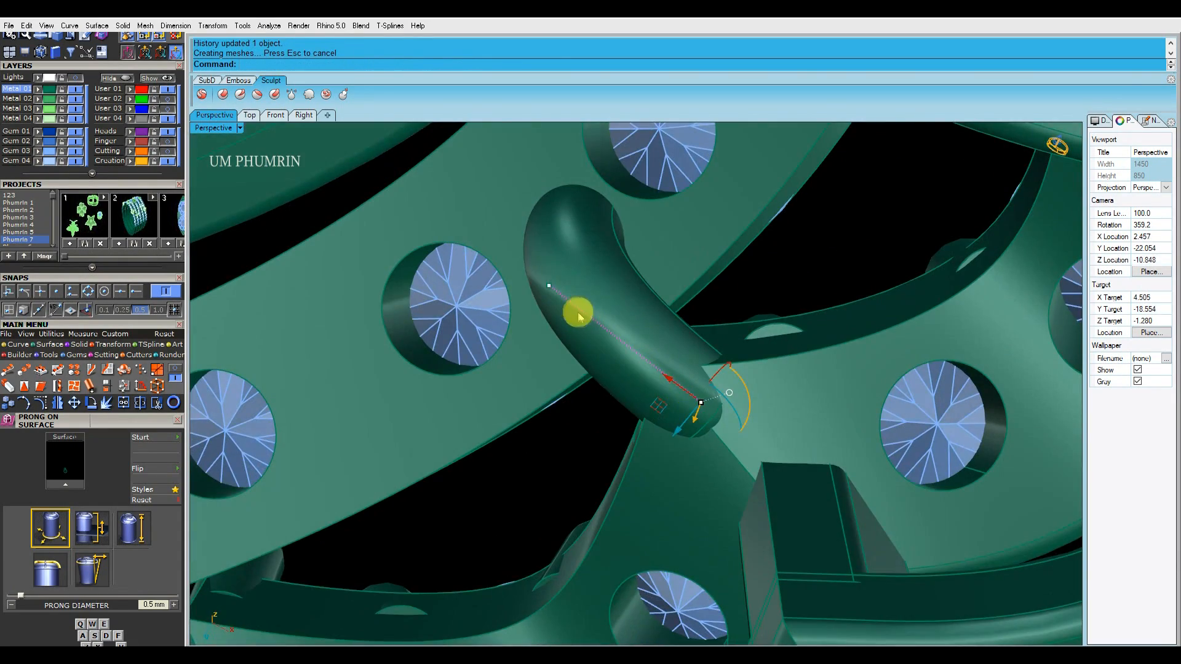
Shift the pipe curve's middle control point to refine the bend between the scalloped border and the V-shaped gem row
click(548, 286)
right_drag(549, 287, 767, 321)
scroll(767, 322, up, 4)
drag(756, 333, 755, 328)
right_drag(755, 328, 779, 396)
drag(798, 389, 798, 390)
right_drag(798, 390, 807, 373)
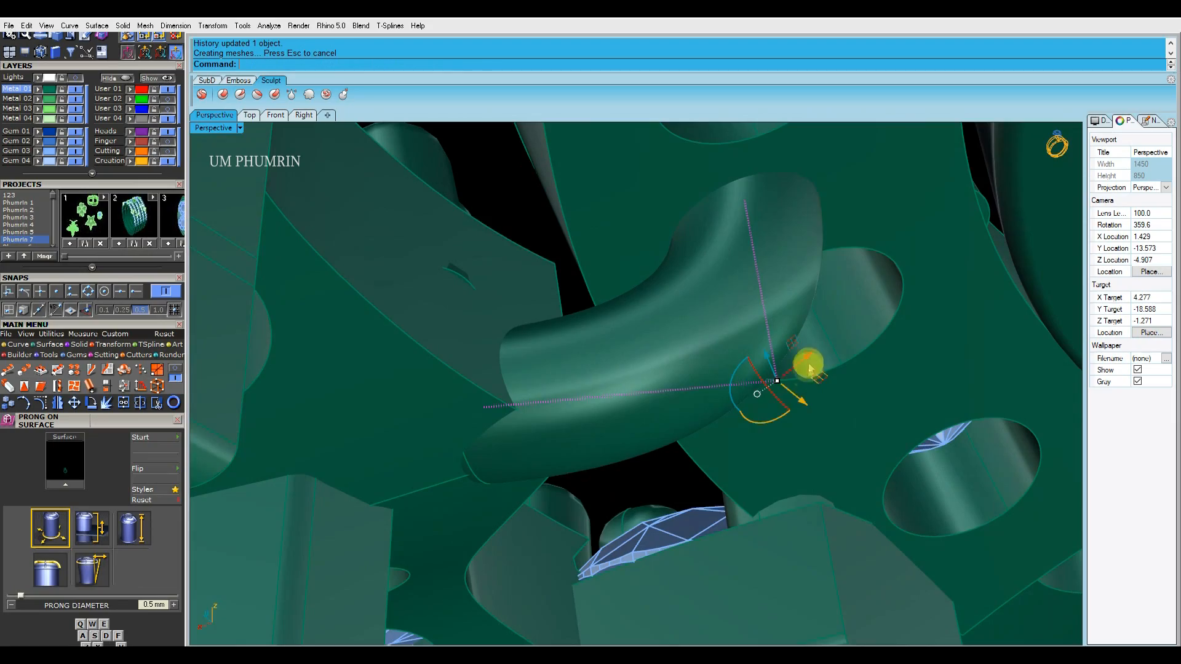
drag(791, 429, 790, 428)
scroll(765, 377, down, 8)
right_drag(764, 377, 689, 357)
scroll(667, 356, up, 6)
drag(646, 342, 661, 337)
right_drag(660, 337, 709, 393)
scroll(667, 363, down, 9)
scroll(710, 388, up, 4)
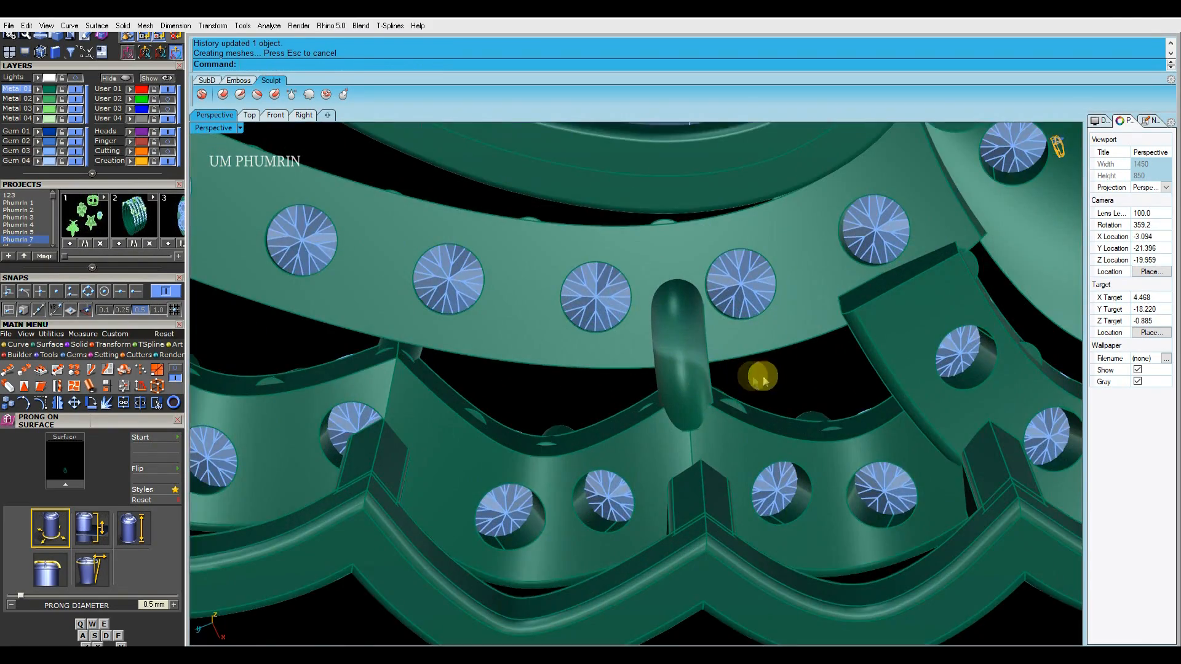
Turn off the pipe's surface isocurves and add its center curve to the selection
drag(613, 377, 628, 424)
right_drag(660, 402, 711, 438)
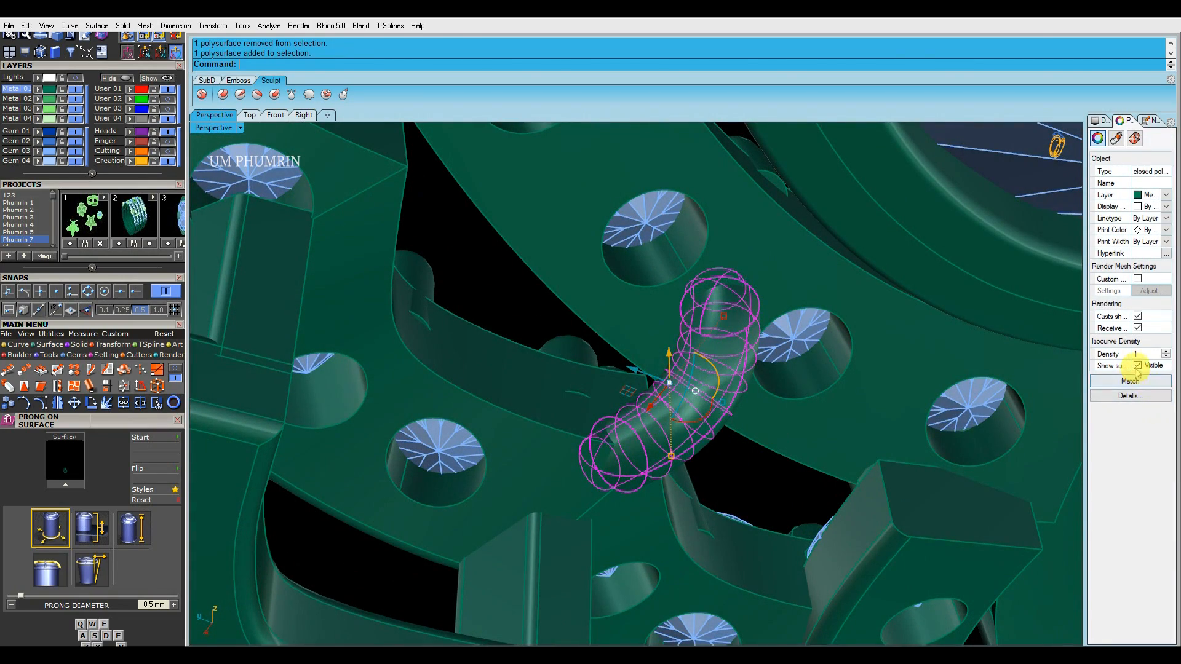
click(699, 422)
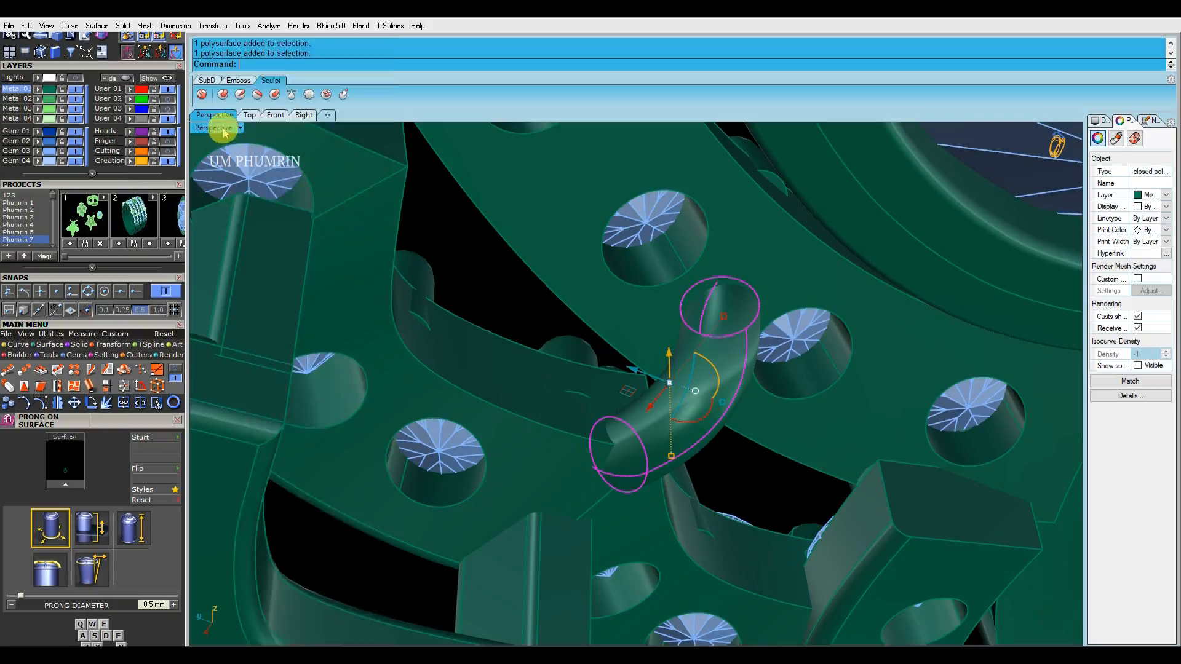
click(224, 128)
click(311, 39)
shift+click(671, 429)
scroll(677, 412, down, 5)
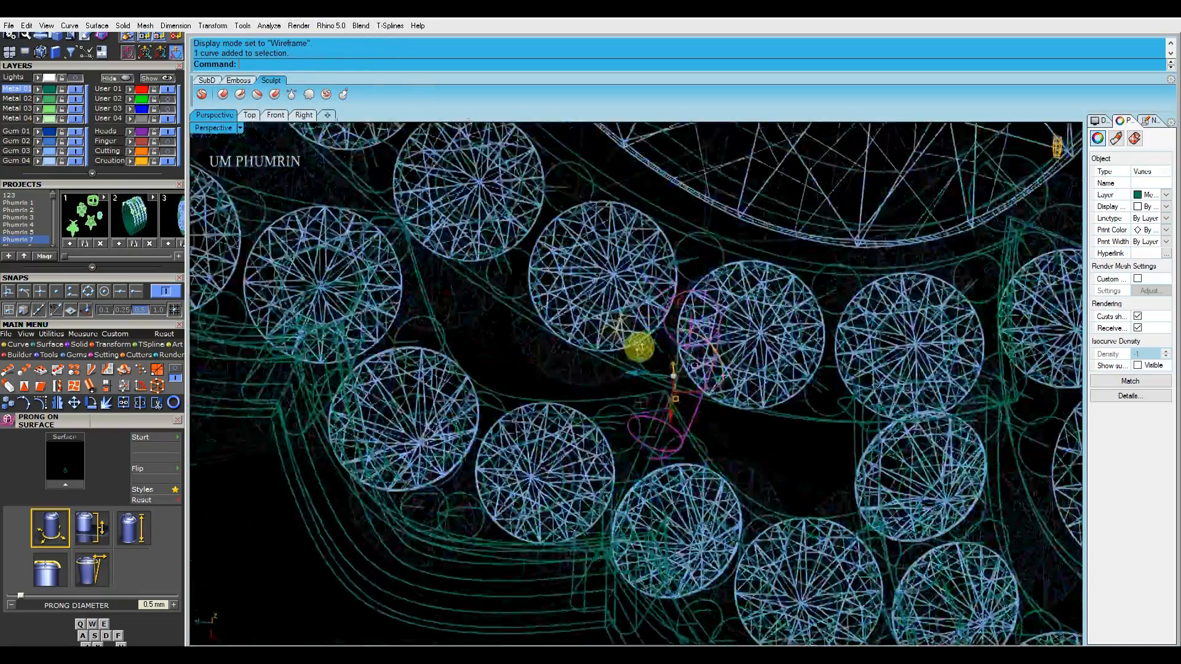
click(209, 126)
click(311, 54)
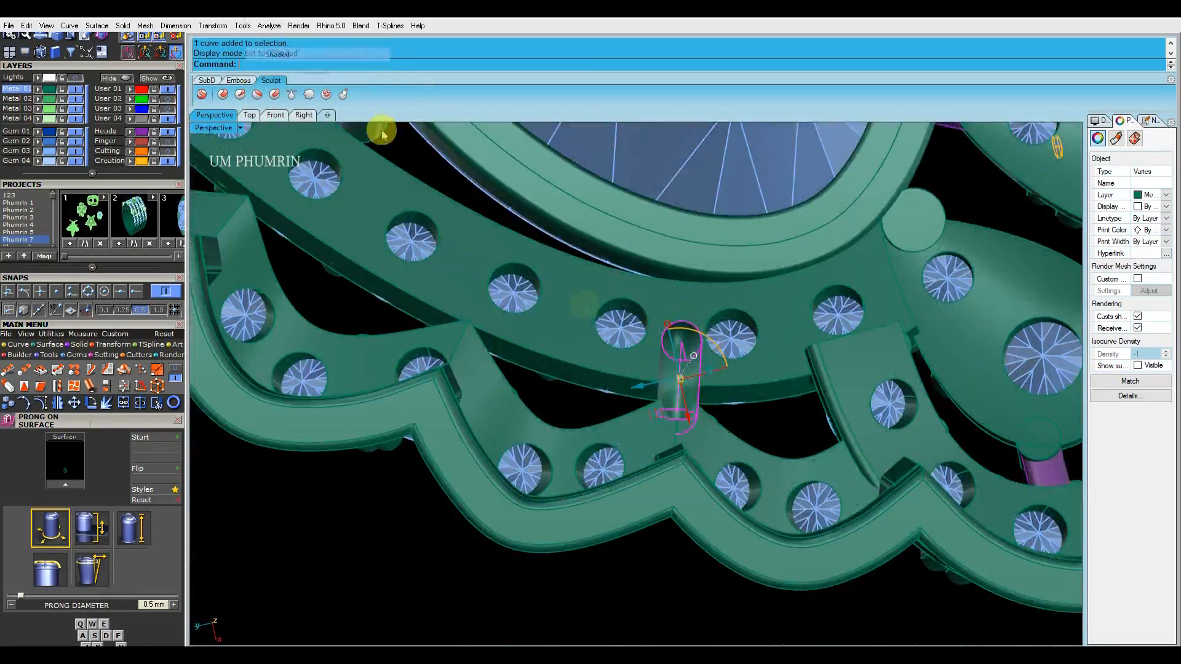
Duplicate the pipe and its curve to the next scallop corner toward the drop's tip and rotate the copy to suit
scroll(708, 394, up, 5)
right_drag(719, 394, 674, 438)
drag(532, 425, 513, 430)
shift+right_drag(539, 389, 603, 402)
scroll(603, 401, up, 4)
drag(612, 368, 629, 374)
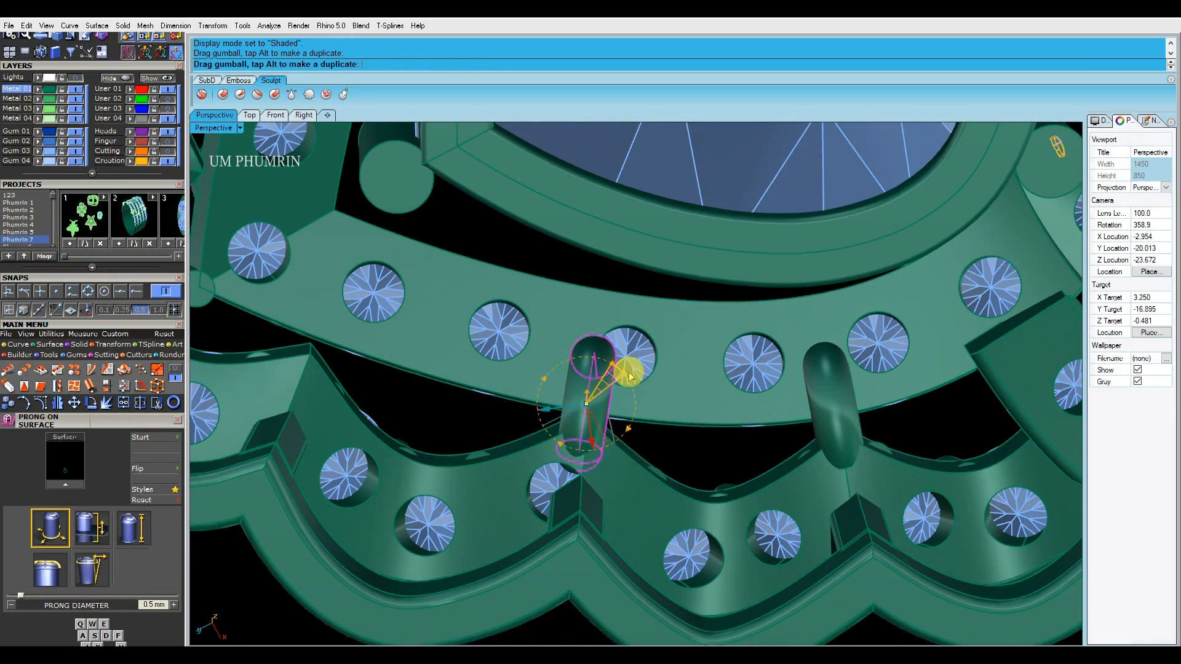
Shift the copied pipe so it joins the gem row to the second scallop corner
right_drag(627, 377, 654, 409)
scroll(621, 394, up, 4)
drag(612, 379, 621, 389)
right_drag(623, 382, 643, 351)
drag(653, 352, 653, 354)
right_drag(653, 354, 609, 351)
scroll(624, 320, down, 5)
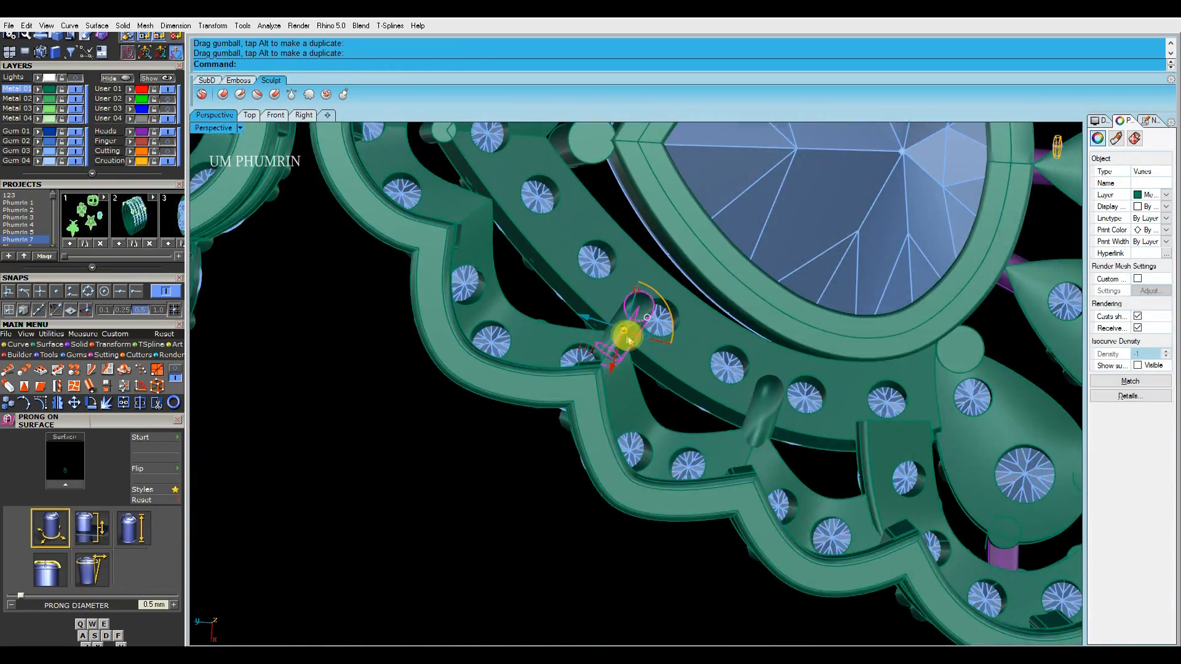
Relocate the second pipe's gumball and adjust the pipe's height and tilt on the underside
ctrl+drag(676, 325, 687, 343)
right_drag(687, 343, 715, 431)
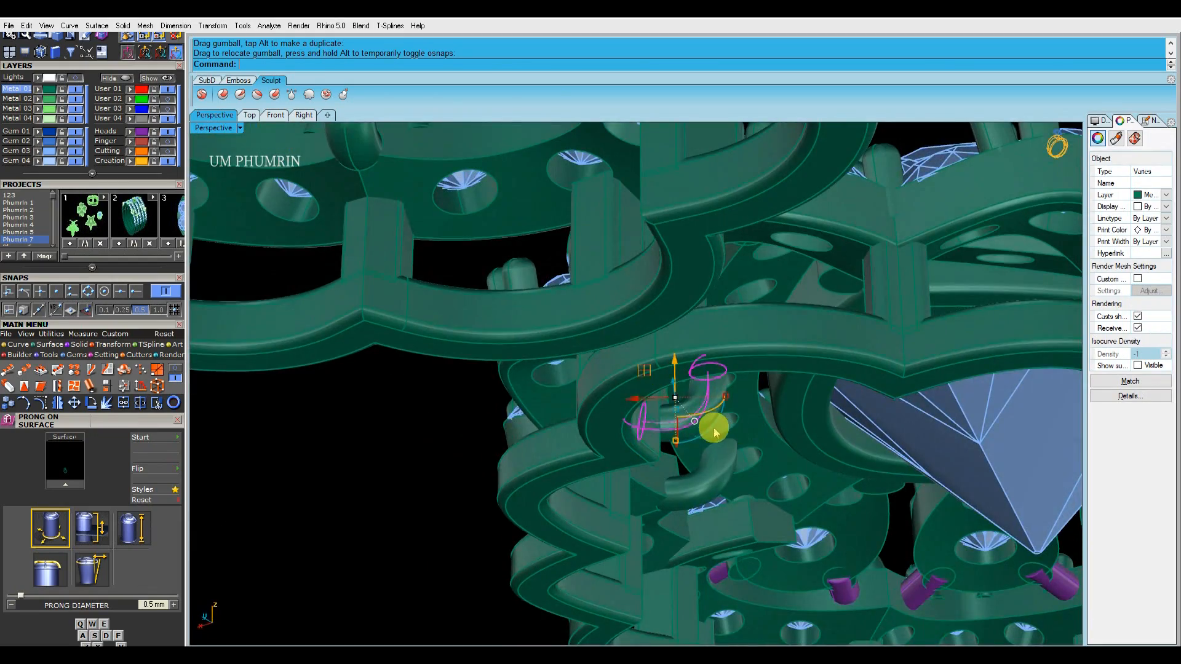
drag(711, 437, 711, 435)
right_drag(708, 430, 586, 364)
scroll(609, 368, up, 6)
drag(603, 370, 634, 369)
right_drag(638, 368, 669, 375)
drag(670, 374, 673, 383)
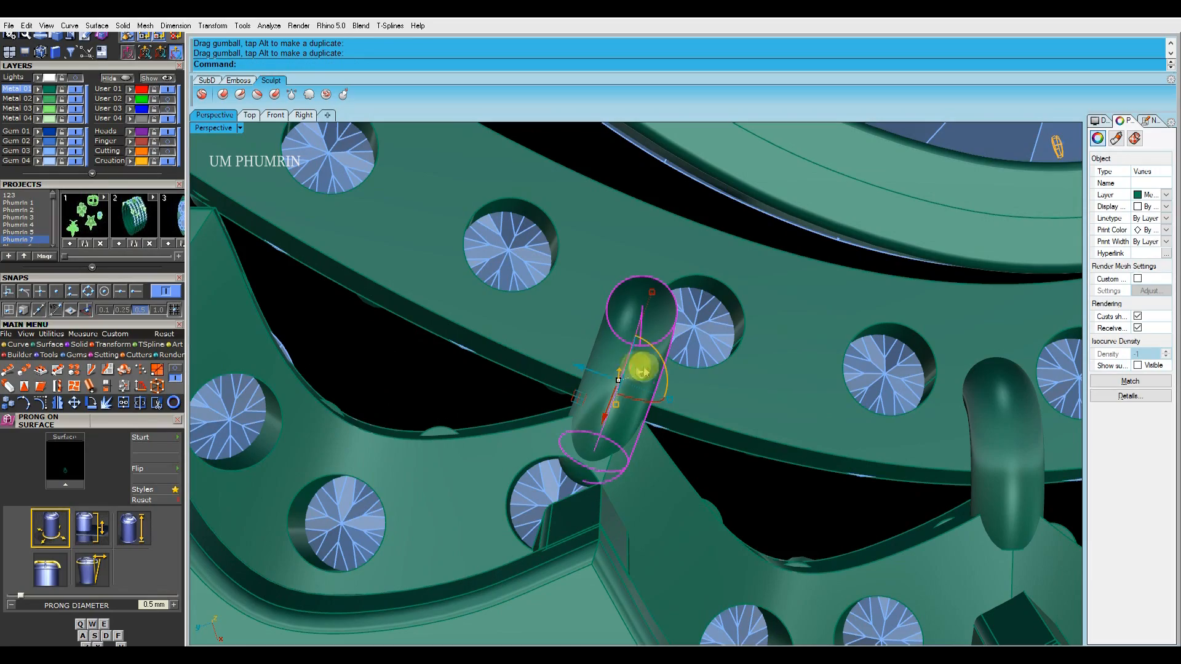
Fine-tune the second pipe's position so both ends sink into the gem row and scalloped border
drag(616, 419, 624, 411)
right_drag(624, 411, 732, 457)
drag(651, 422, 656, 439)
right_drag(657, 440, 681, 475)
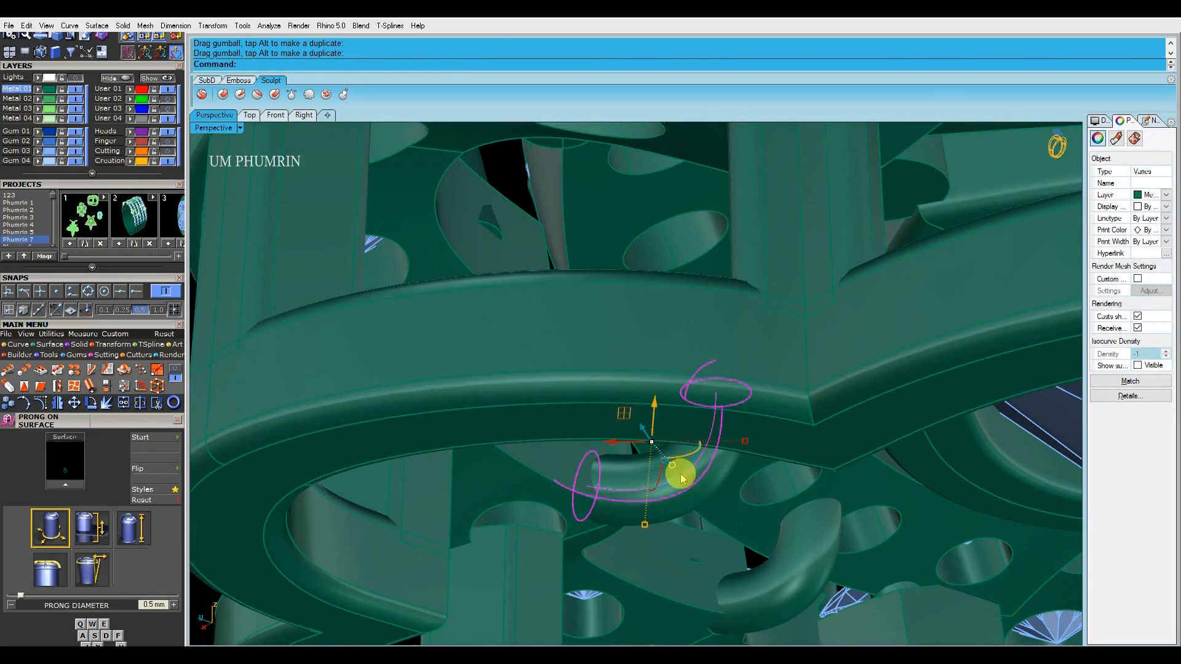
drag(687, 477, 684, 479)
right_drag(684, 478, 652, 406)
drag(651, 404, 663, 407)
scroll(664, 406, down, 5)
Place a third copy of the pipe and its curve at the scallop corner nearest the drop's tip
right_drag(663, 406, 594, 441)
drag(424, 392, 429, 391)
scroll(428, 392, up, 5)
right_drag(428, 391, 546, 423)
drag(539, 426, 522, 427)
right_drag(522, 427, 567, 439)
drag(590, 430, 587, 432)
Rotate and nudge the third pipe until it bridges the gem row and scalloped border near the tip
right_drag(588, 433, 560, 343)
drag(558, 340, 567, 348)
right_drag(566, 348, 569, 388)
drag(522, 336, 533, 352)
right_drag(533, 352, 615, 423)
drag(615, 424, 609, 415)
scroll(612, 412, down, 7)
mouse_move(611, 412)
right_down()
mouse_move(535, 388)
mouse_move(585, 357)
mouse_move(598, 403)
right_up()
scroll(554, 386, down, 3)
scroll(600, 404, up, 2)
click(921, 522)
Select all curves in the model with SelCrv and delete them
scroll(918, 520, down, 5)
right_drag(917, 517, 766, 383)
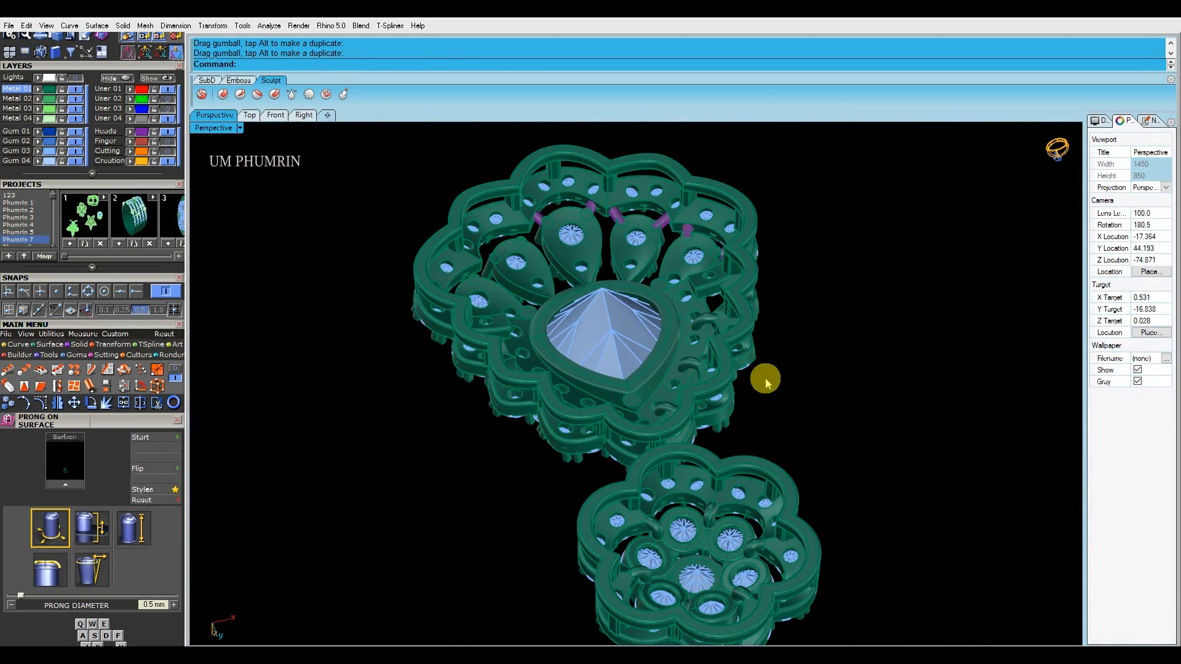
text(elCrv)
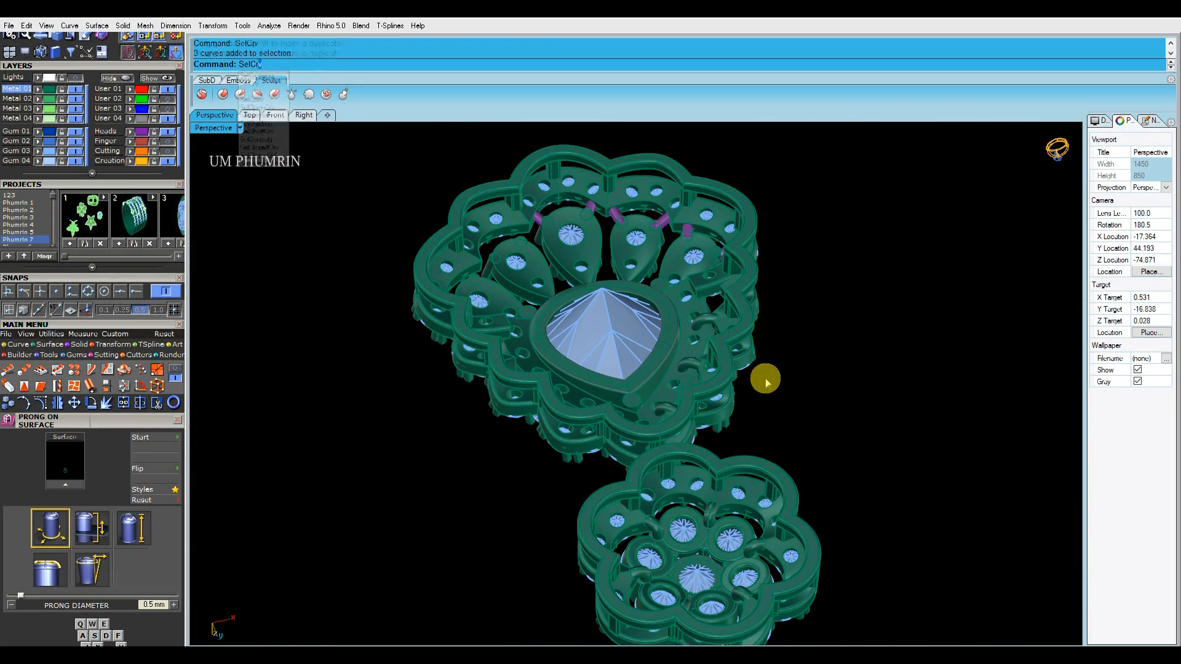
key(Return)
right_drag(765, 377, 686, 424)
scroll(683, 422, up, 4)
key(Delete)
Mirror the three curved pipe connectors across the Y axis
click(667, 437)
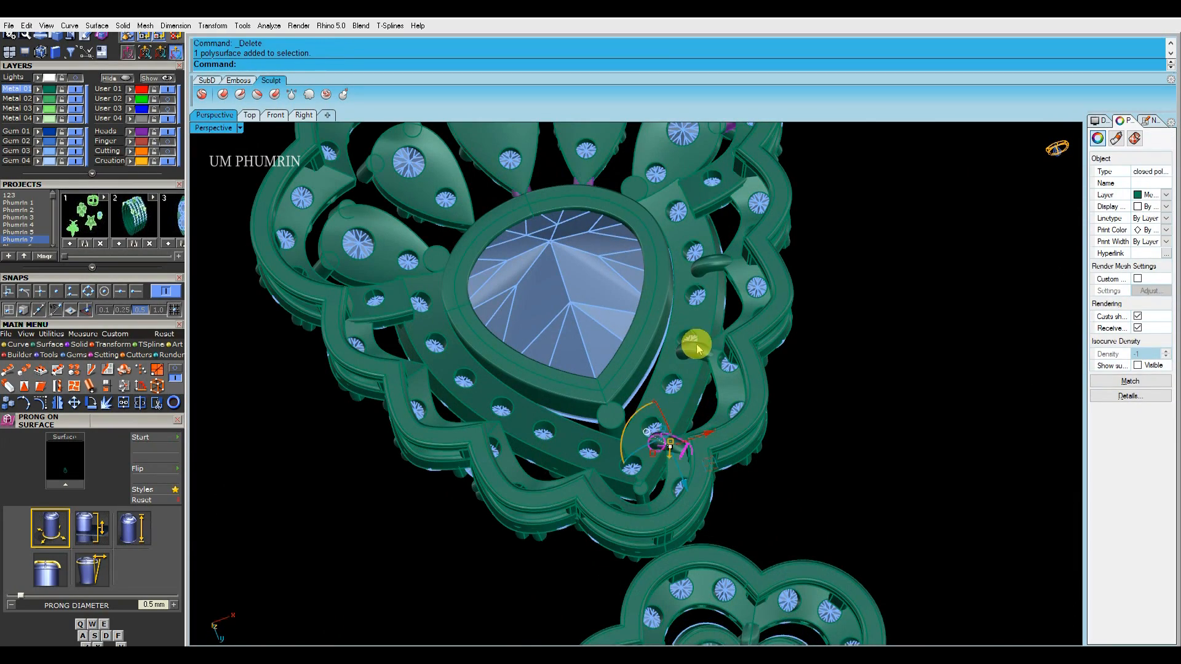
shift+click(707, 262)
shift+right_drag(713, 214, 729, 291)
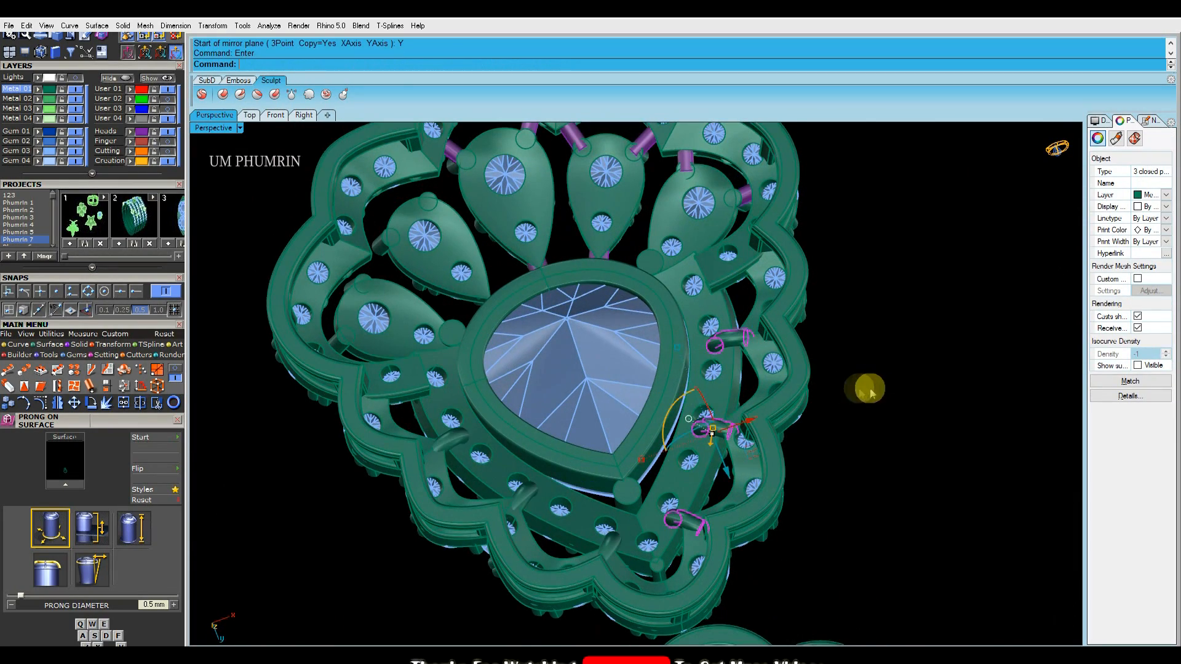
click(870, 393)
Mirror the five purple connectors on one side of the pear settings across the Y axis
scroll(712, 387, down, 6)
scroll(710, 389, up, 6)
right_drag(711, 389, 717, 470)
scroll(725, 432, down, 2)
scroll(702, 275, up, 5)
shift+right_drag(701, 275, 707, 309)
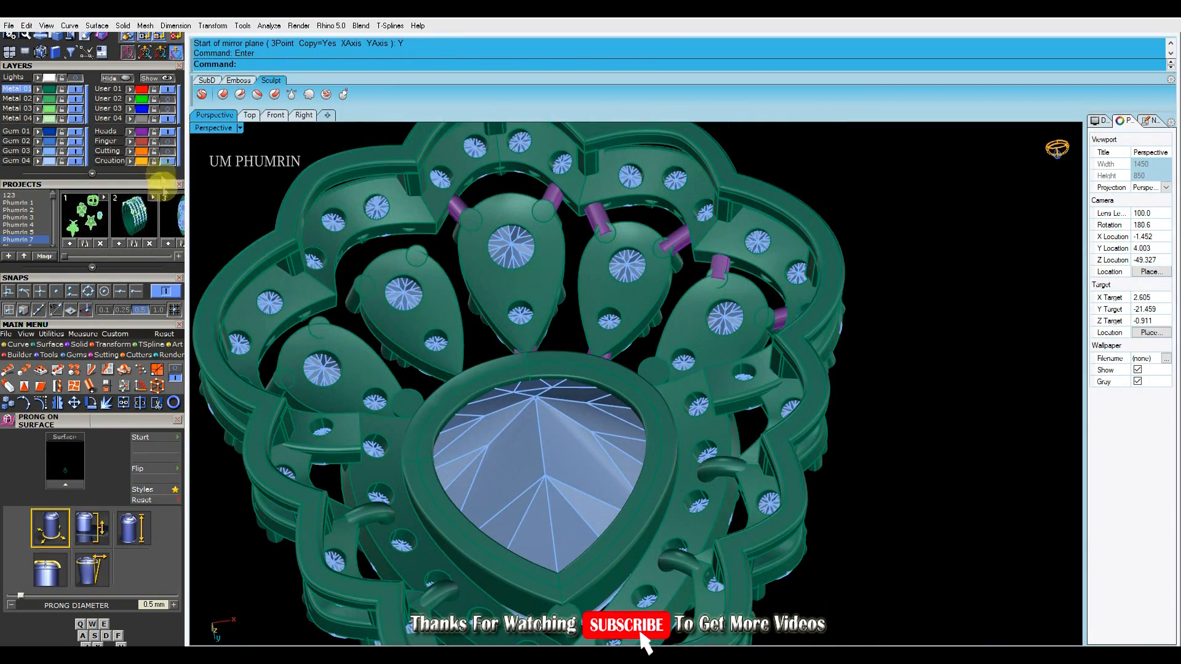
click(142, 133)
scroll(526, 363, down, 3)
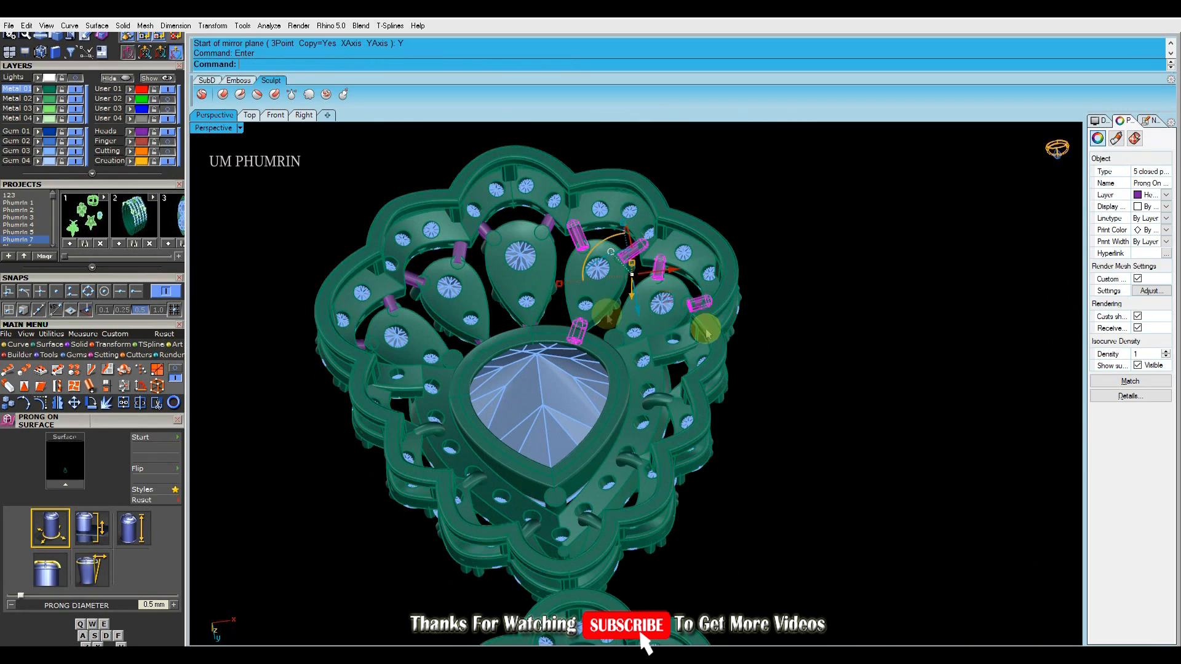
Group all the purple pear-setting connectors and turn off their surface isocurves
click(142, 133)
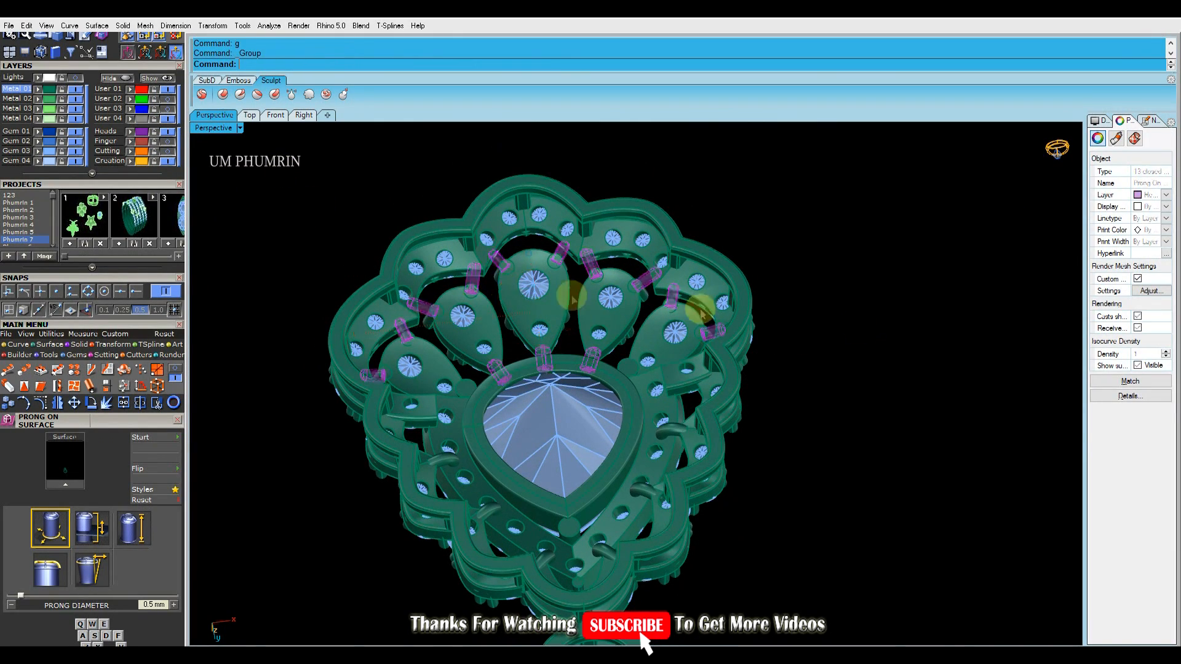
click(1137, 366)
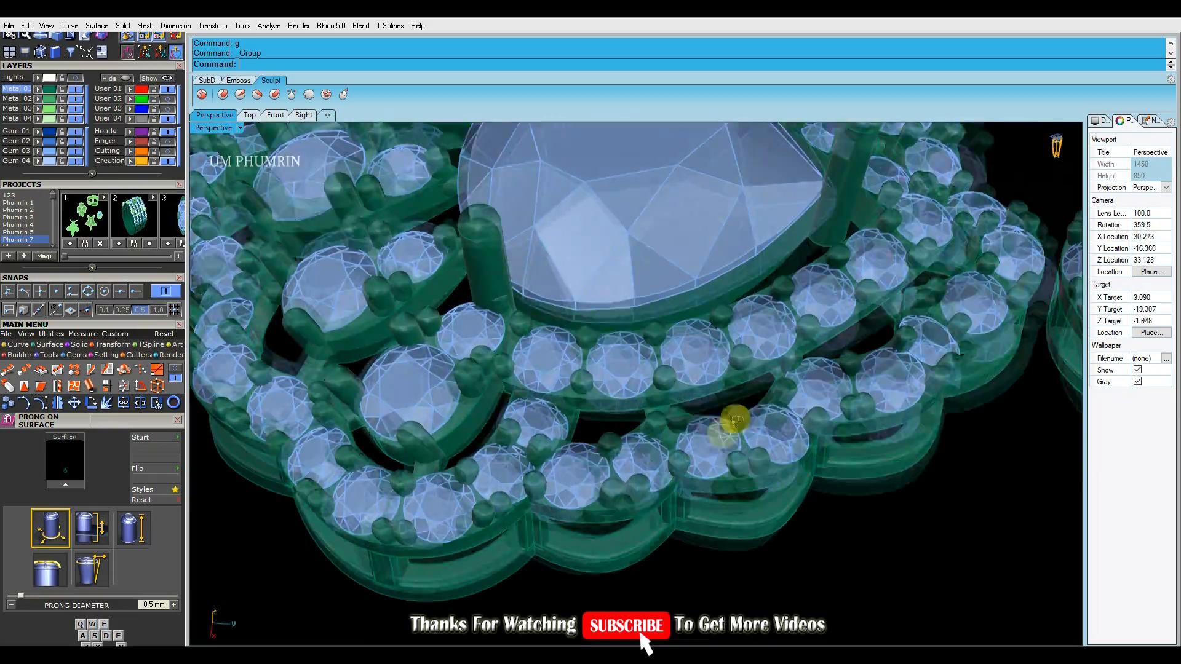
Place a prong-on-surface connector 0.4 mm in diameter and 0.7 mm high between the gem row's tip and the scalloped border
scroll(726, 460, down, 2)
right_drag(737, 421, 712, 420)
scroll(654, 429, down, 3)
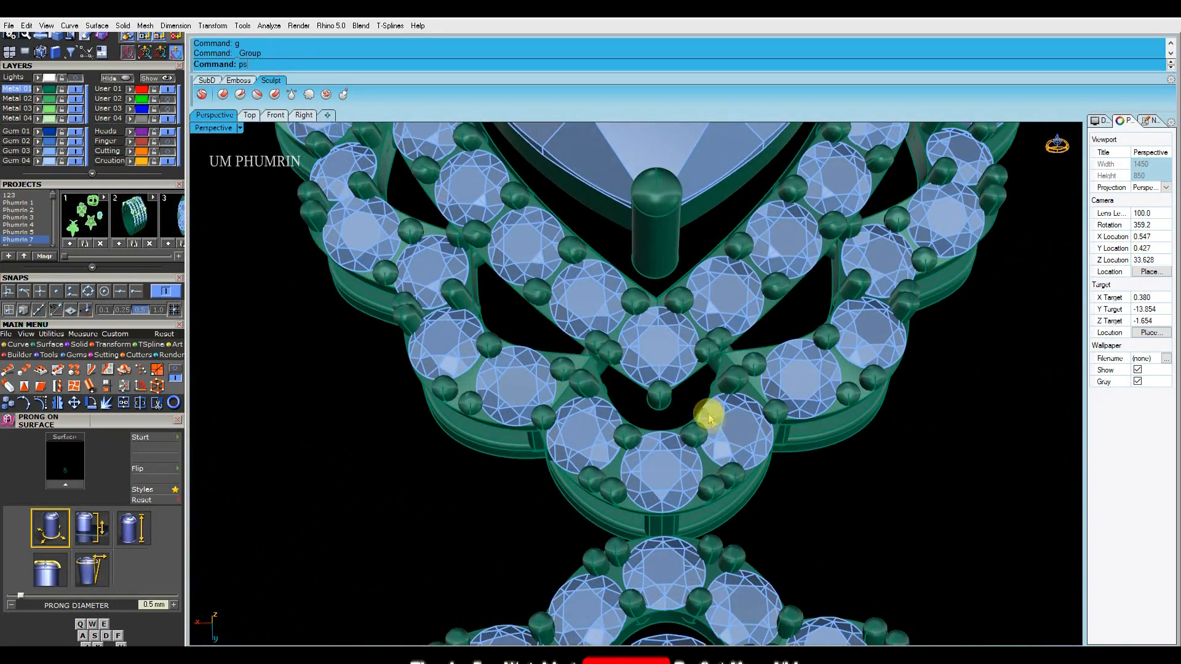
scroll(711, 420, up, 3)
key(Return)
scroll(646, 367, up, 3)
click(638, 374)
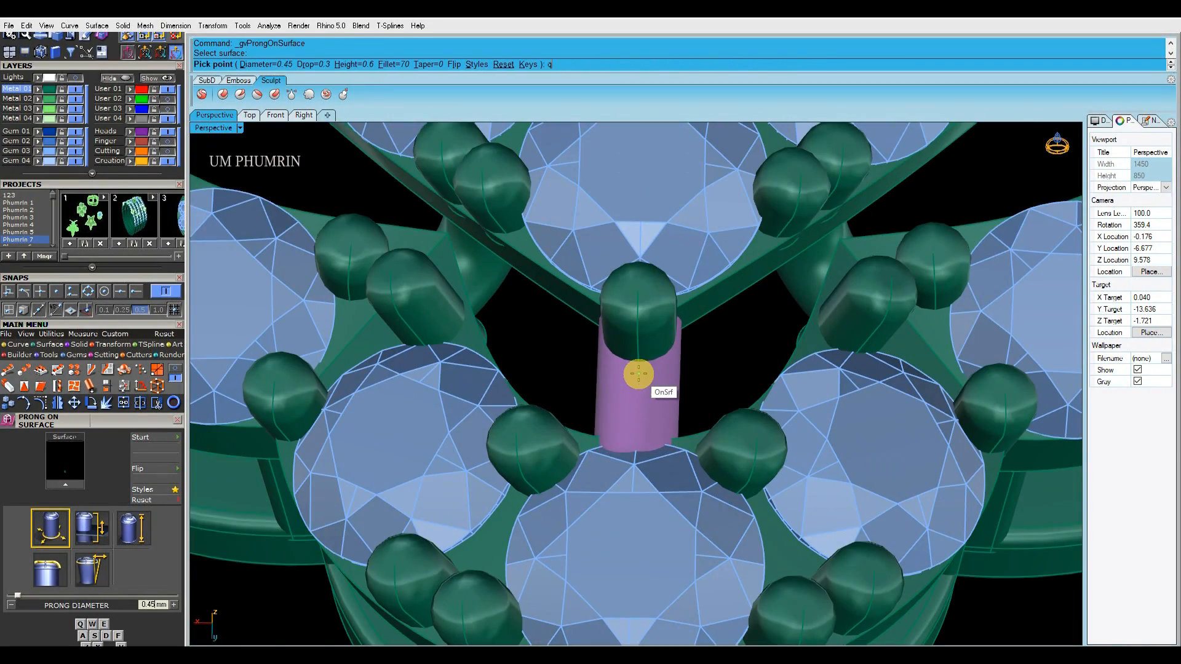
right_drag(638, 373, 643, 389)
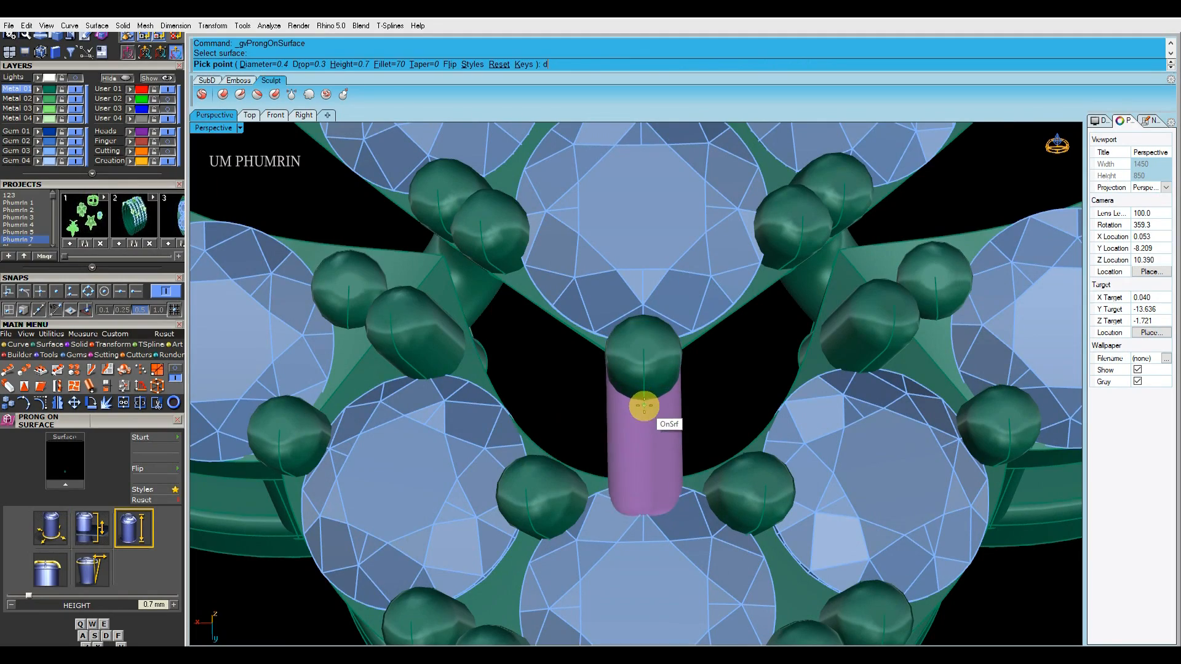
click(643, 411)
Nudge the tip connector into place between the gem row and scalloped border, and deselect it
right_drag(672, 427, 880, 352)
drag(712, 318, 722, 332)
right_drag(721, 335, 551, 480)
scroll(665, 381, down, 10)
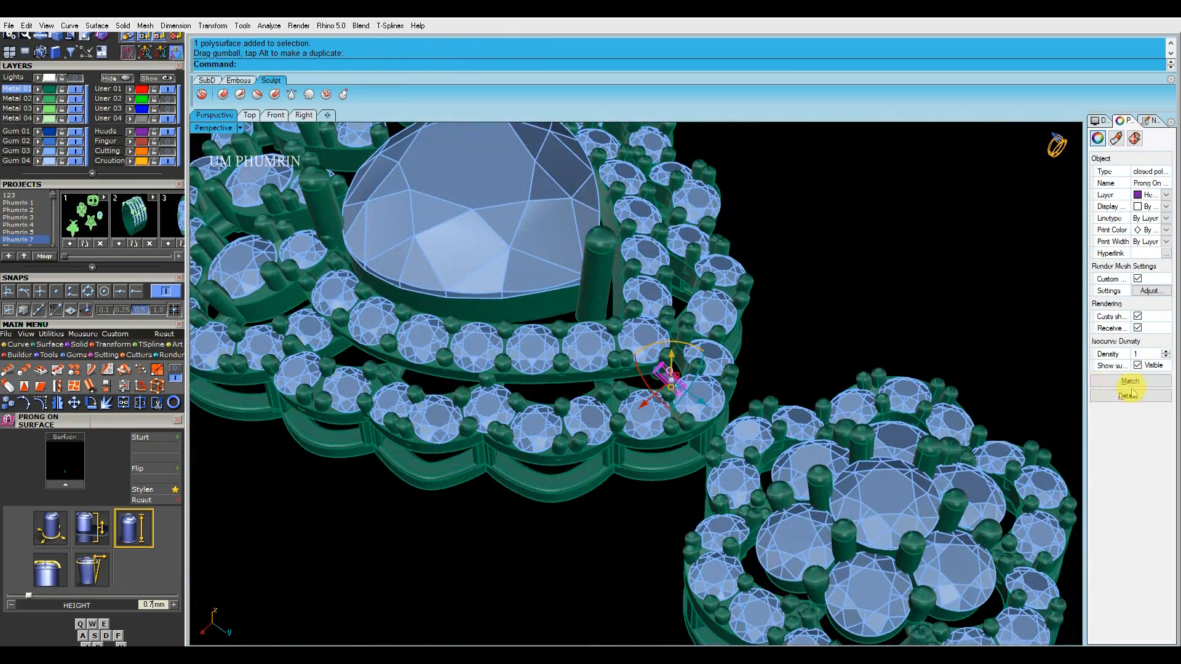
click(830, 271)
right_drag(831, 271, 673, 341)
scroll(604, 335, down, 6)
scroll(604, 334, up, 4)
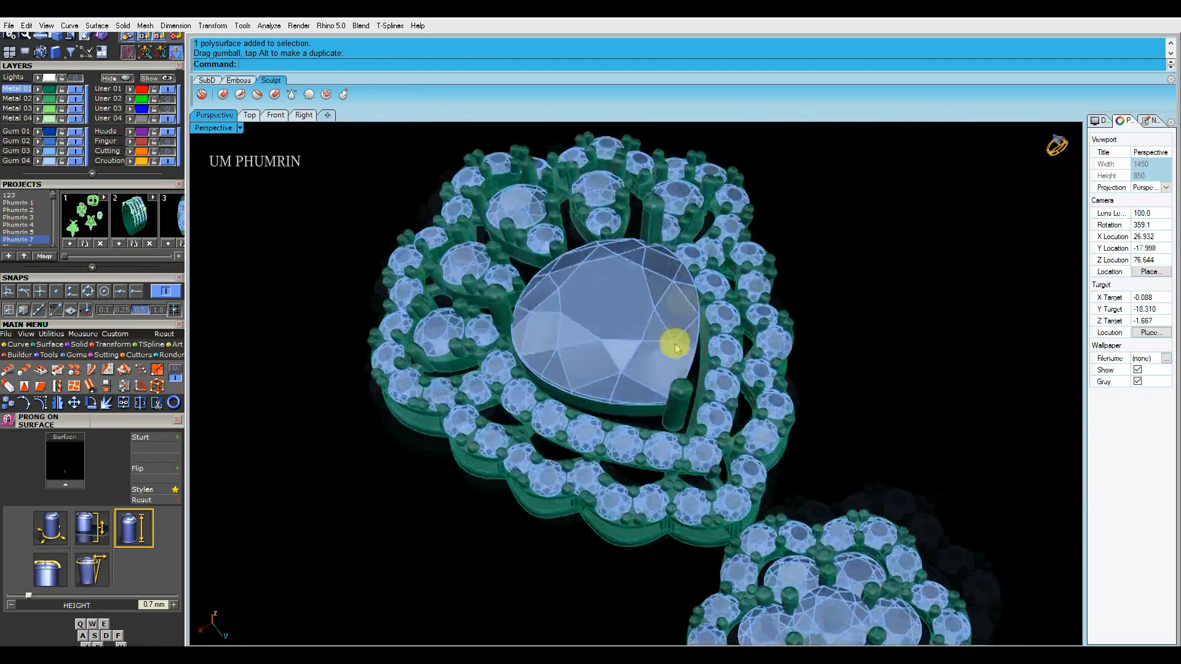
Place a prong-on-surface connector 0.65 mm in diameter and 0.75 mm high at the V-shaped gem row's inner tip, beside the bezel prong
scroll(677, 353, up, 5)
text(ps)
key(Return)
click(670, 406)
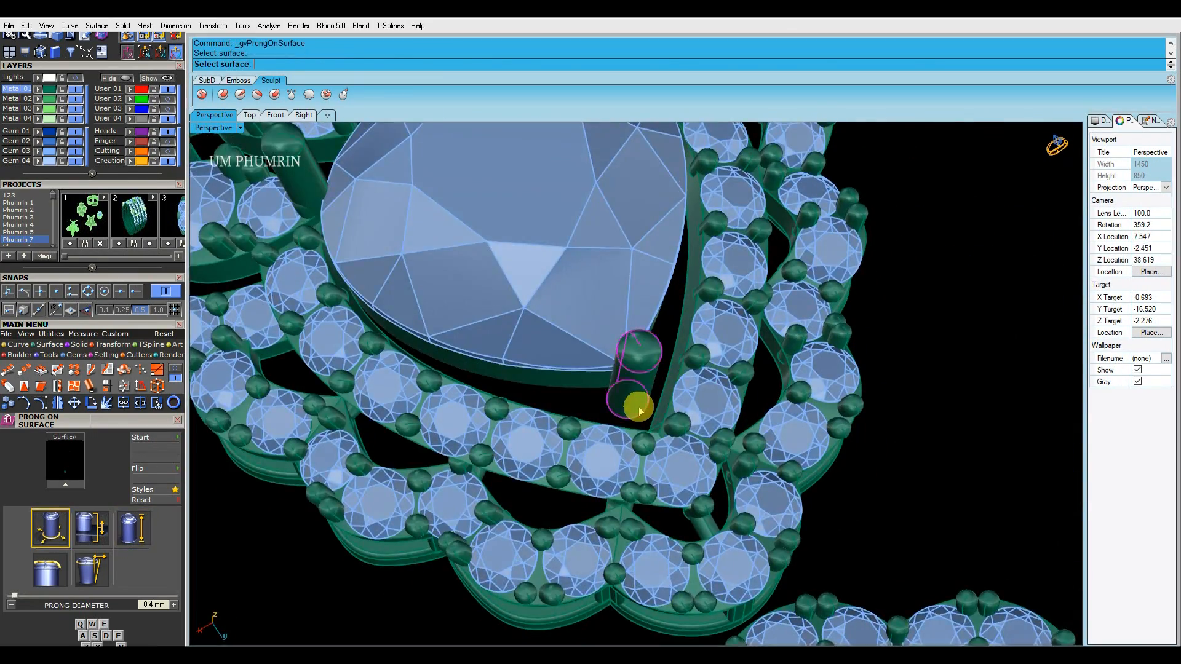
scroll(640, 401, up, 3)
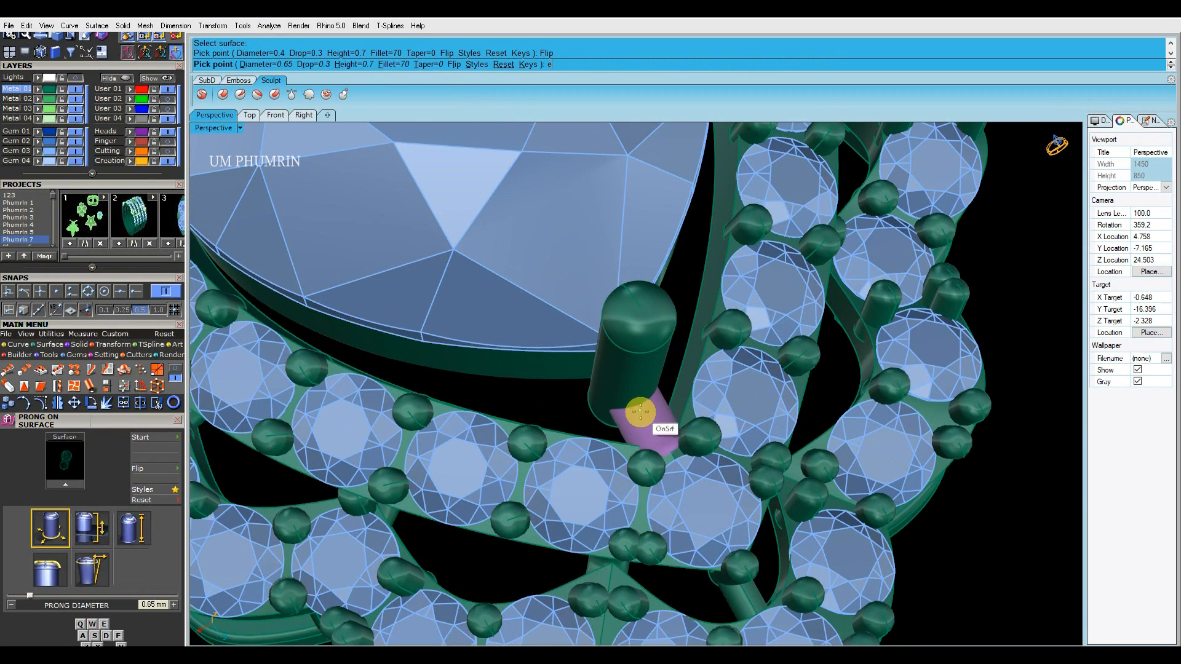
right_click(639, 415)
click(638, 416)
Start repositioning the new tip connector with the gem positioner and rotate it upright in the front and side directions
mouse_move(639, 416)
right_down()
mouse_move(633, 427)
mouse_move(617, 414)
right_up()
click(249, 116)
scroll(557, 304, up, 8)
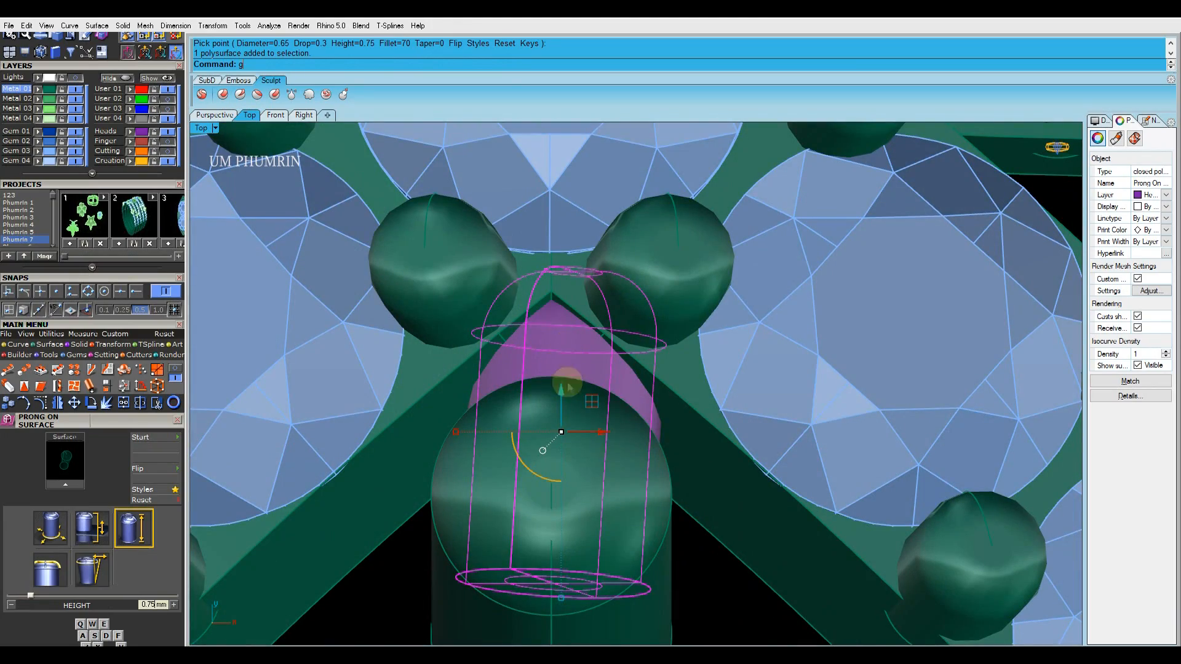
text(g)
key(Return)
scroll(567, 383, down, 4)
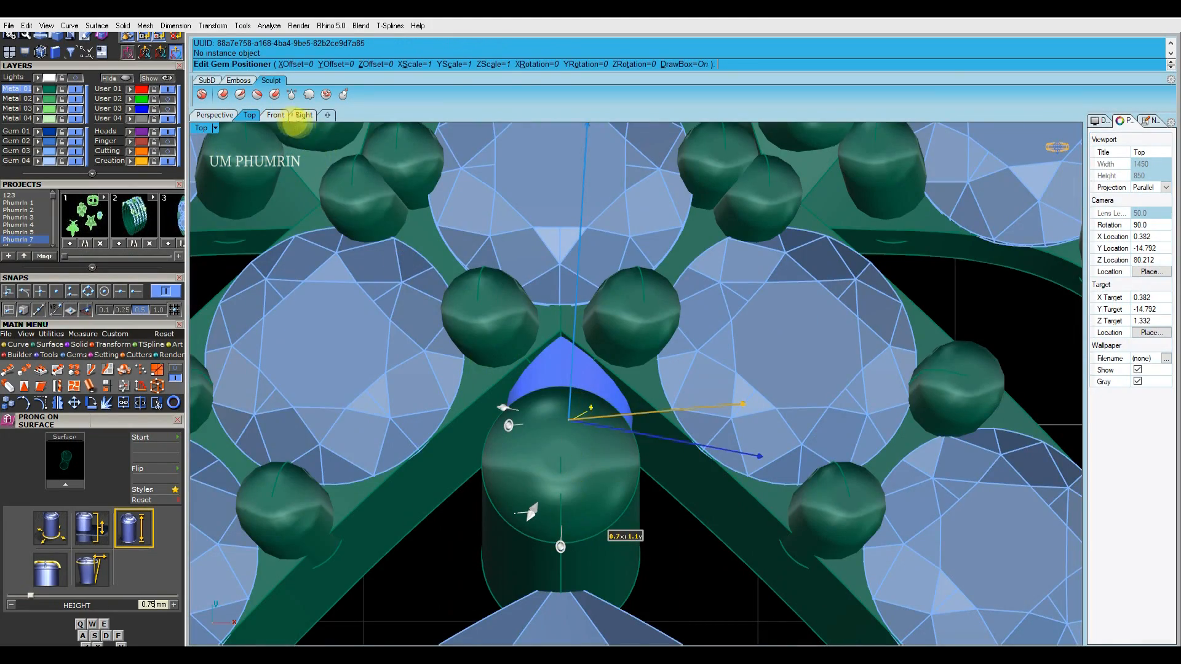
click(275, 115)
scroll(616, 240, up, 4)
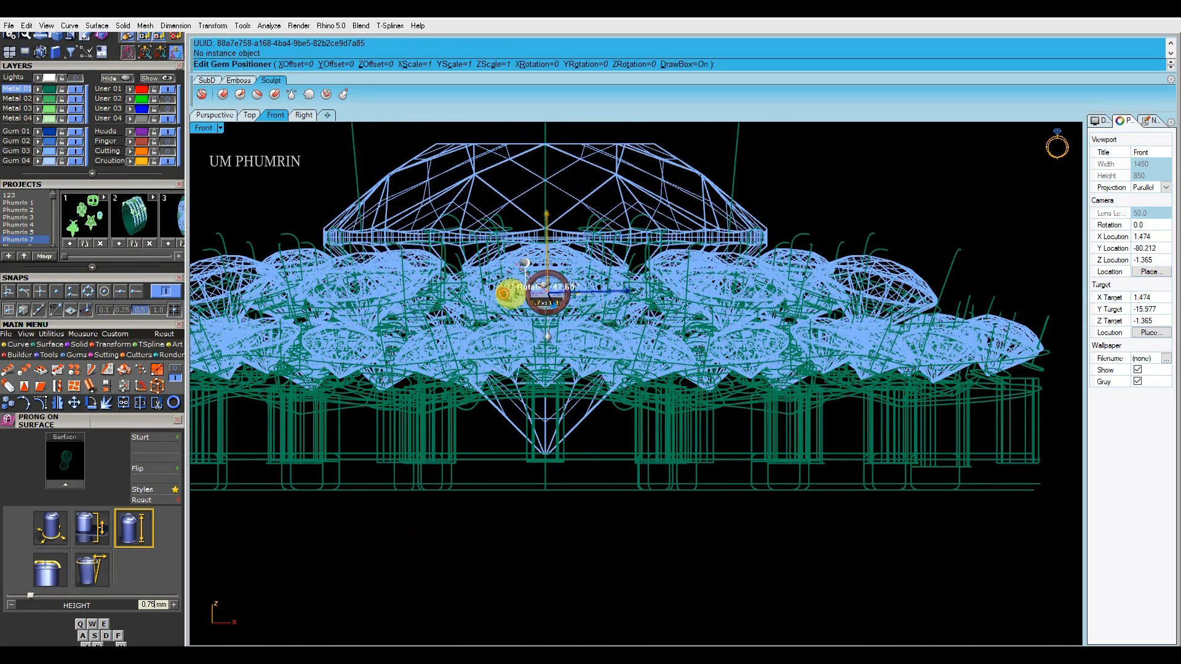
scroll(554, 289, up, 3)
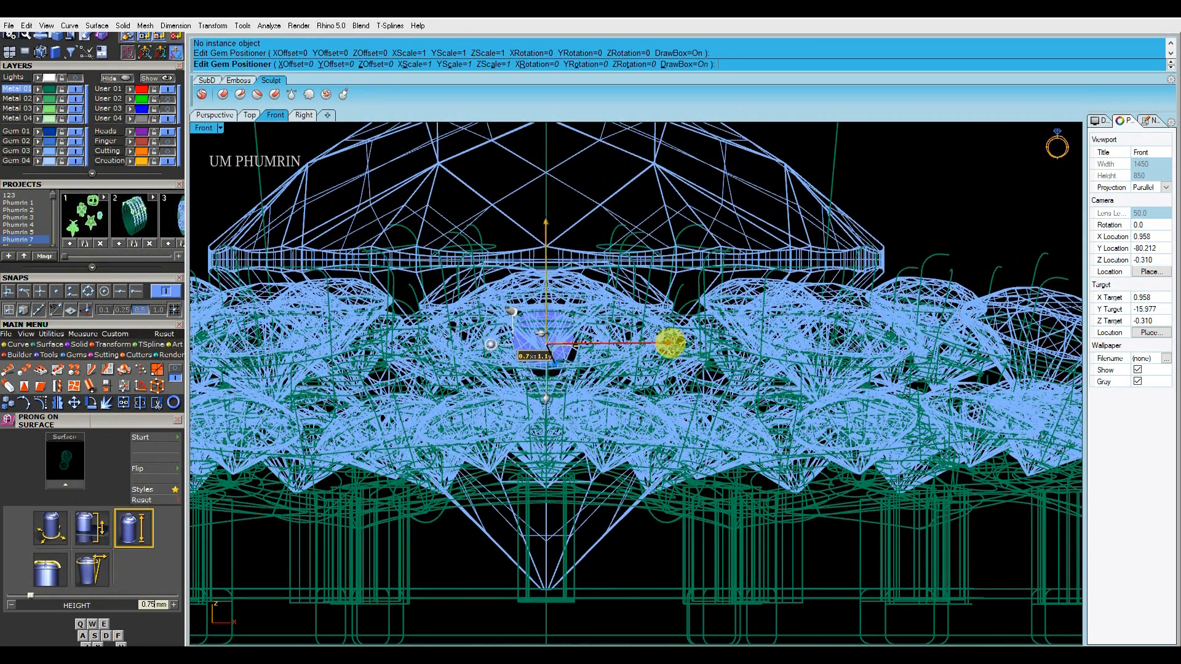
click(304, 115)
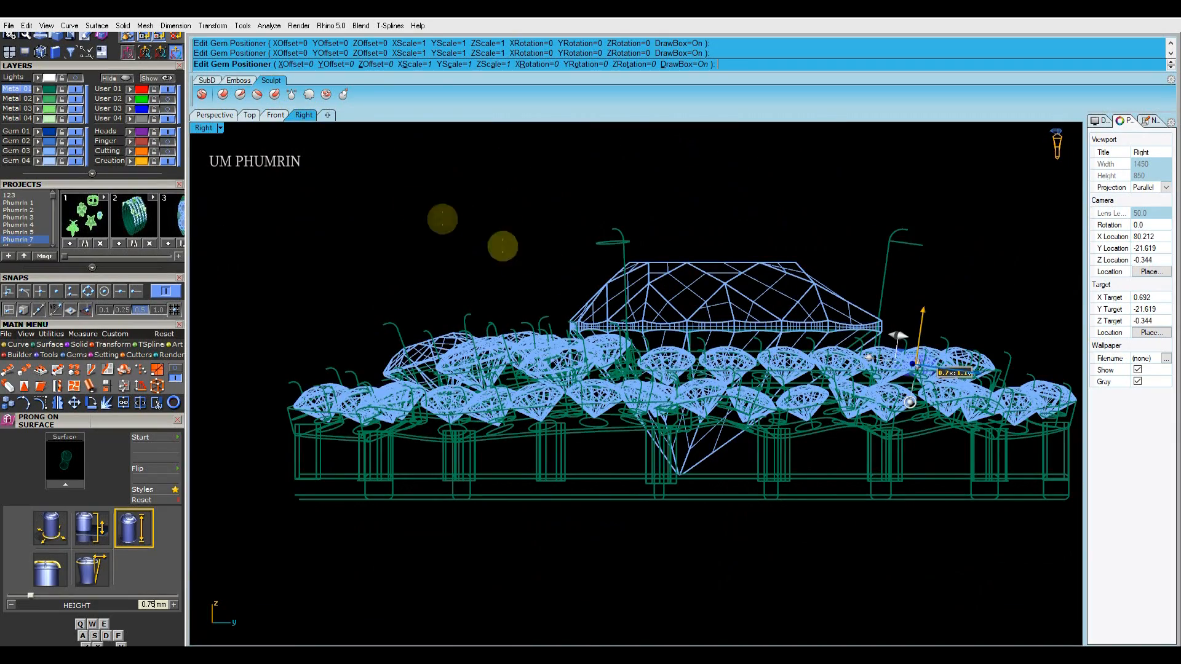
click(216, 116)
mouse_move(773, 279)
right_down()
mouse_move(803, 302)
mouse_move(677, 406)
mouse_move(664, 368)
right_up()
Centre the tip connector on the earring's axis and tilt it so it bridges the bezel prong and gem row
click(249, 115)
scroll(577, 353, up, 2)
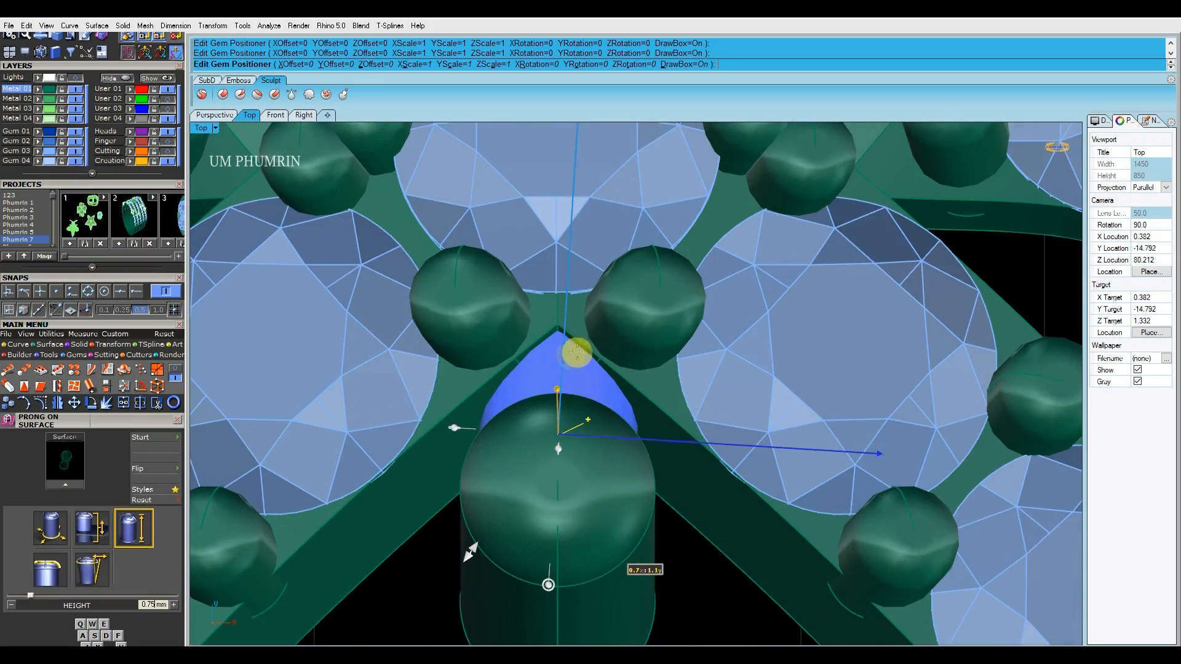
scroll(545, 458, down, 2)
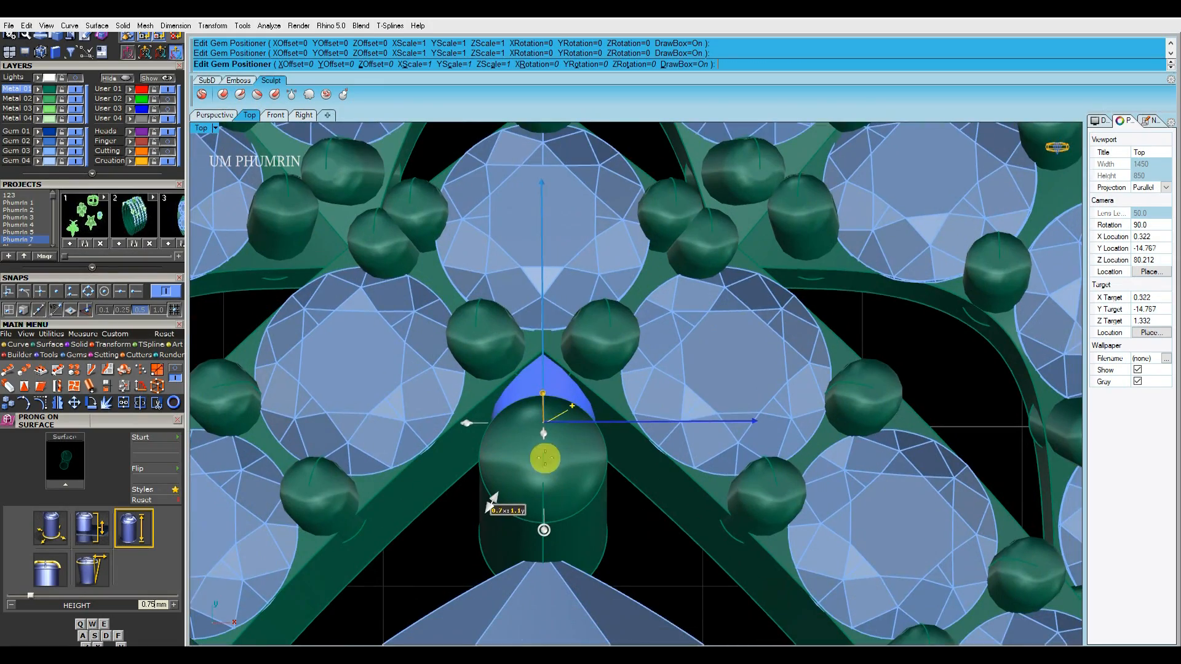
click(218, 115)
right_drag(590, 369, 746, 312)
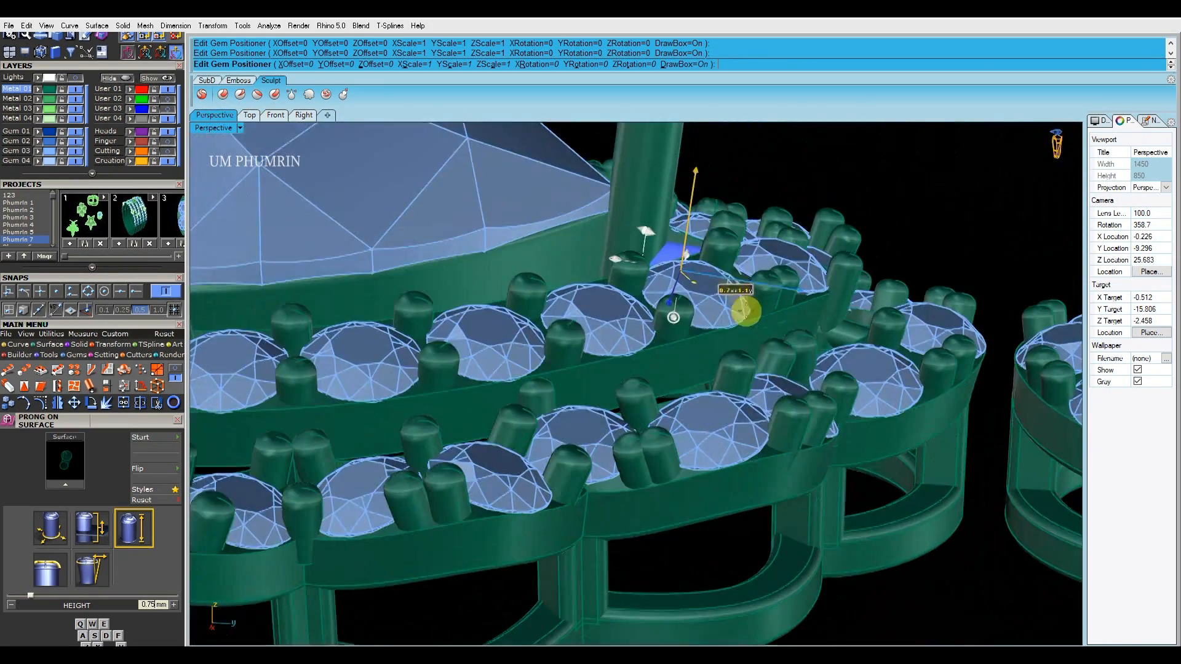
right_drag(700, 177, 646, 396)
right_click(699, 324)
Nudge the tip connector into place, assign it to the Metal 01 layer and deselect it
scroll(646, 395, down, 2)
click(655, 399)
key(ctrl+alt+g)
scroll(658, 400, up, 5)
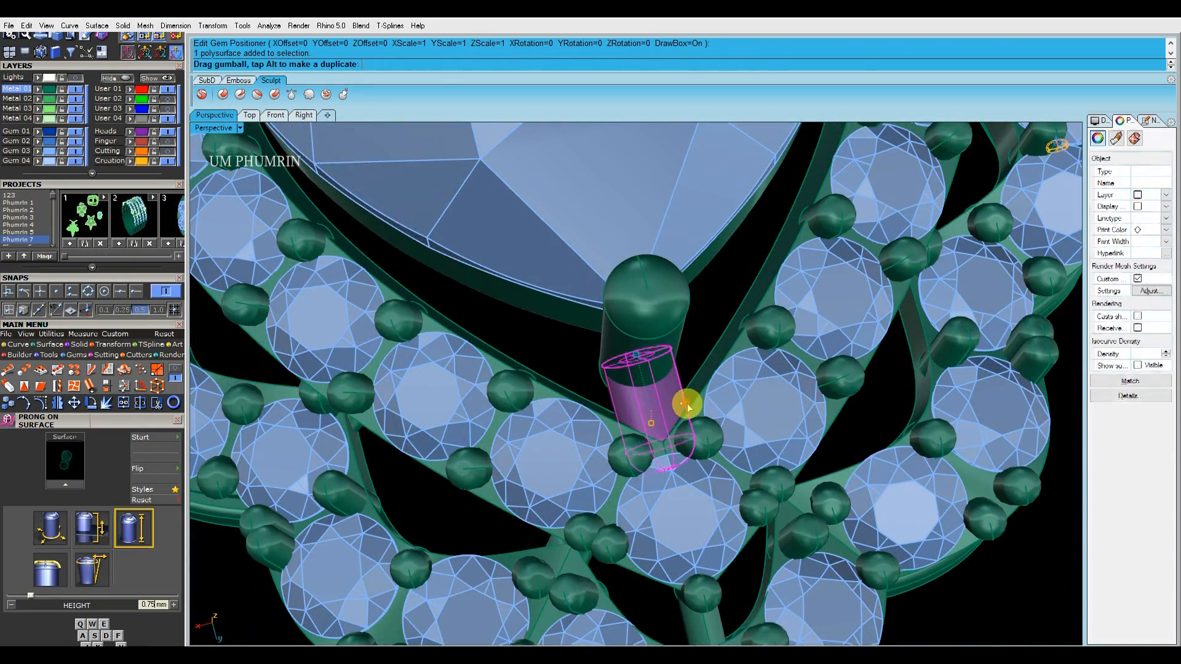
drag(687, 406, 686, 406)
scroll(686, 406, down, 4)
right_drag(686, 406, 725, 401)
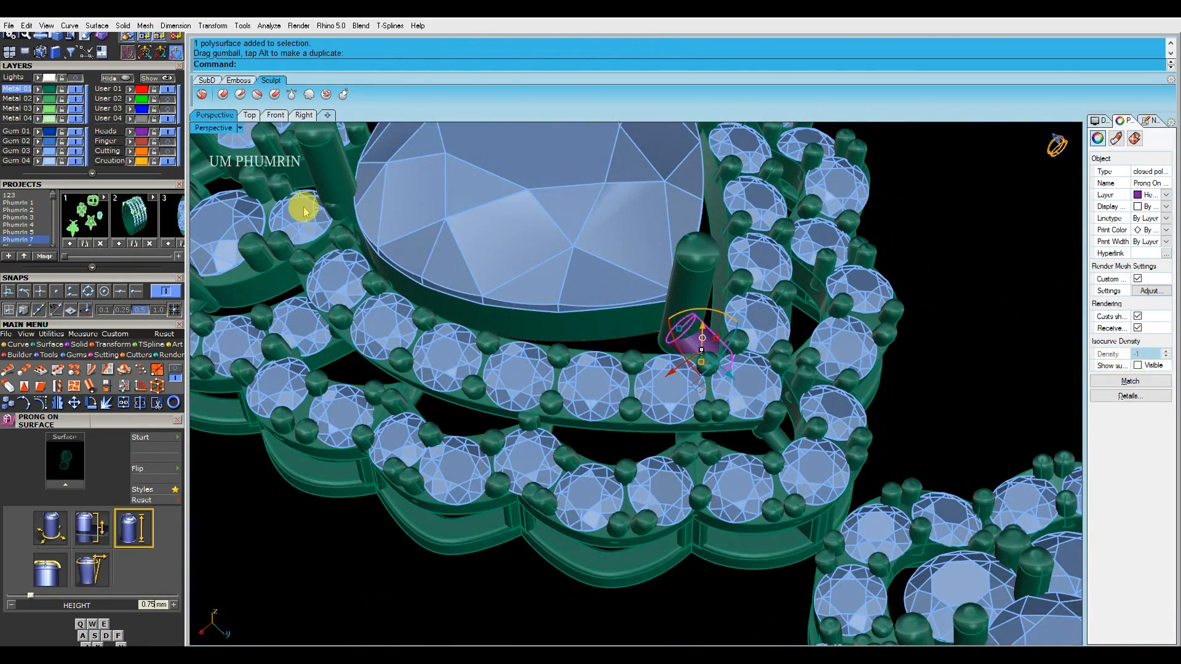
click(38, 91)
scroll(615, 247, down, 5)
click(884, 318)
right_drag(883, 318, 778, 329)
Draw a circle 1.2 mm in diameter beside the earring and offset it outward by 0.6 mm
scroll(799, 301, down, 5)
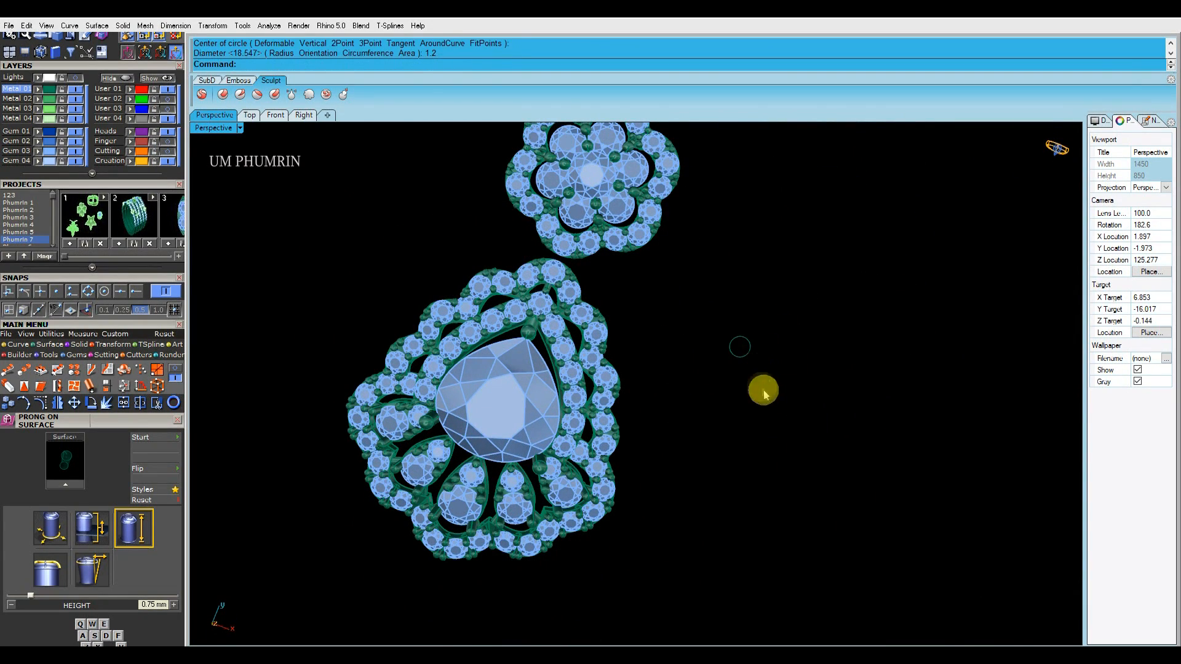
click(749, 351)
scroll(748, 348, up, 2)
key(Return)
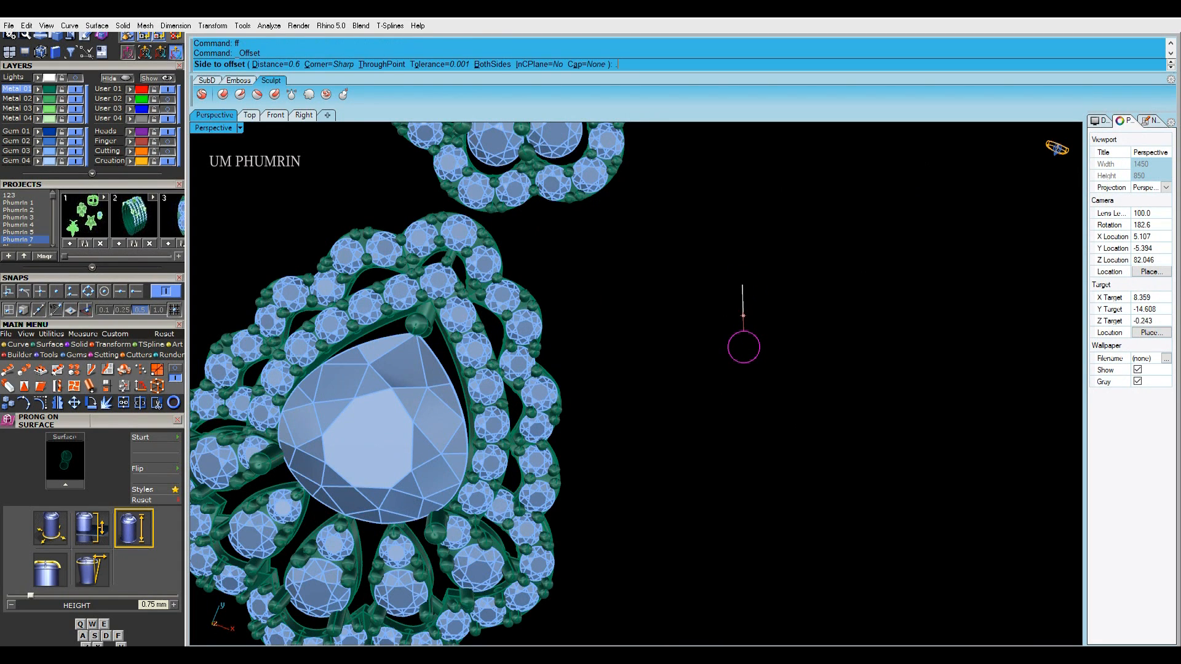
click(779, 272)
Create one tween circle between the two circles and pipe it into a round jump ring reaching both circles
scroll(751, 308, up, 2)
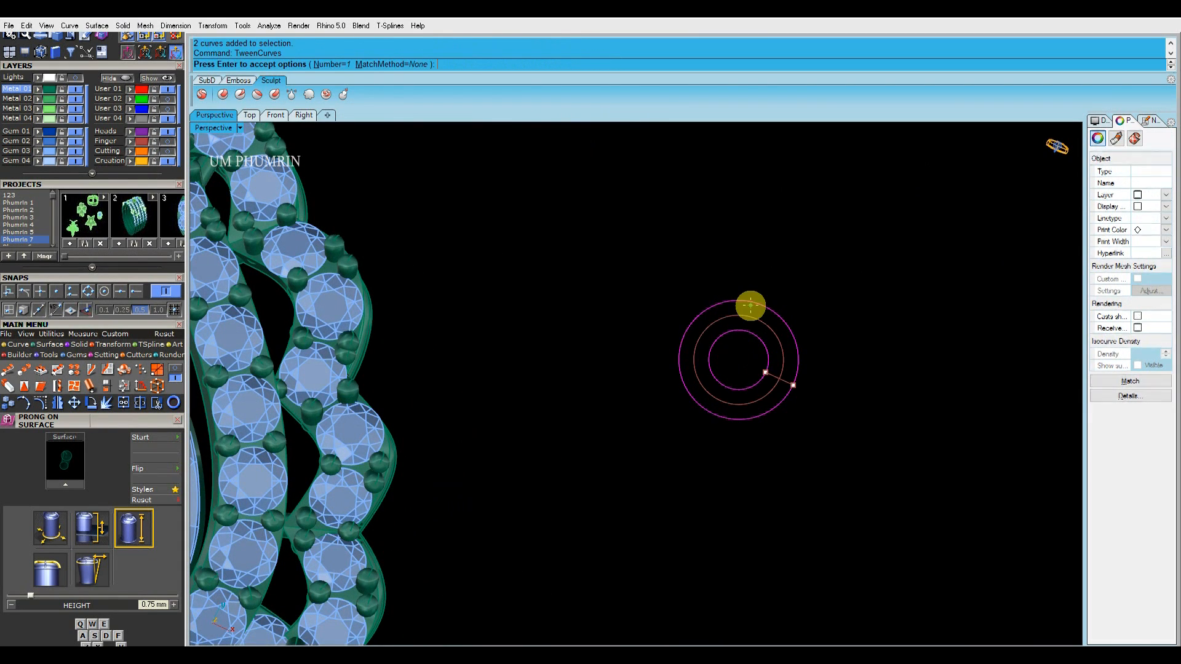
key(Return)
key(Return)
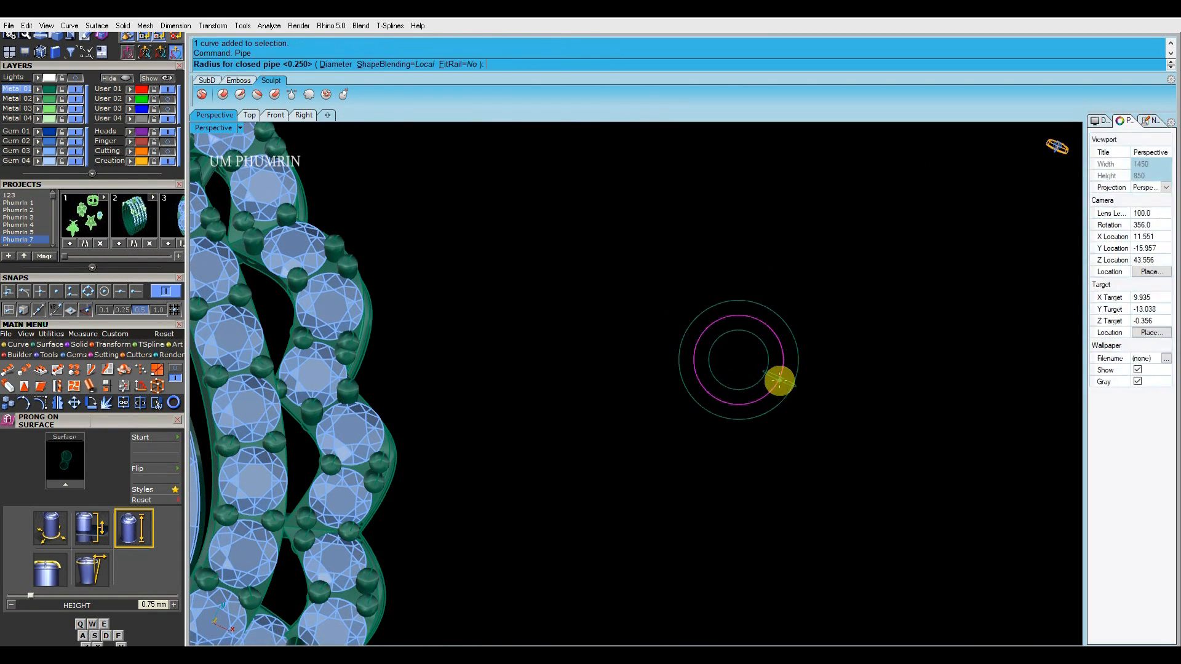
scroll(781, 380, up, 2)
click(88, 291)
key(Return)
Delete the construction circles, keeping only the piped ring
drag(862, 449, 753, 337)
scroll(772, 375, up, 4)
ctrl+click(759, 398)
key(Delete)
Align the jump ring's gumball to the construction plane, rotate the ring a quarter turn and turn off its surface isocurves
click(754, 367)
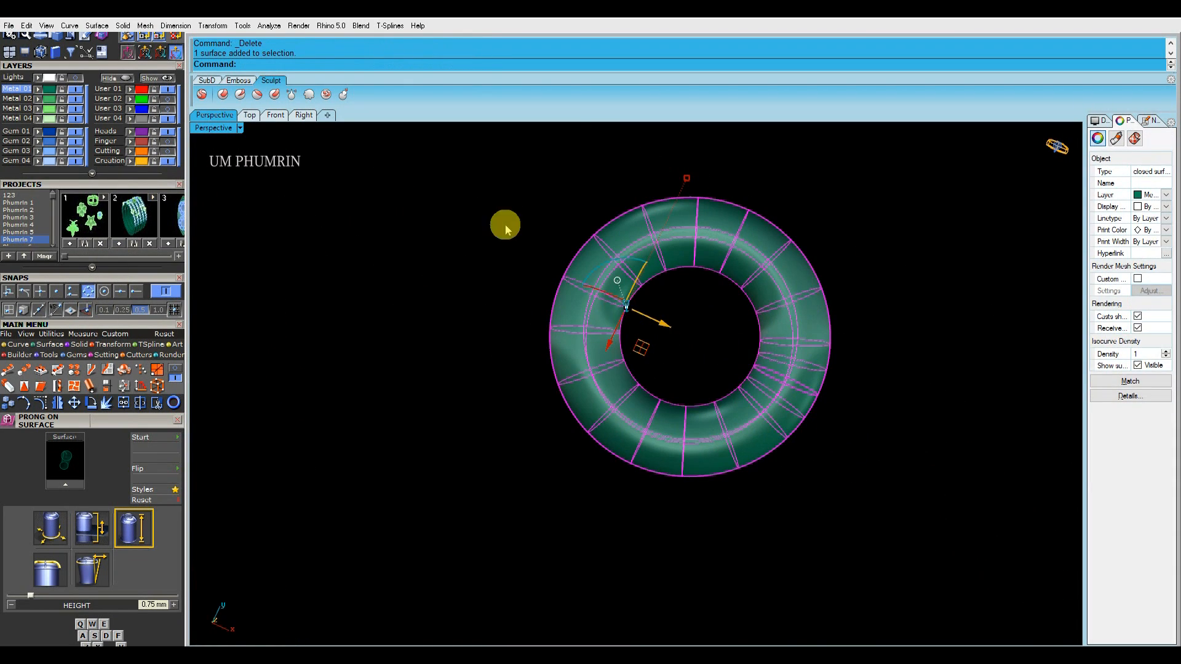
click(250, 115)
scroll(616, 382, down, 3)
scroll(673, 332, up, 2)
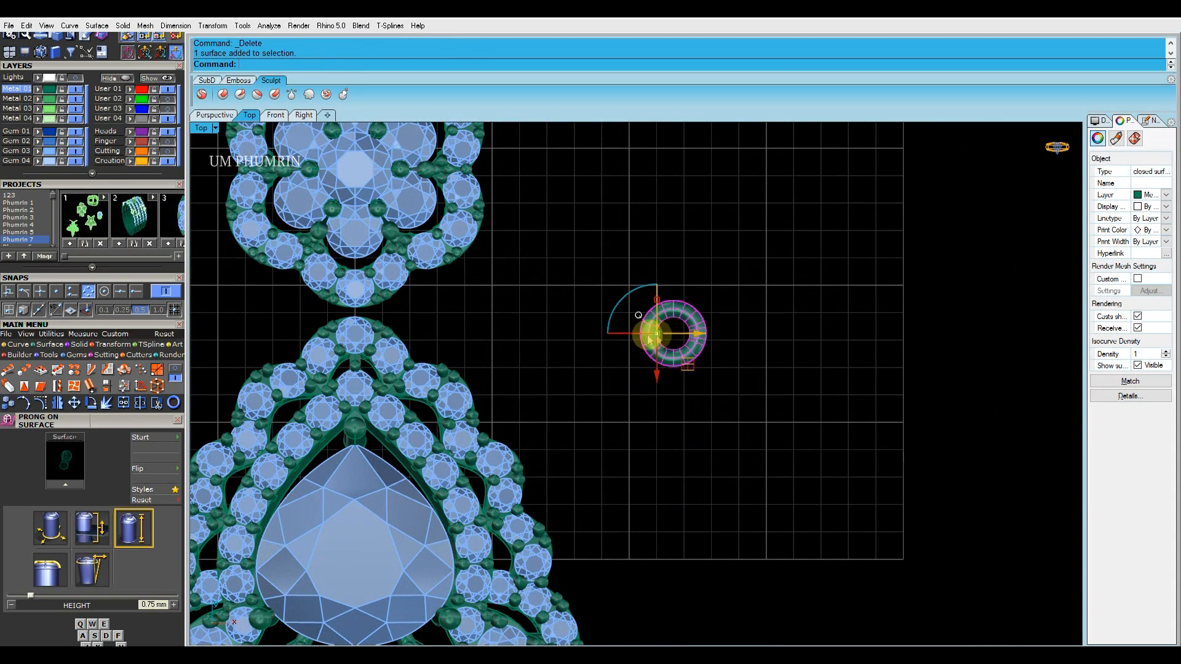
click(640, 318)
click(673, 229)
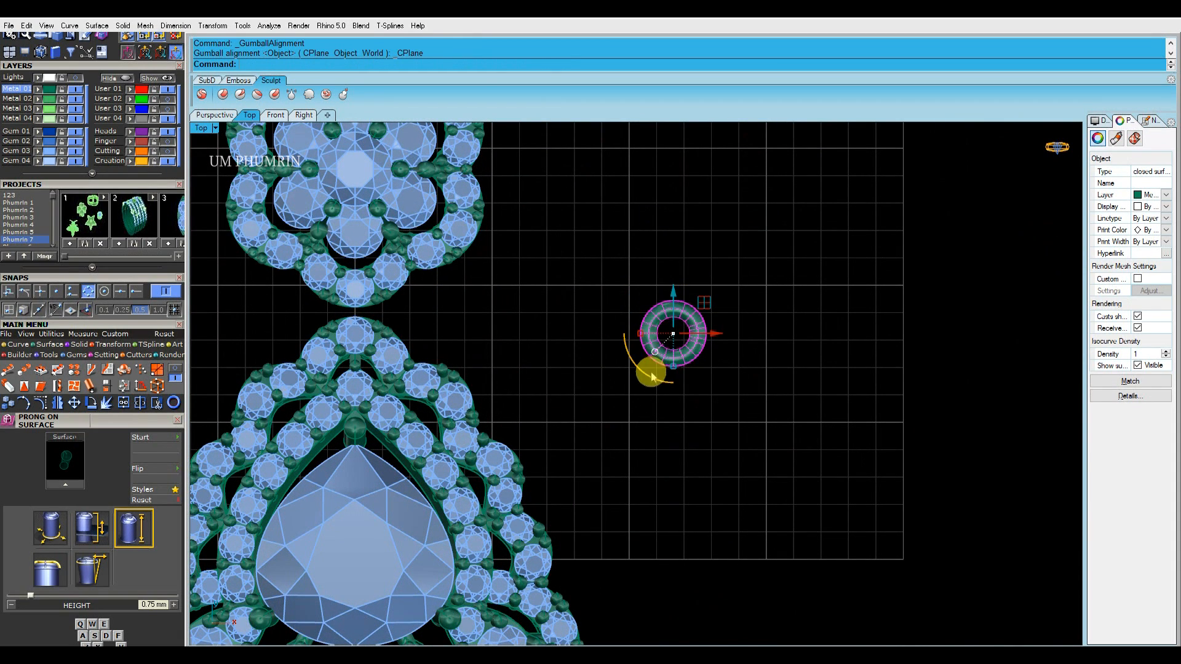
drag(652, 376, 619, 312)
click(697, 350)
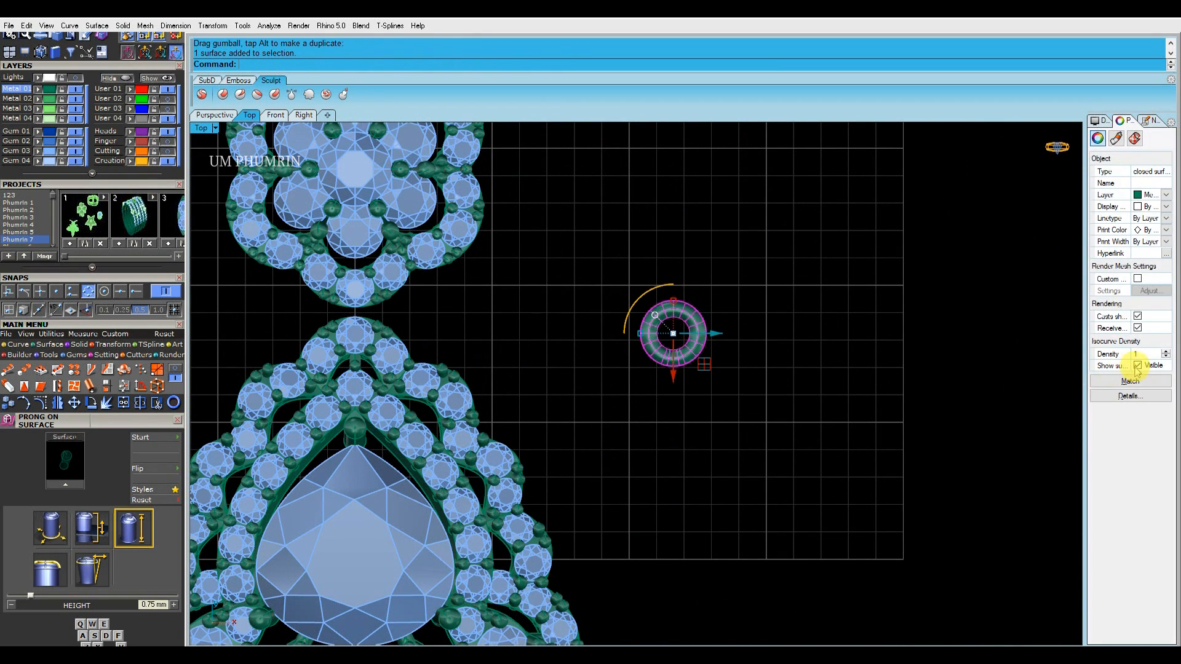
Move the jump ring onto the earring's centre axis, between the flower cluster and the pear drop
drag(447, 306, 400, 300)
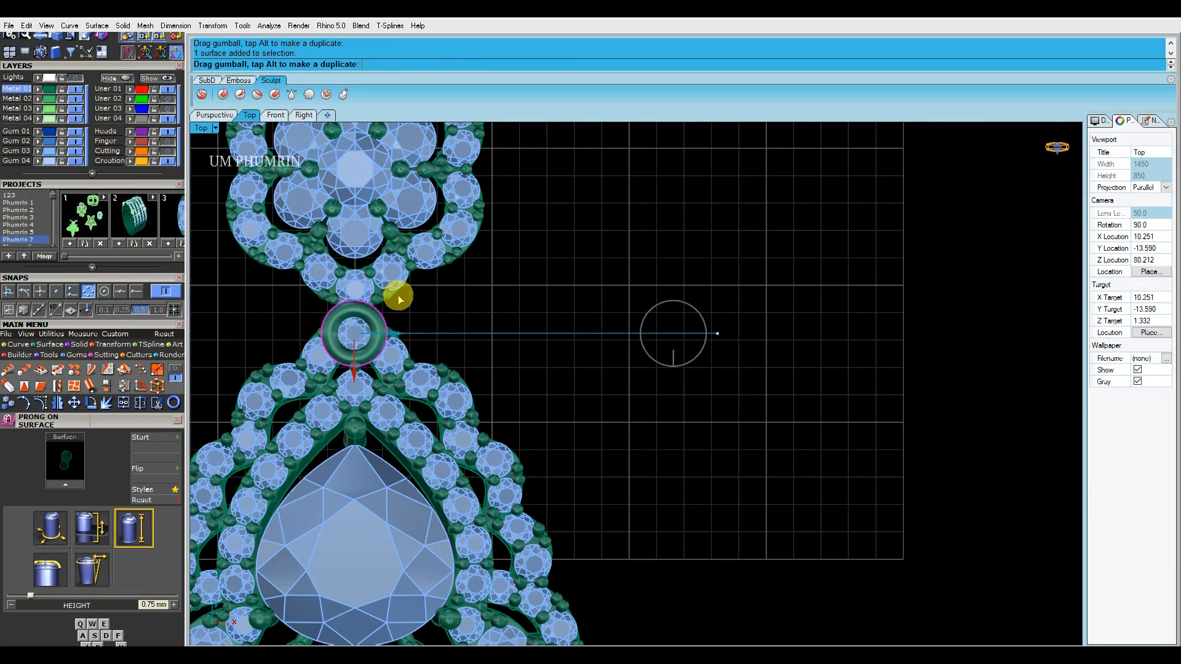
scroll(351, 373, up, 4)
right_drag(369, 370, 388, 396)
drag(379, 392, 379, 361)
Lower the jump ring below the gems to the level of the metal walls of the flower and drop
click(276, 115)
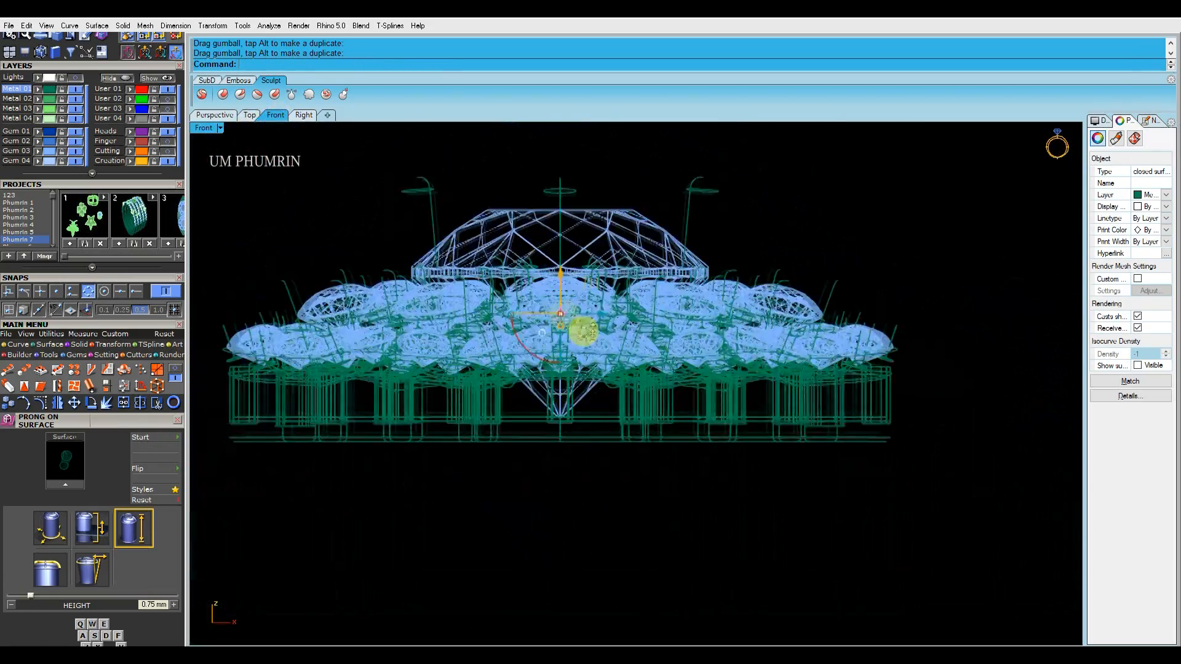
click(304, 115)
scroll(677, 289, up, 5)
drag(673, 411, 676, 439)
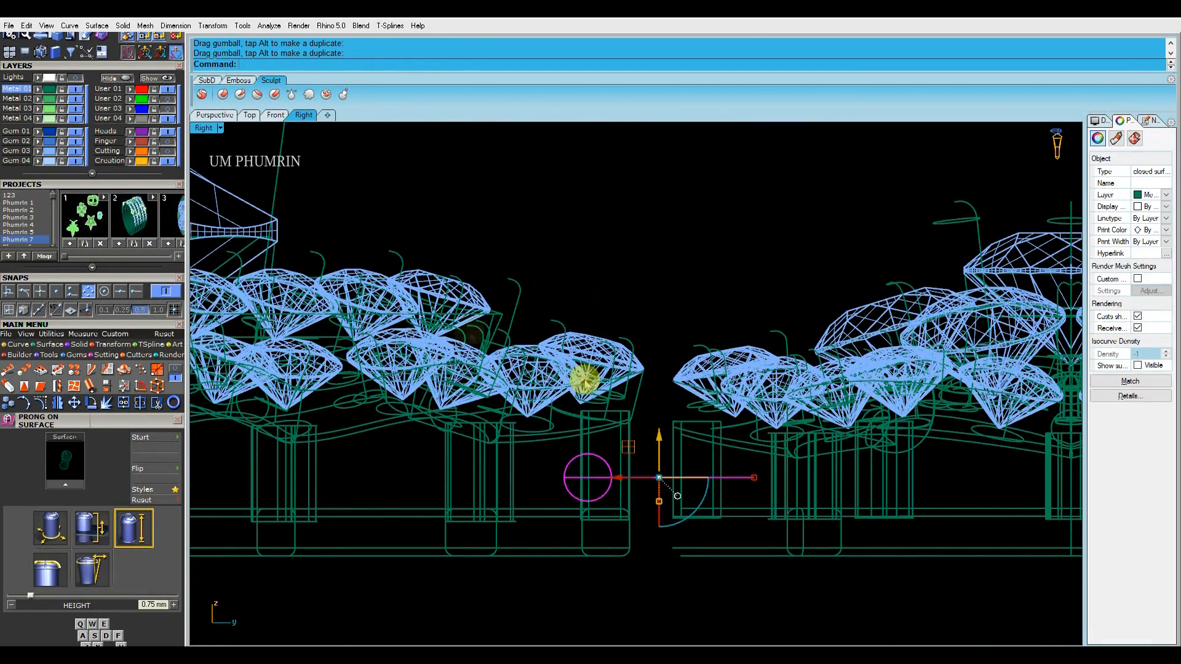
Fine-tune the jump ring's position so it links the walls of the flower cluster and the drop
click(218, 116)
text(S)
key(Return)
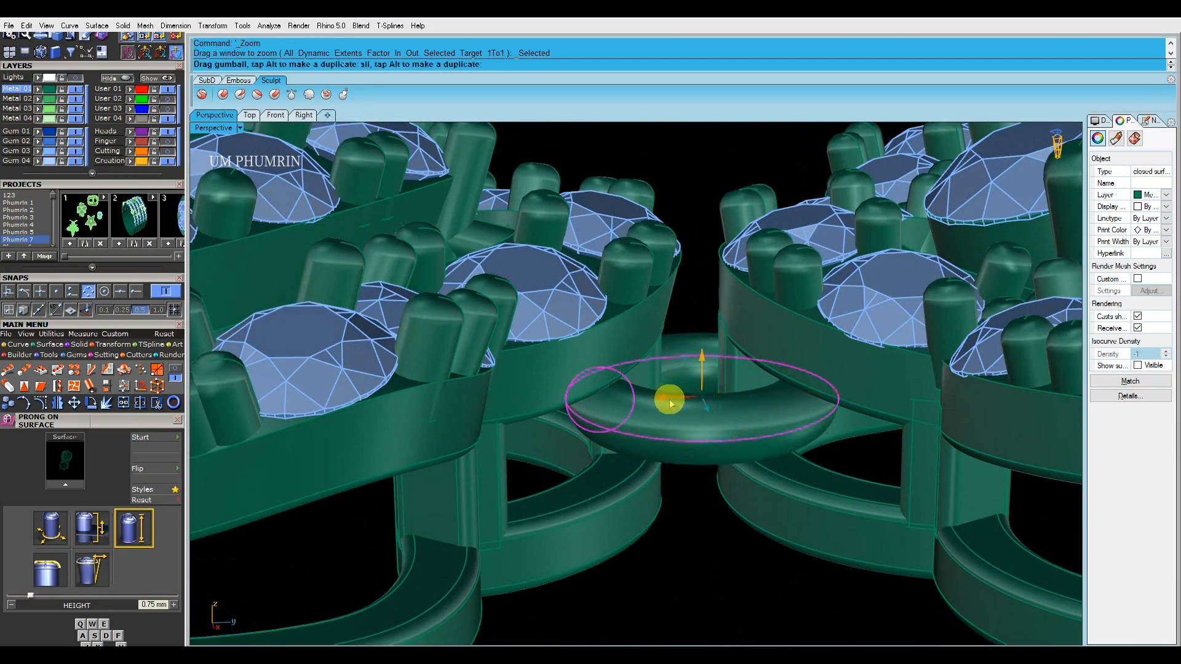
drag(672, 403, 704, 449)
right_drag(704, 448, 672, 483)
drag(633, 411, 616, 400)
right_drag(675, 449, 680, 403)
drag(655, 434, 657, 440)
Shift the jump ring and the adjoining part slightly along the earring's length, deselect them and save the earring file
scroll(796, 357, down, 5)
right_drag(796, 357, 740, 459)
scroll(804, 470, down, 3)
shift+click(763, 362)
right_drag(762, 448, 932, 386)
scroll(848, 358, up, 4)
drag(935, 382, 910, 379)
click(678, 190)
right_drag(677, 190, 735, 320)
scroll(735, 320, down, 7)
shift+right_drag(738, 320, 757, 348)
Assign the large central pear gem to the red User 01 layer
click(548, 360)
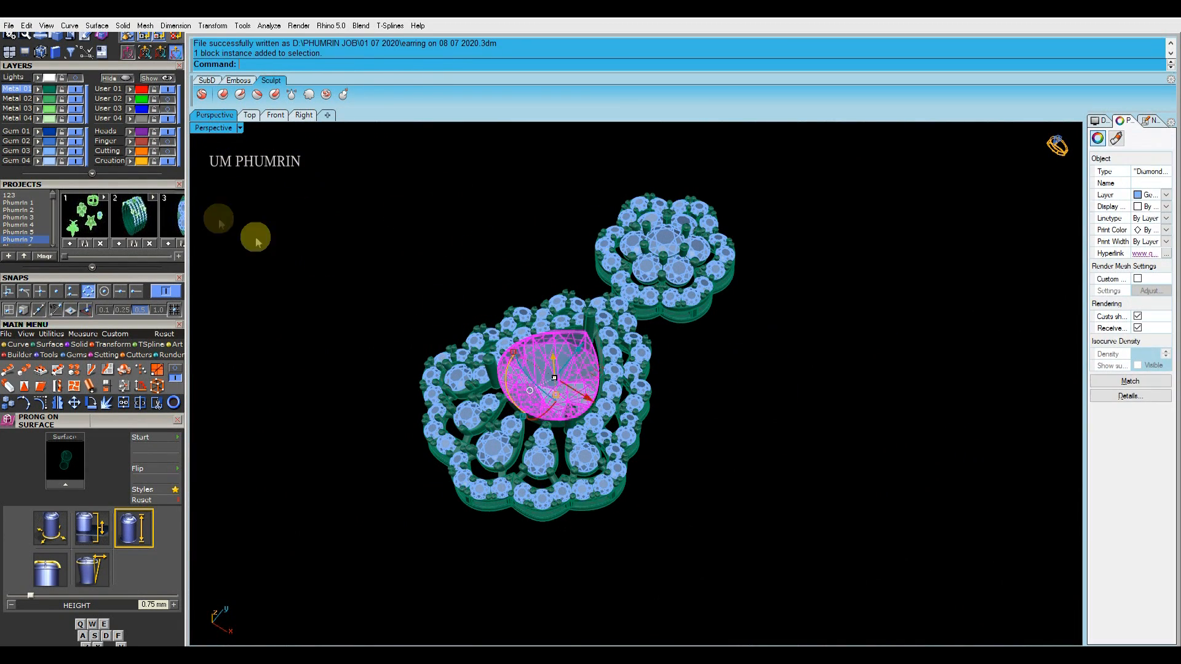
click(130, 89)
right_drag(545, 244, 673, 387)
right_drag(239, 148, 514, 332)
scroll(492, 566, up, 6)
right_drag(499, 542, 589, 441)
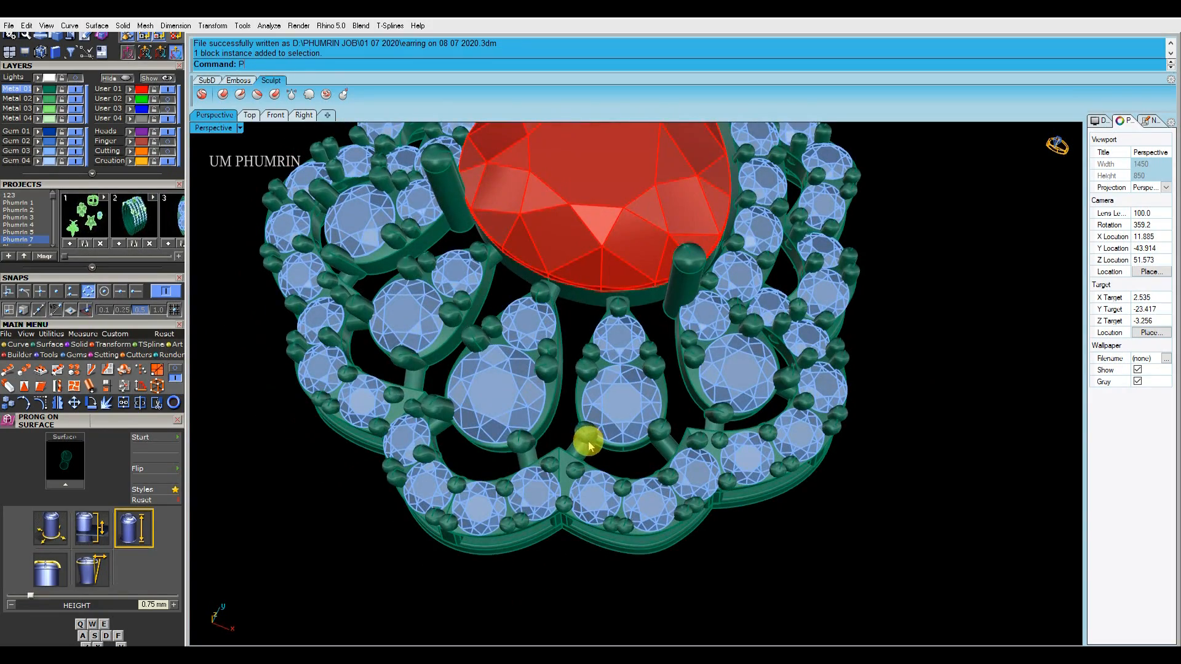
Place a prong-on-surface connector 0.45 mm in diameter, 0.25 mm high with 0.15 mm drop at the border cusp beside the central pear setting
key(Return)
scroll(554, 449, up, 6)
click(536, 415)
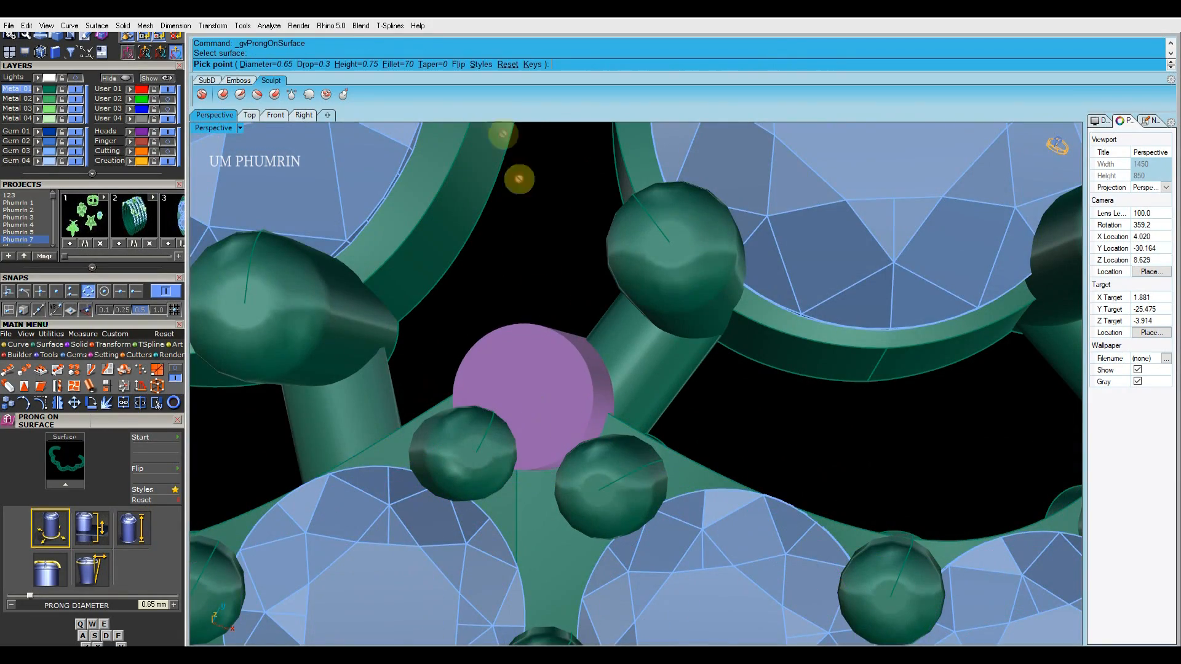
click(458, 65)
key(s)
key(s)
key(a)
key(a)
key(a)
key(a)
key(a)
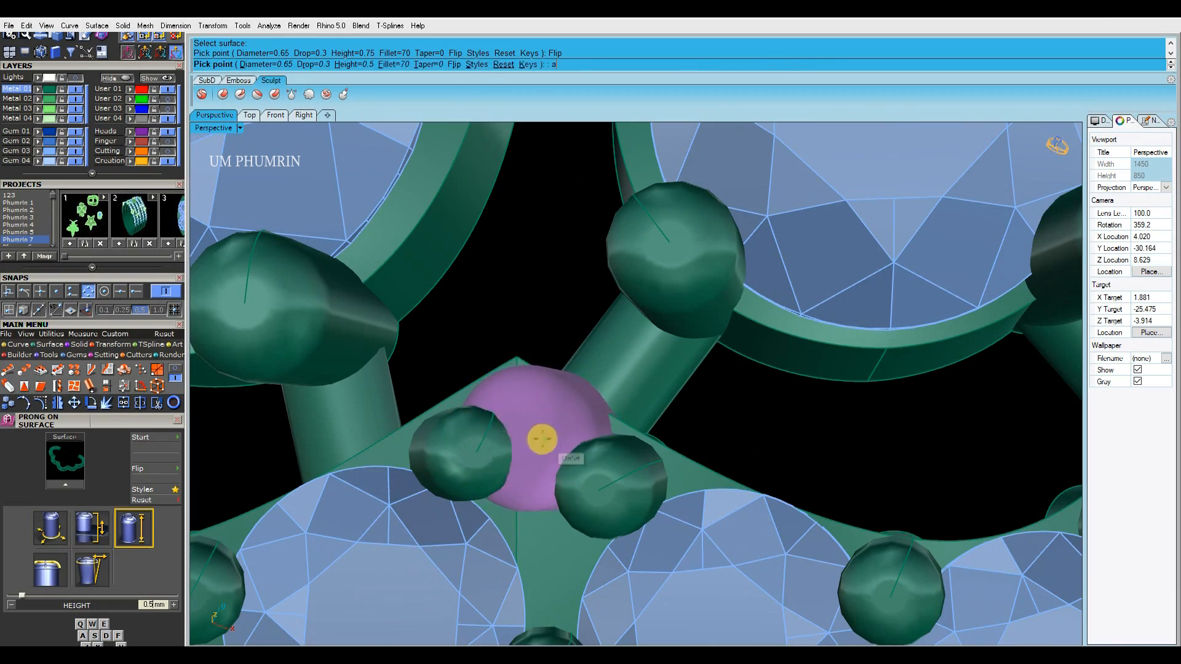
key(a)
scroll(539, 461, down, 7)
right_drag(575, 209, 570, 416)
scroll(571, 417, up, 7)
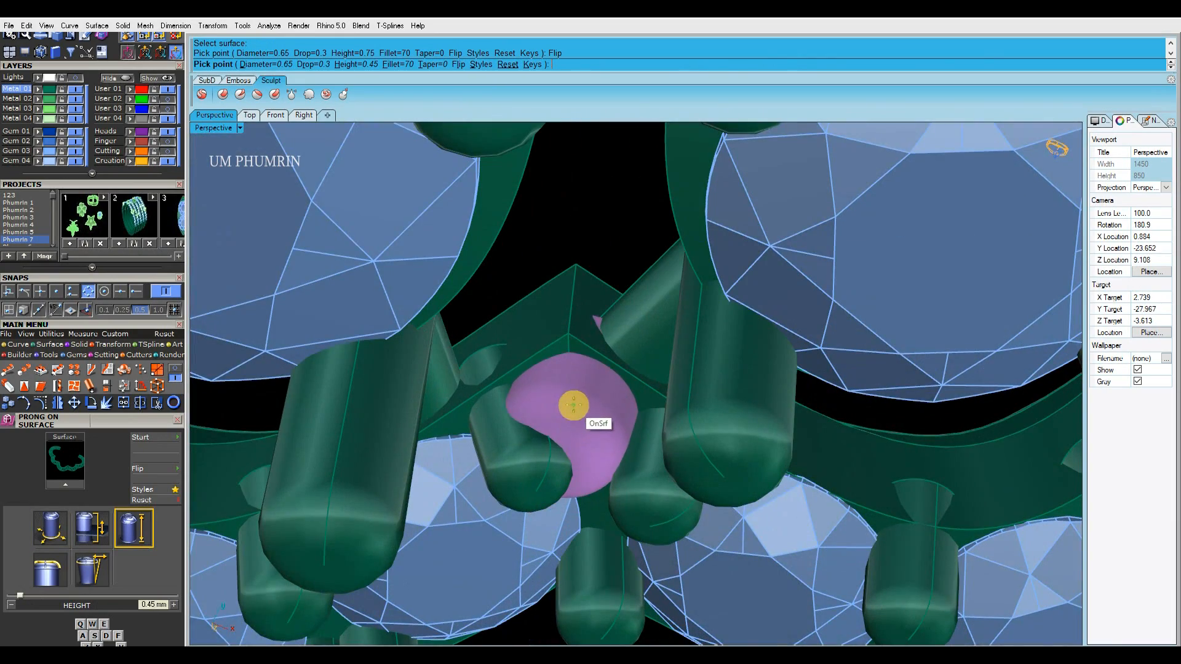
key(q)
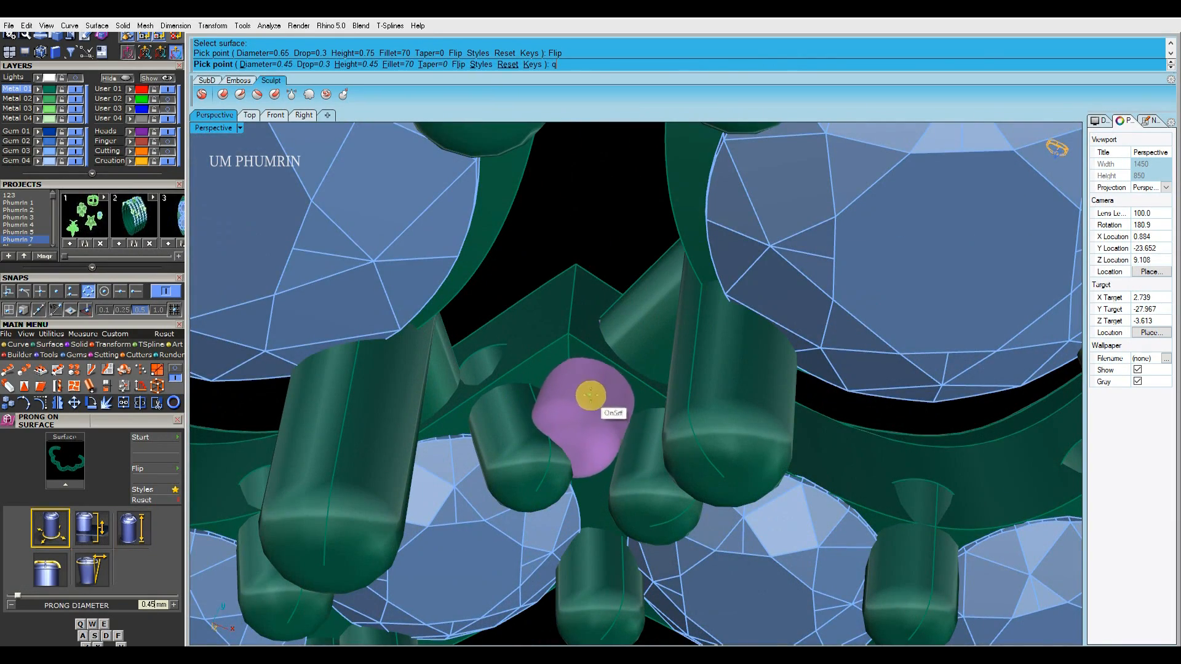
key(a)
key(a)
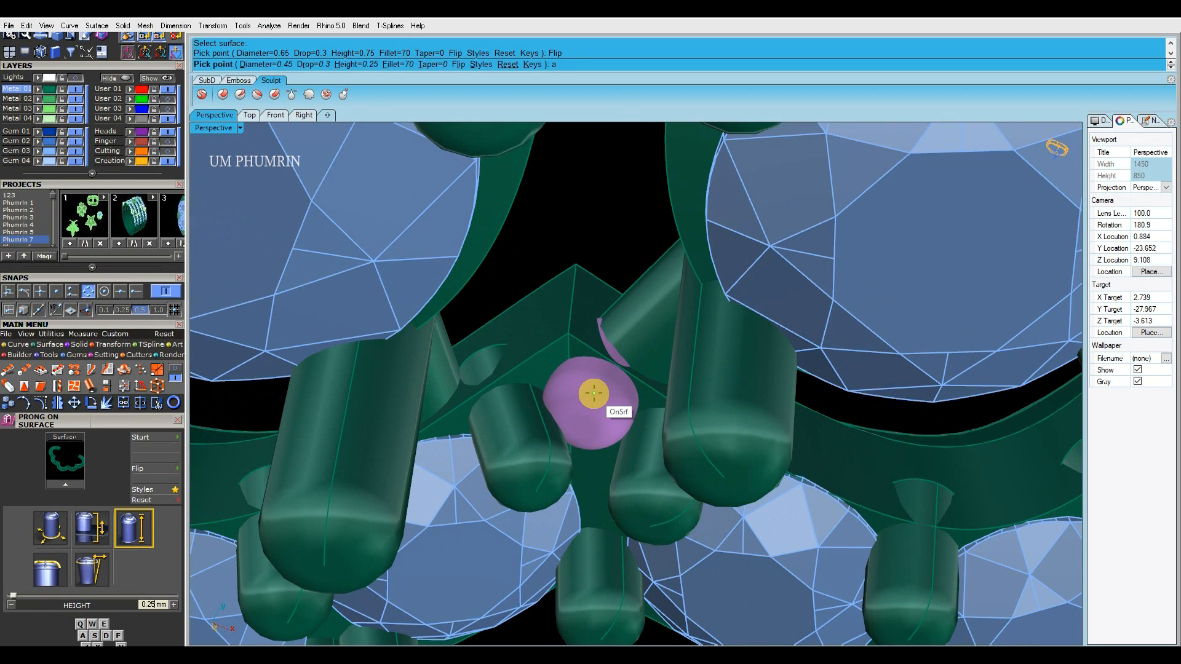
click(595, 392)
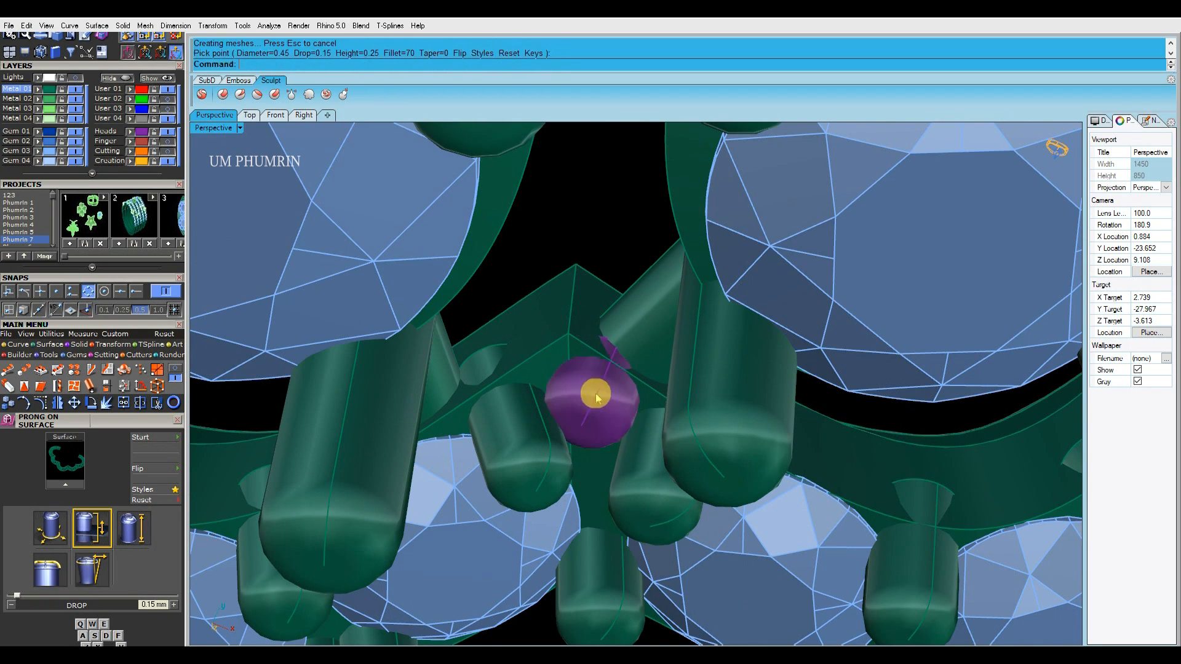
Mirror the small cusp connector to the other side of the central pear setting and assign both to the Metal 01 layer
right_click(595, 392)
click(595, 392)
scroll(597, 391, down, 7)
key(F5)
scroll(417, 299, up, 4)
shift+click(393, 298)
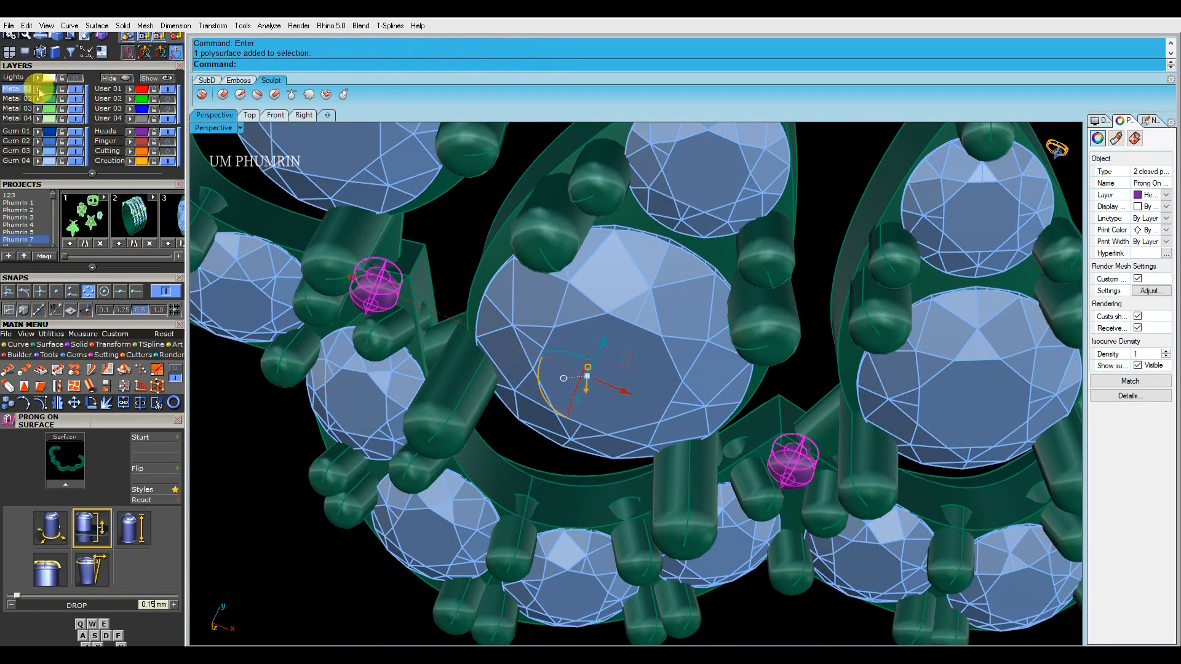
click(40, 91)
Select the whole earring, turn off its surface isocurves and deselect everything
scroll(523, 295, down, 8)
click(601, 412)
scroll(584, 363, down, 4)
right_drag(574, 350, 561, 245)
key(ctrl+a)
click(1155, 368)
shift+right_drag(787, 333, 731, 416)
mouse_move(730, 416)
right_down()
mouse_move(744, 347)
mouse_move(726, 420)
right_up()
click(745, 347)
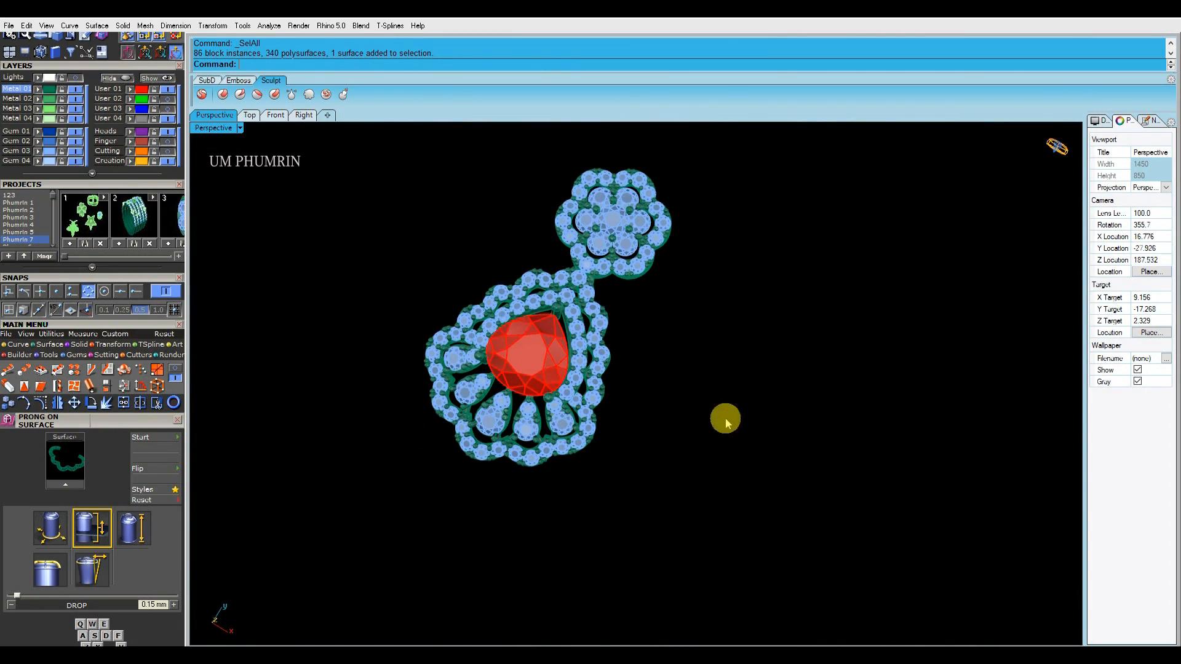
Set the perspective view to the Working Shade display mode and inspect the connectors on the earring's underside
click(237, 126)
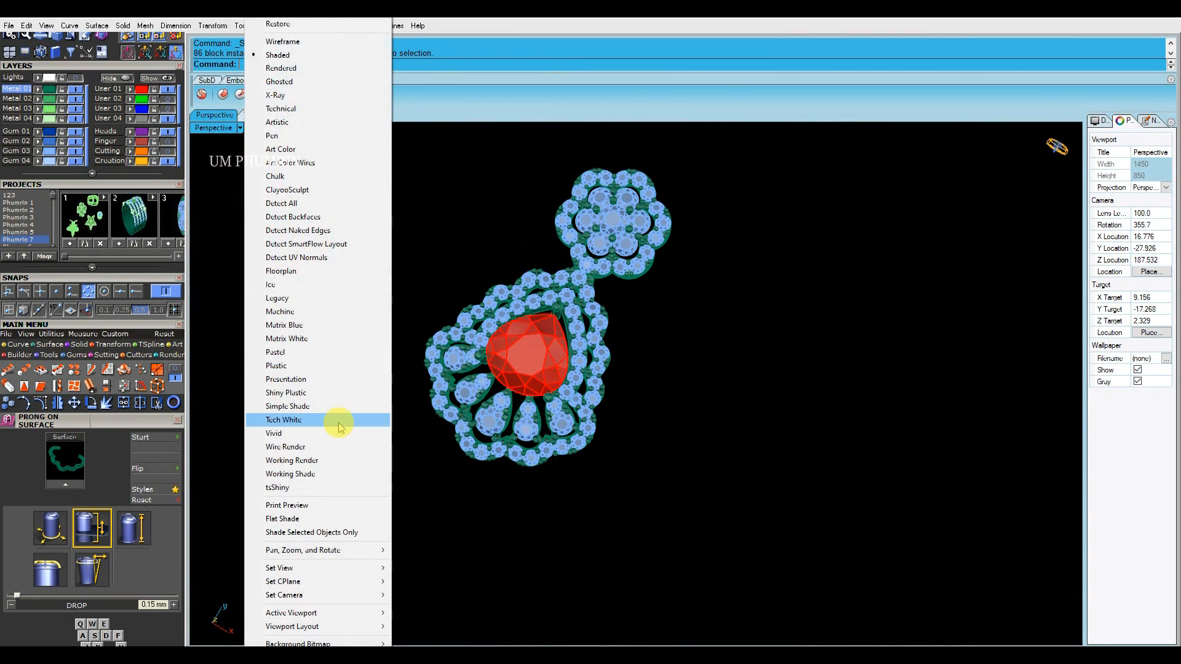
click(306, 480)
right_drag(562, 377, 671, 467)
scroll(652, 440, up, 8)
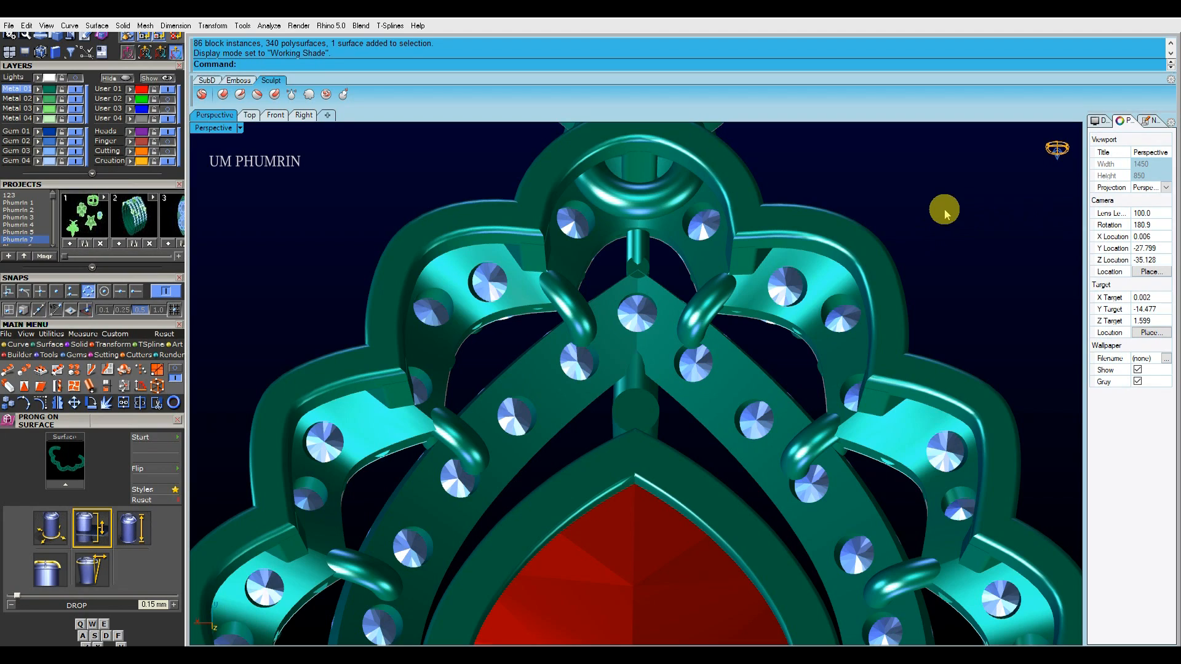
Hide the grid in the top view and set its display mode to Working Shade
click(250, 115)
right_drag(677, 296, 657, 312)
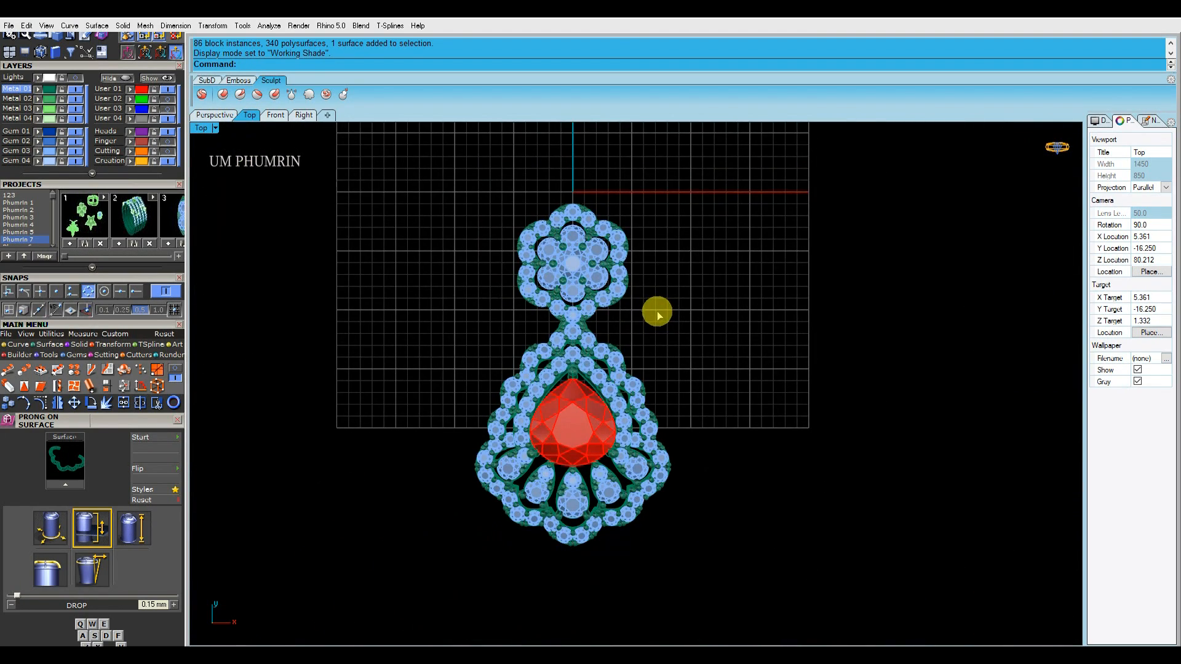
key(F7)
click(203, 127)
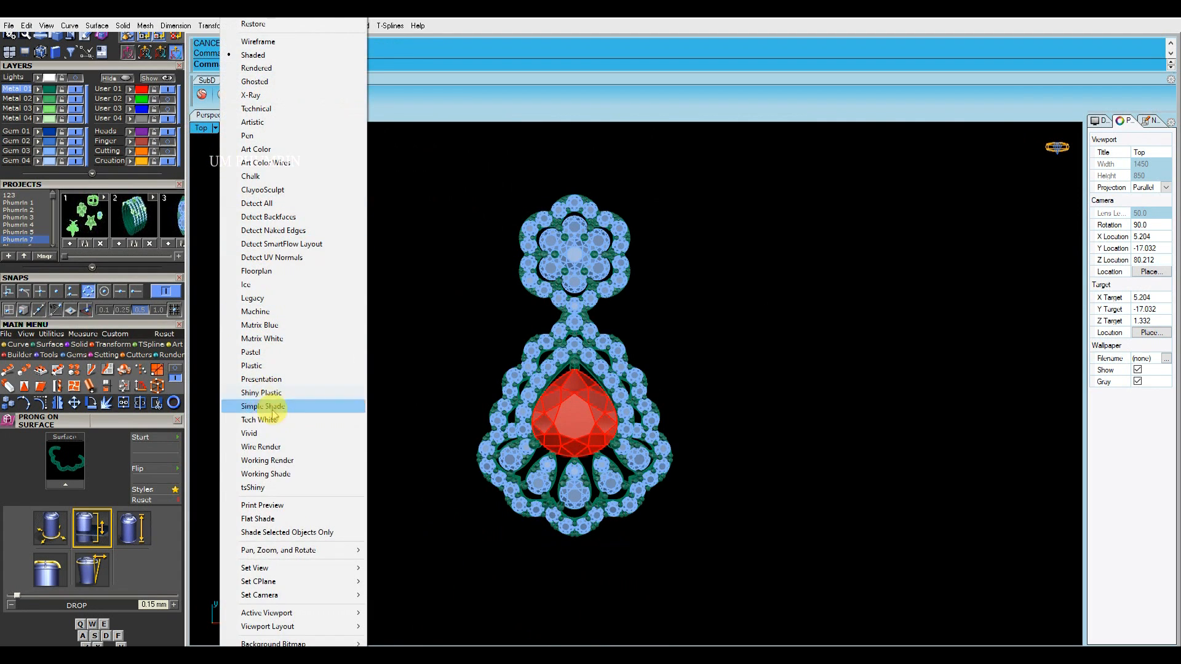
click(289, 471)
right_drag(377, 350, 399, 356)
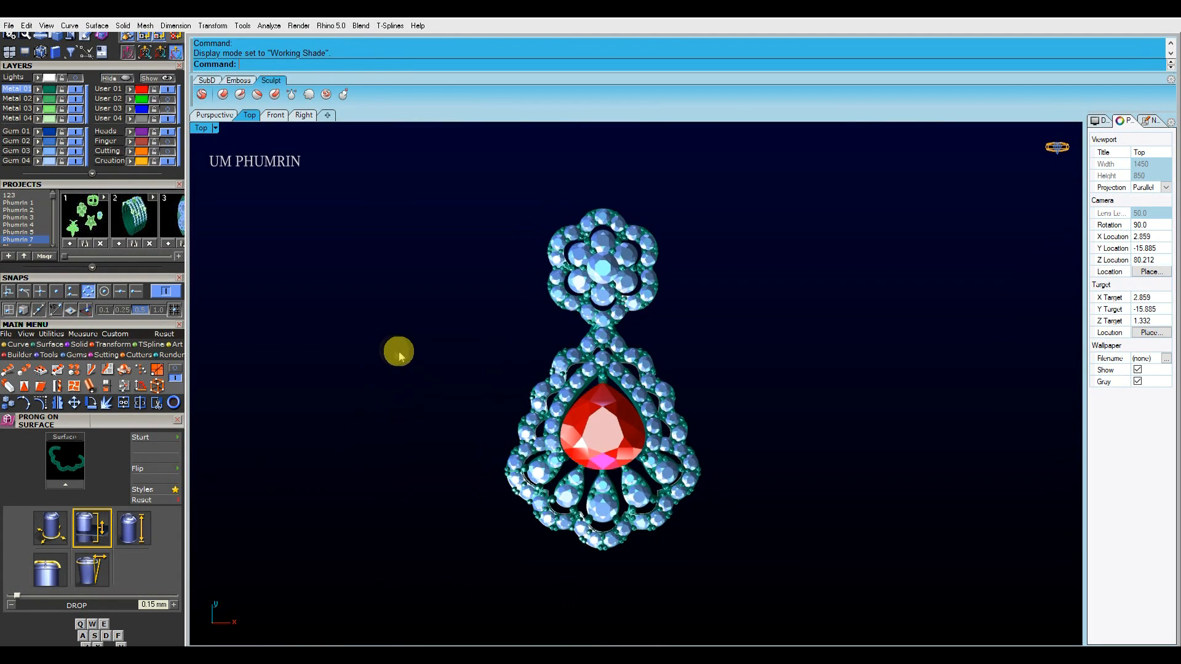
Duplicate the whole earring horizontally beside the original in the top view and examine the pair in perspective
drag(394, 173, 797, 624)
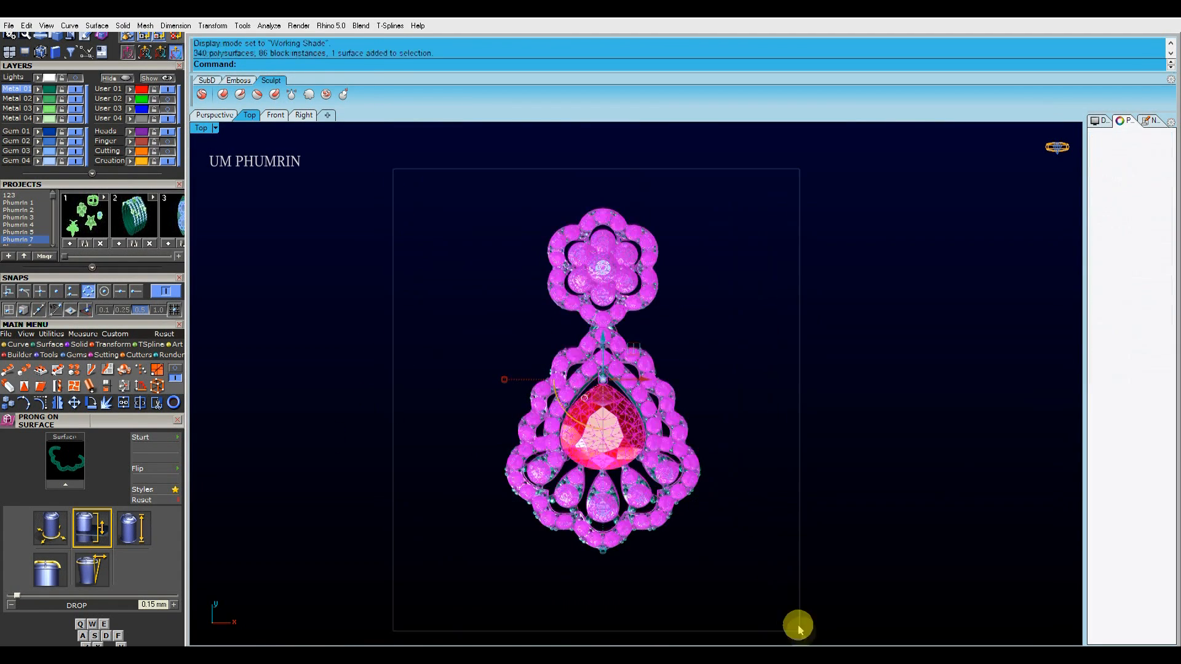
drag(640, 379, 863, 387)
click(732, 348)
right_drag(707, 343, 621, 344)
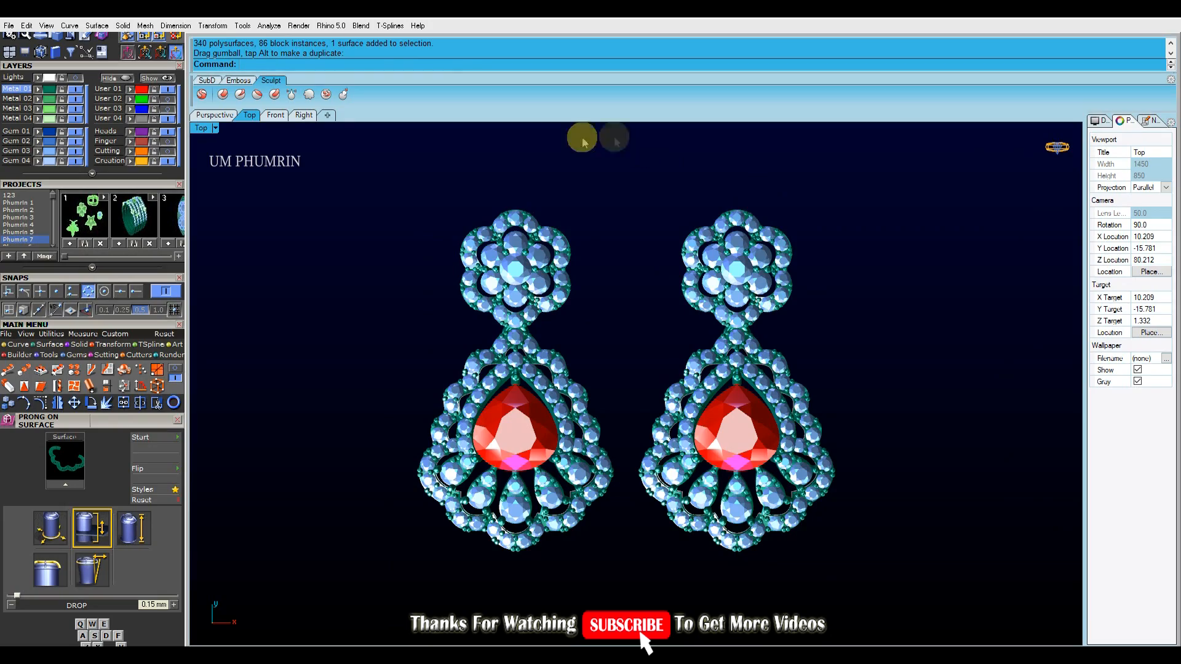
click(212, 120)
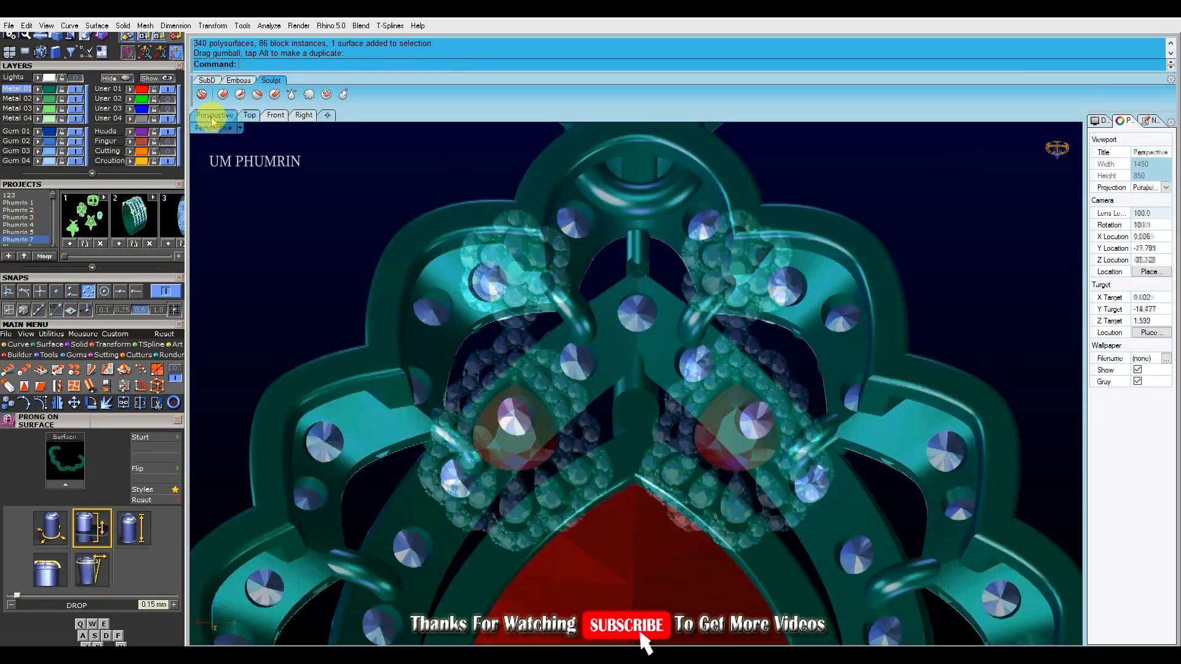
scroll(640, 232, down, 15)
right_drag(580, 224, 609, 319)
right_drag(398, 201, 442, 219)
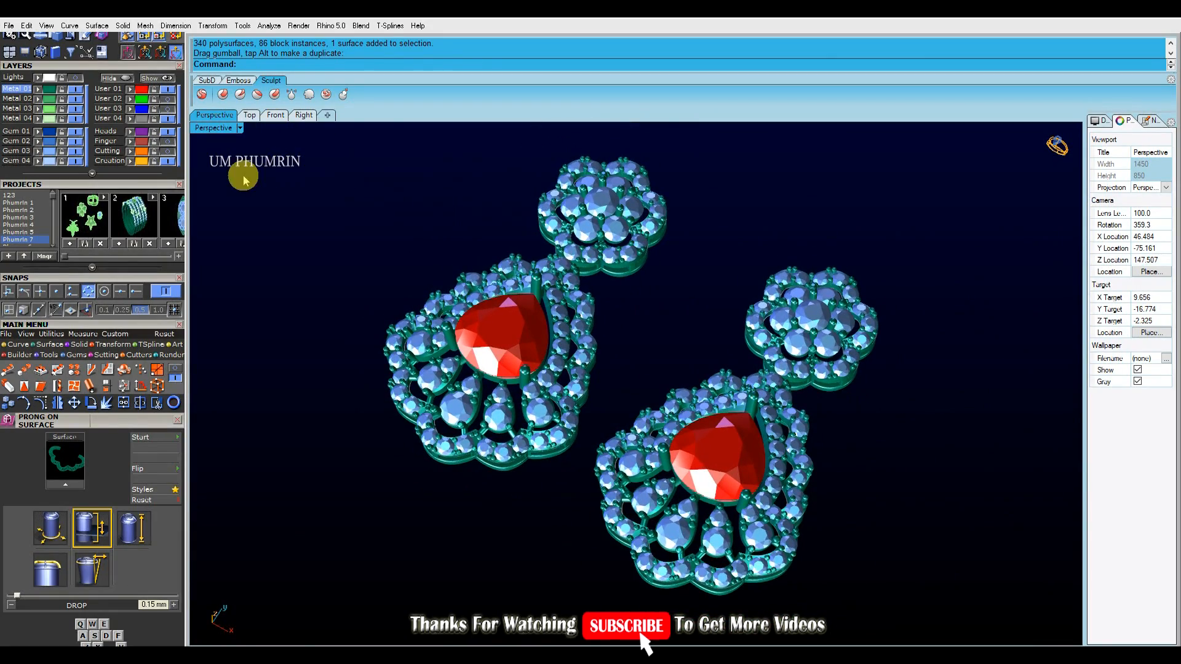
Delete the duplicate earring in the top view, keeping only the original
click(256, 119)
drag(643, 183, 776, 353)
key(Delete)
right_drag(715, 424, 858, 410)
scroll(828, 419, up, 1)
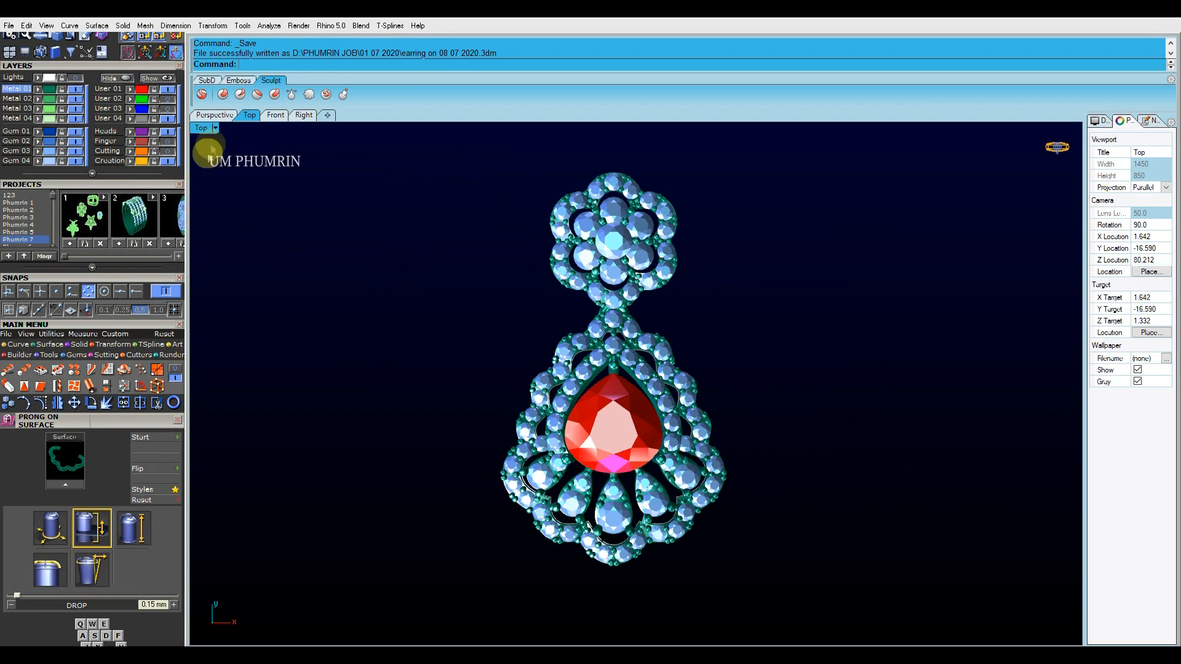
Examine the finished single earring from several angles in the perspective view and from above
click(214, 115)
right_drag(345, 245, 467, 250)
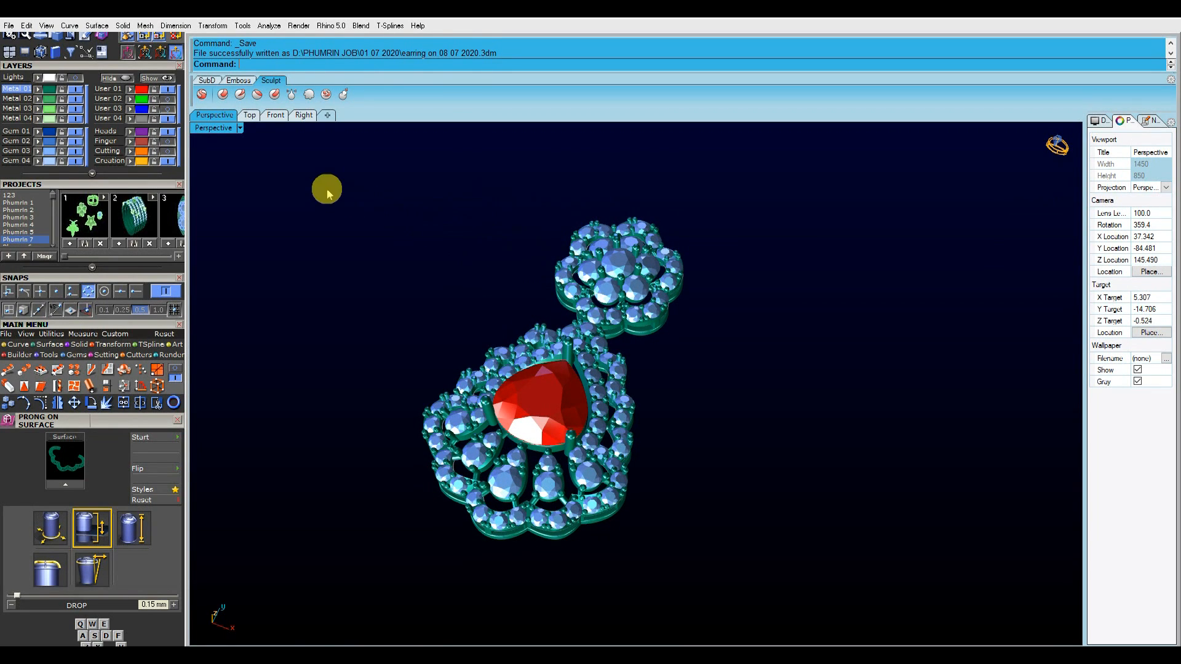
shift+right_drag(326, 184, 342, 193)
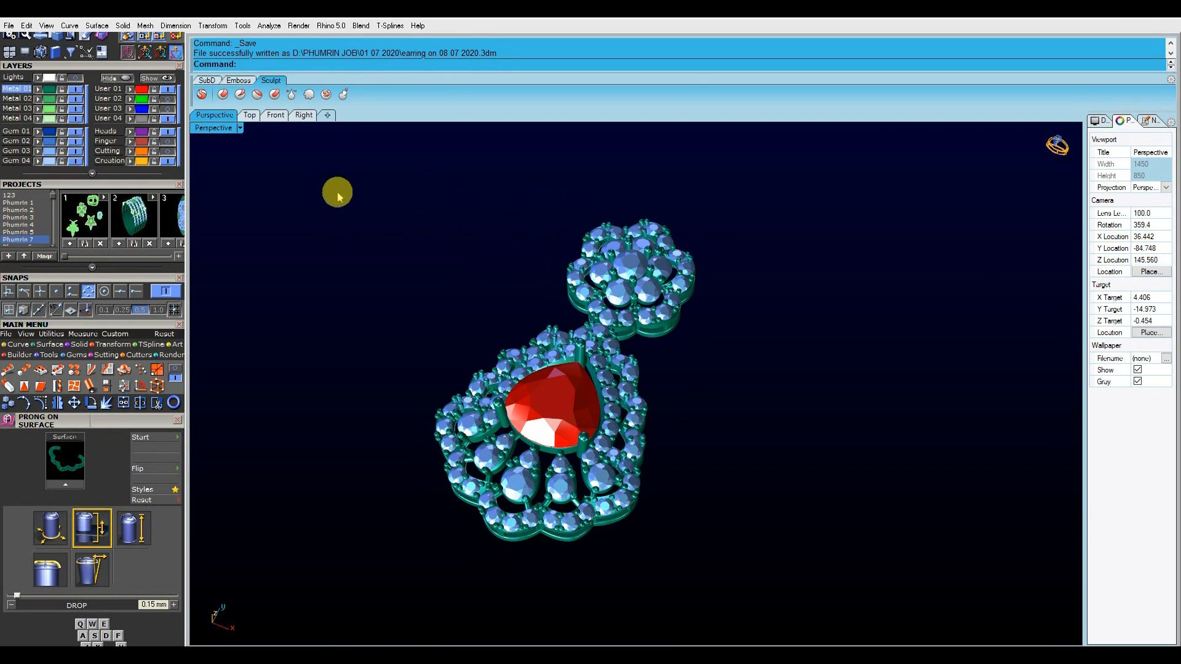
click(250, 116)
right_drag(321, 212, 312, 195)
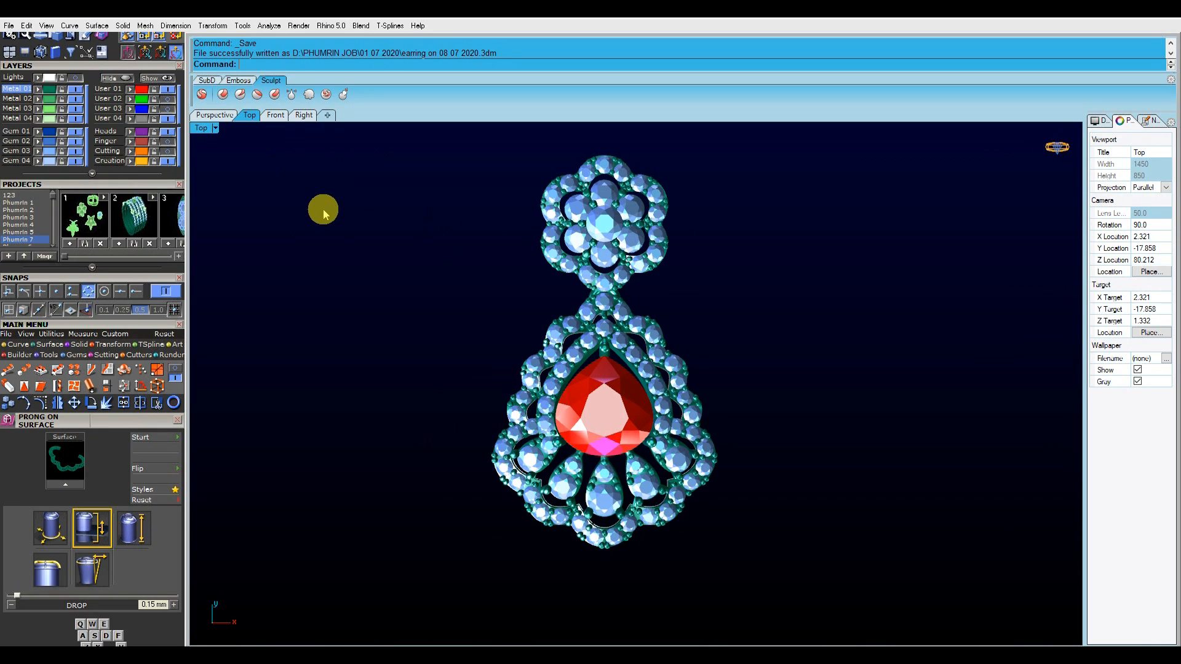
click(222, 116)
right_drag(267, 187, 465, 211)
shift+right_drag(576, 298, 724, 271)
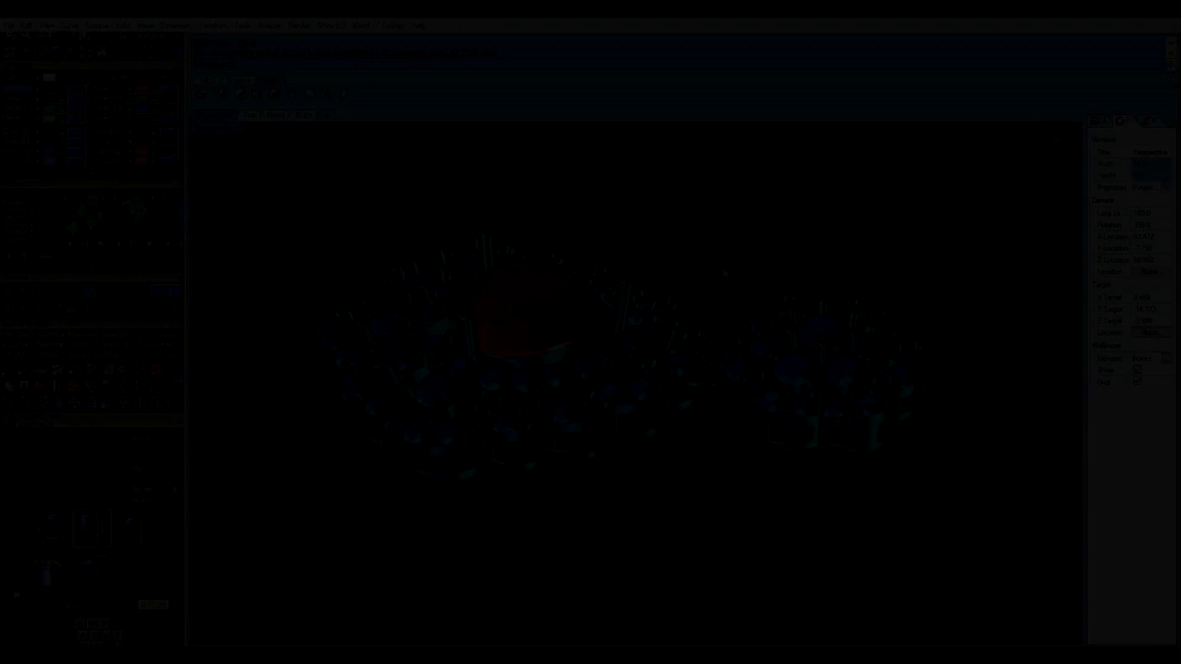